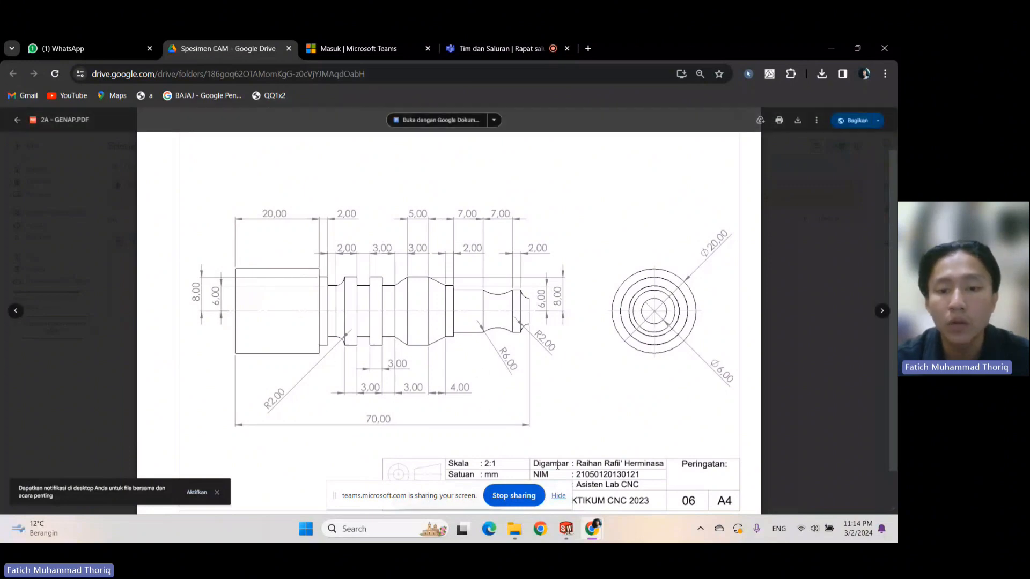
Switch to SOLIDWORKS and make Turn Single Turret - Metric the active machine for the Turning Genap part
left_click(560, 529)
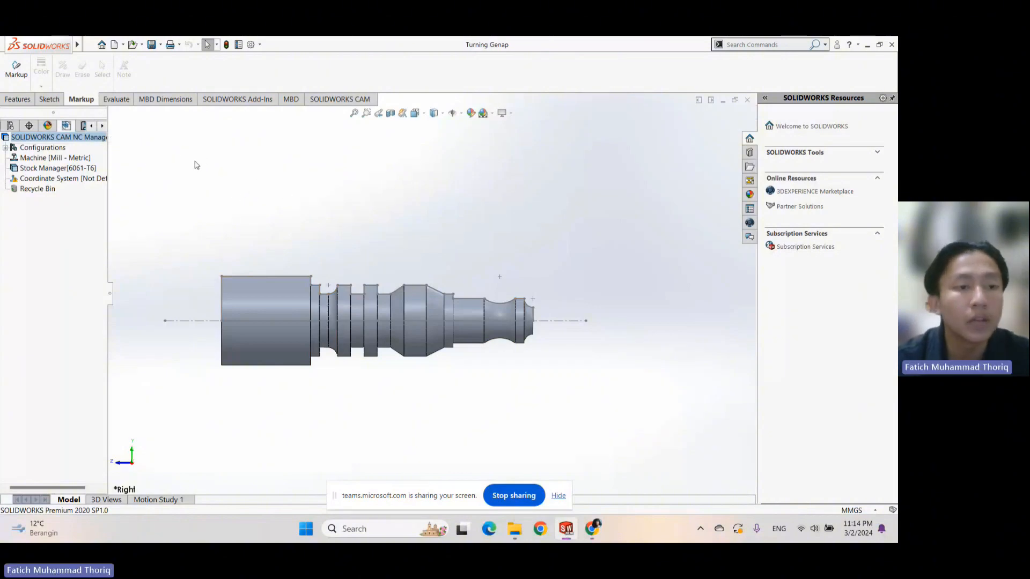
double_click(34, 158)
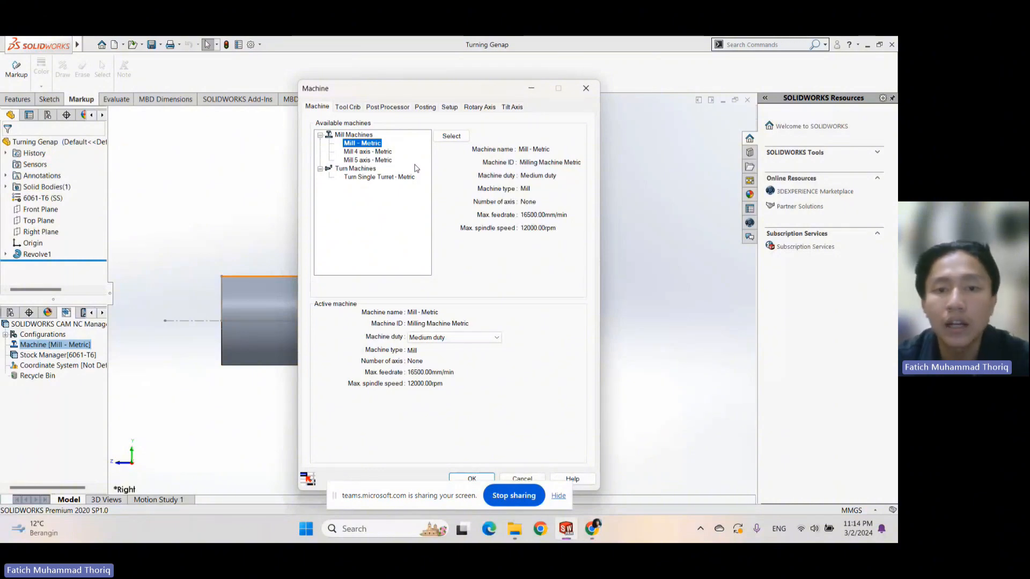
double_click(358, 177)
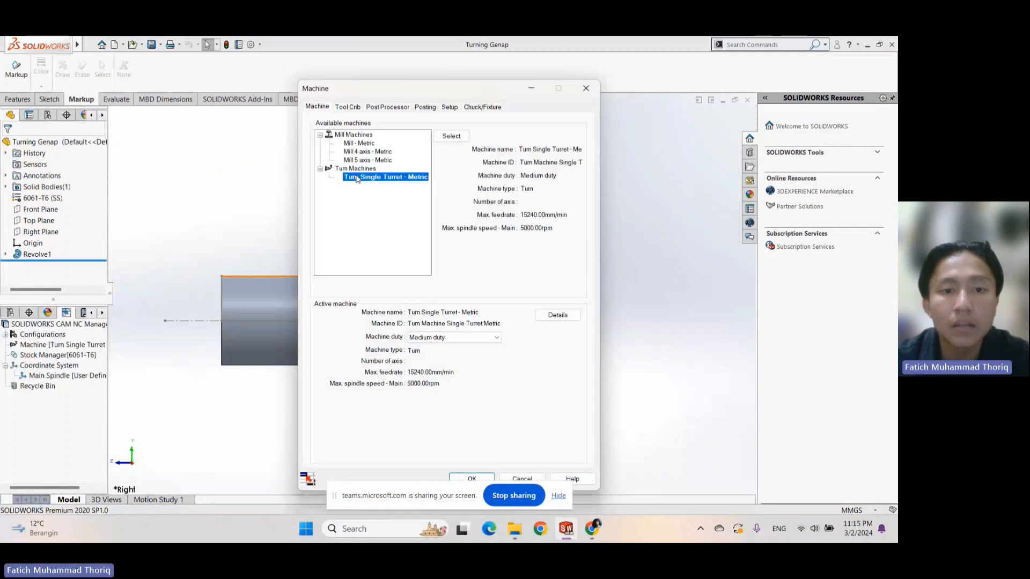
left_click(451, 135)
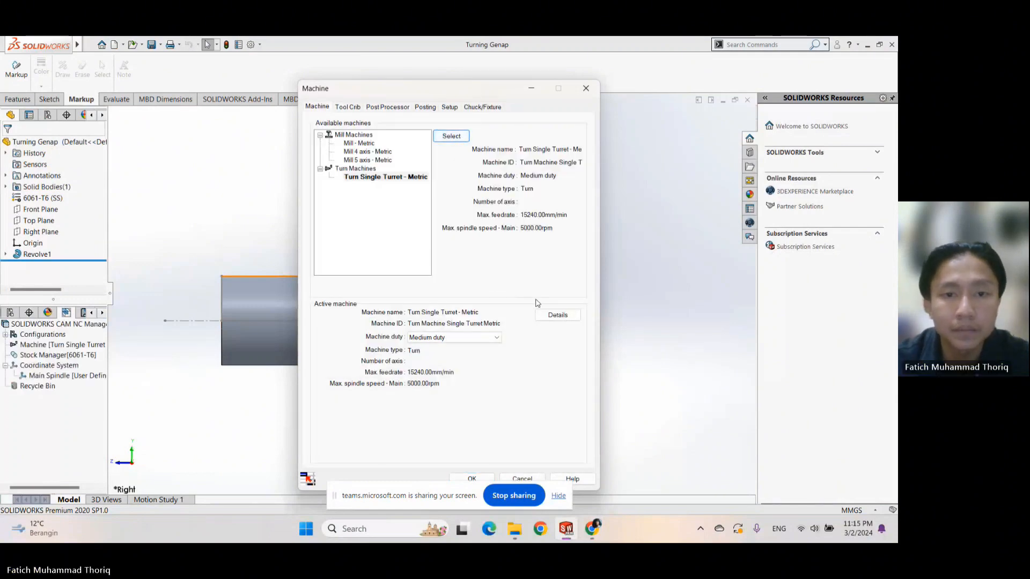
Set the active machine's duty to Light duty
left_click(419, 337)
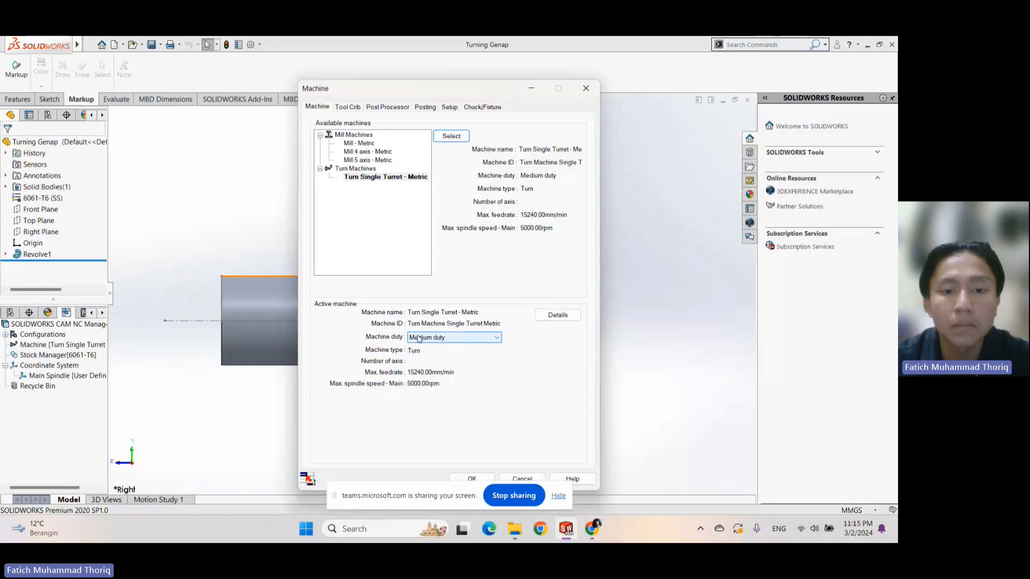
left_click(479, 338)
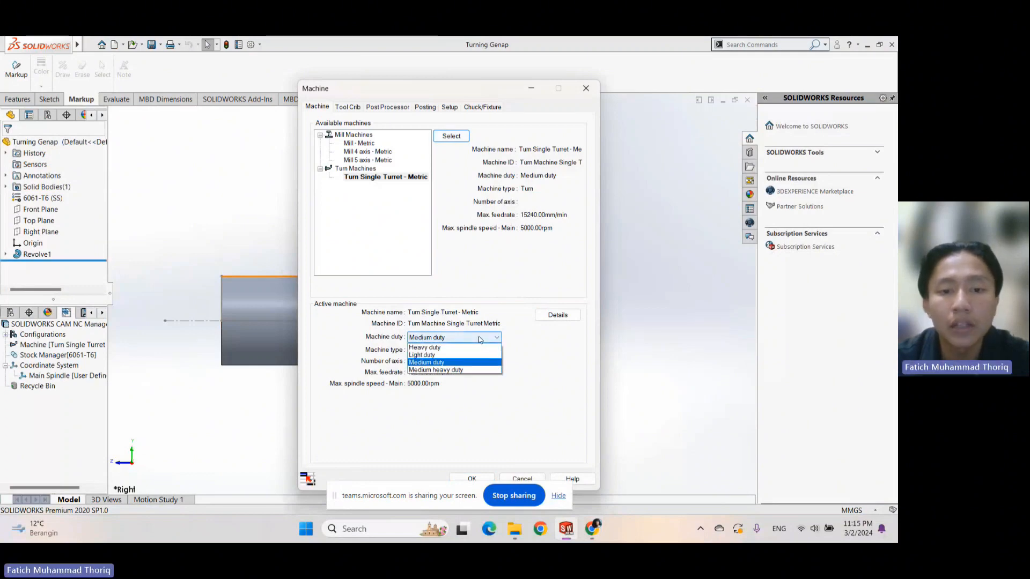
left_click(429, 355)
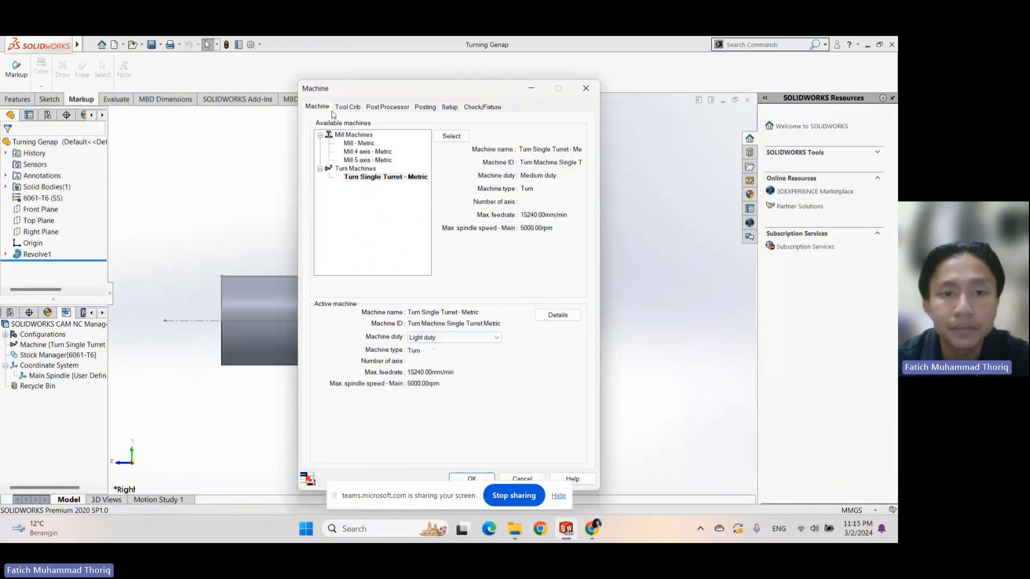
Remove the 3MM CUT-OFF BLADE at station 9 from the machine's tool crib
left_click(348, 107)
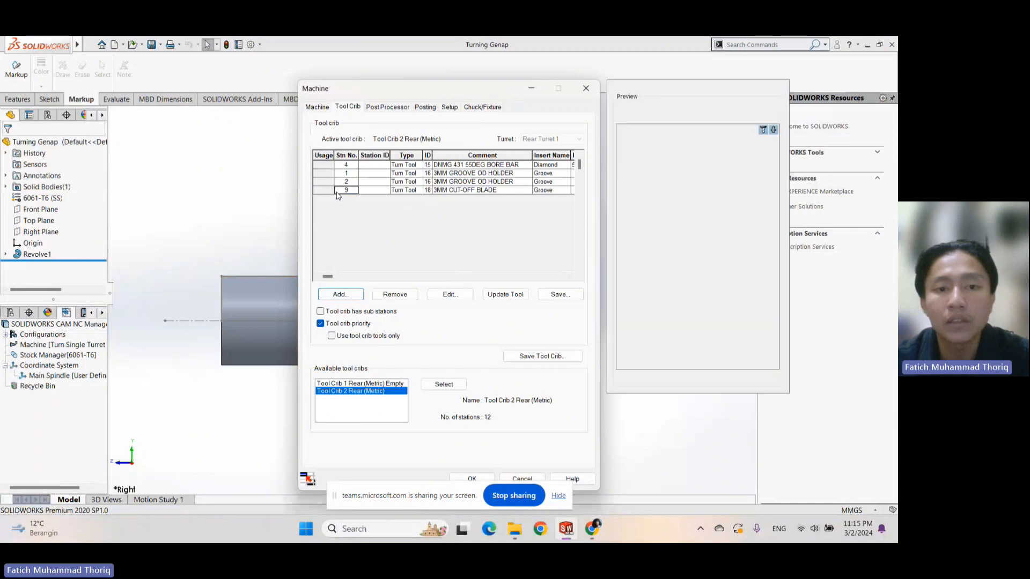
left_click(346, 190)
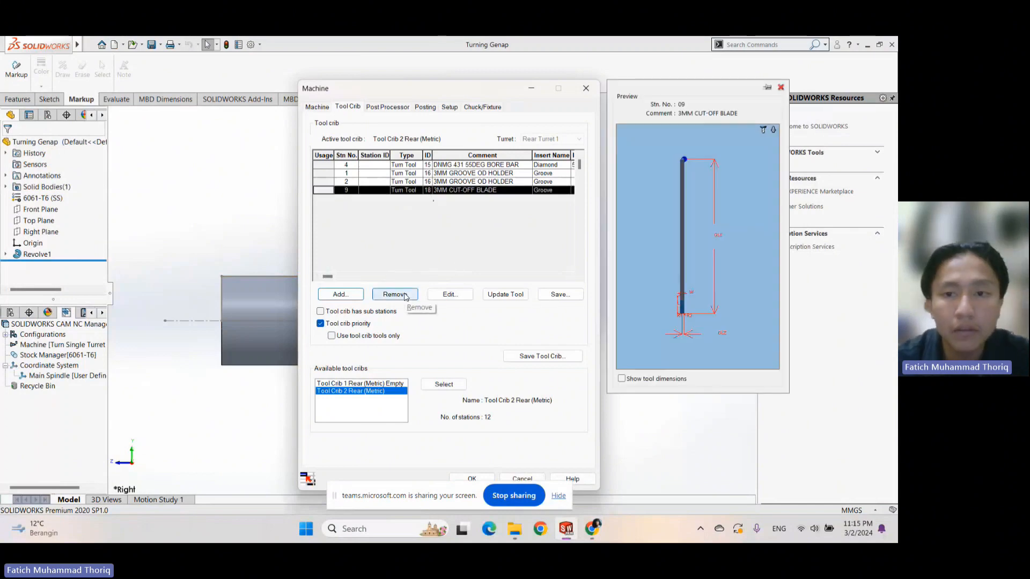
left_click(406, 295)
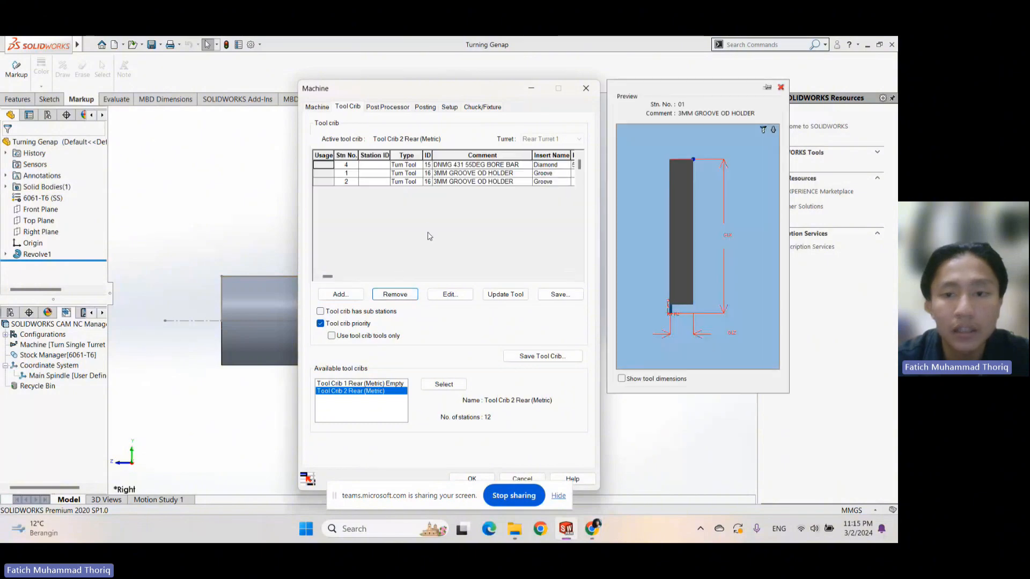
Select T2AXIS-TUTORIAL as the machine's post processor and view the posting settings
left_click(387, 107)
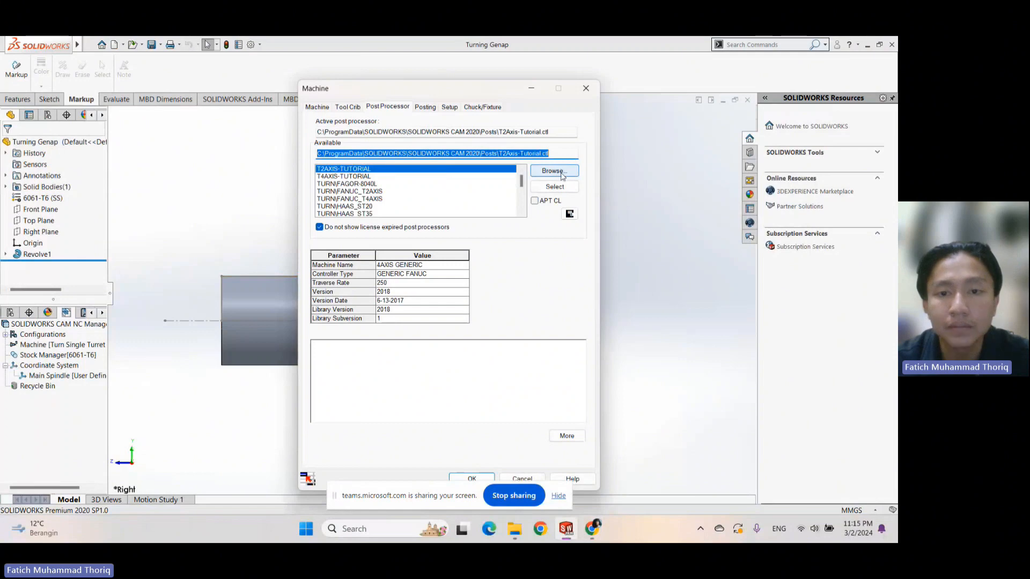
left_click(564, 189)
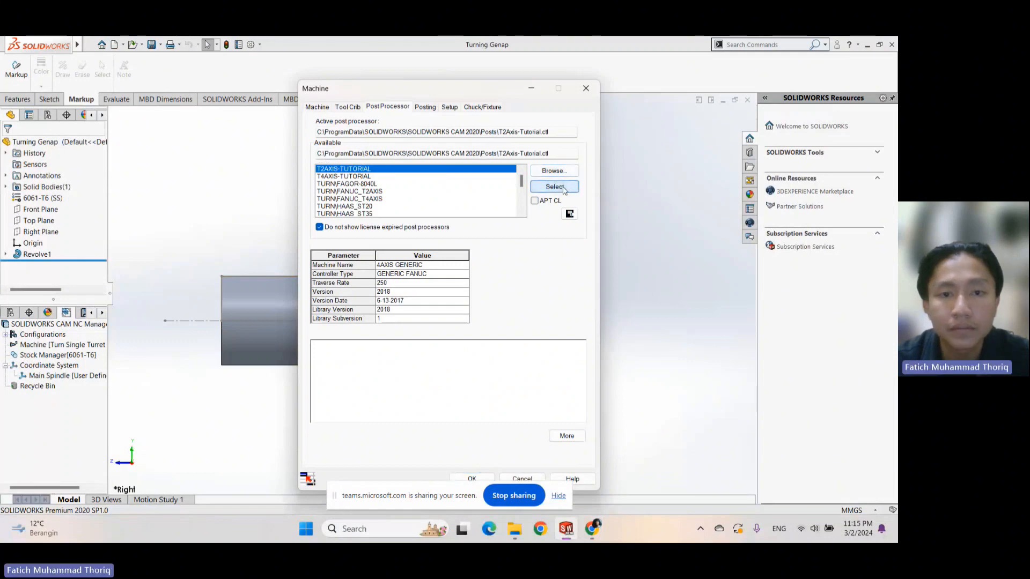
left_click(426, 107)
Define the main spindle coordinate system with its origin at the stock vertex centred on the narrow end and Z along the sketch centreline
left_click(450, 107)
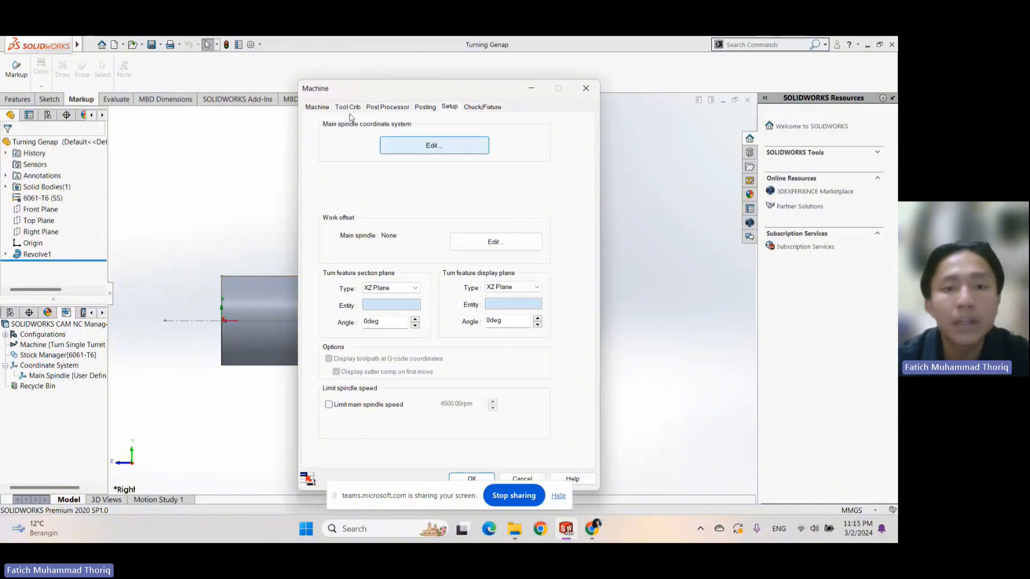
left_click(439, 147)
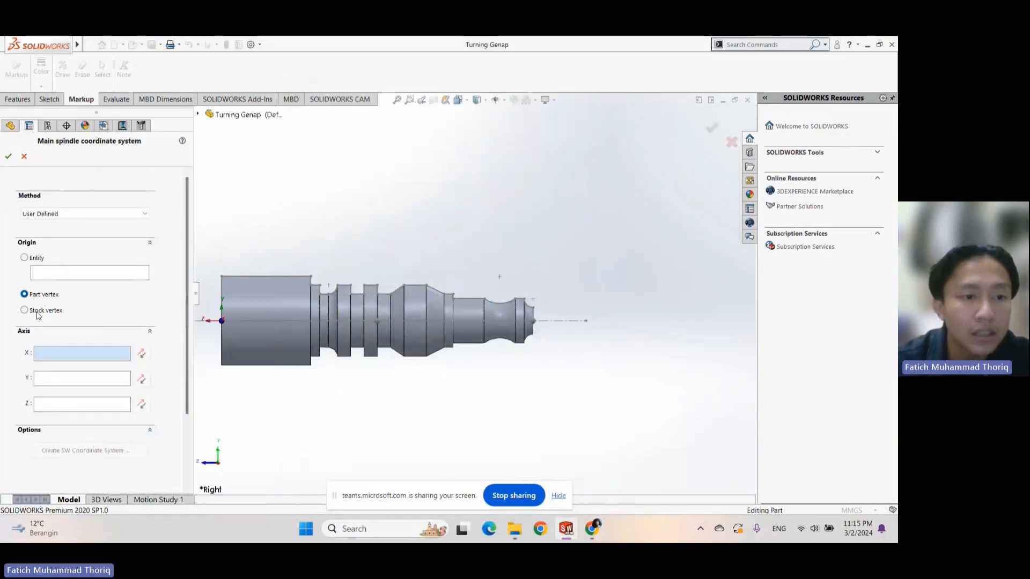
left_click(38, 312)
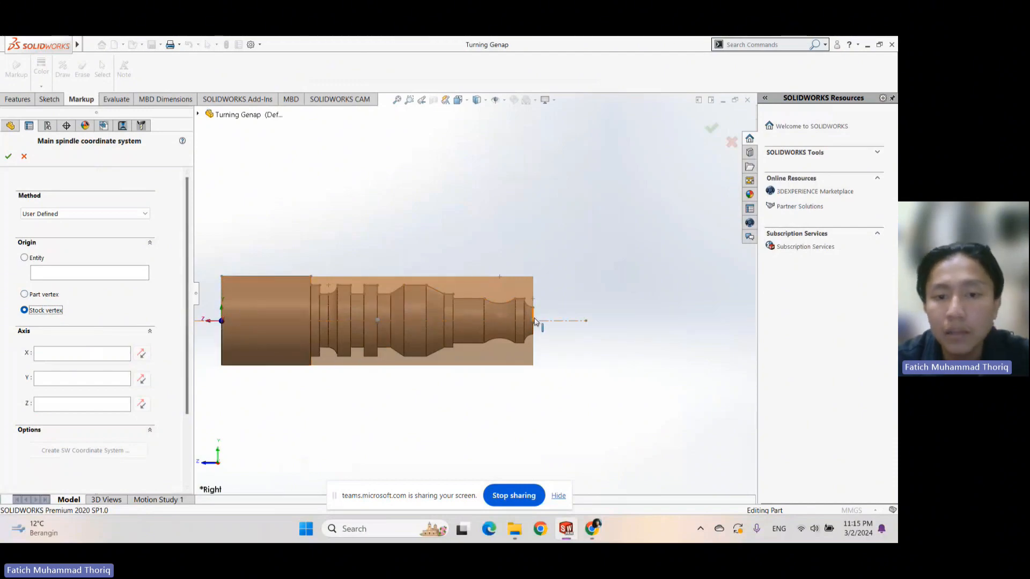
left_click(223, 322)
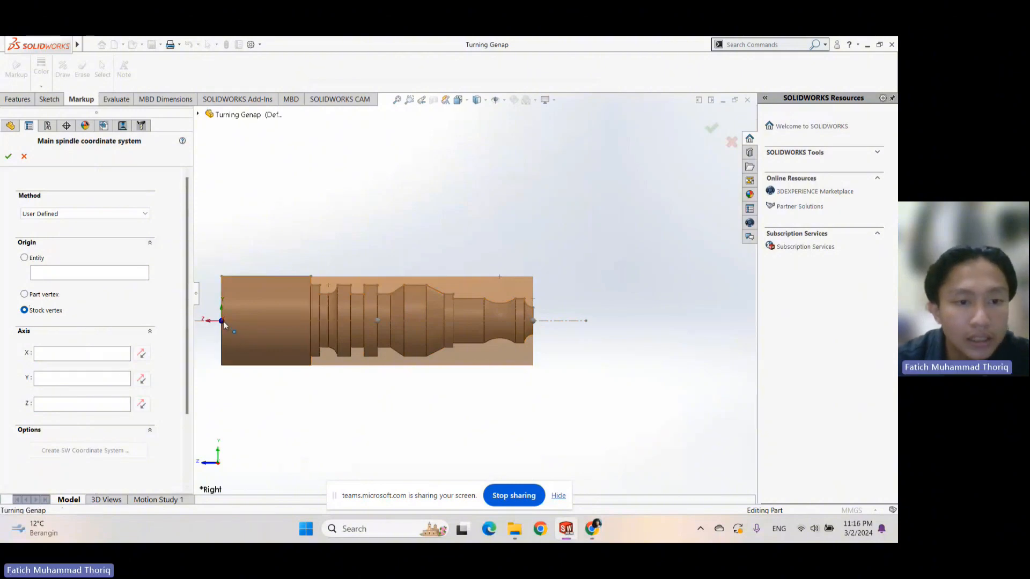
left_click(526, 339)
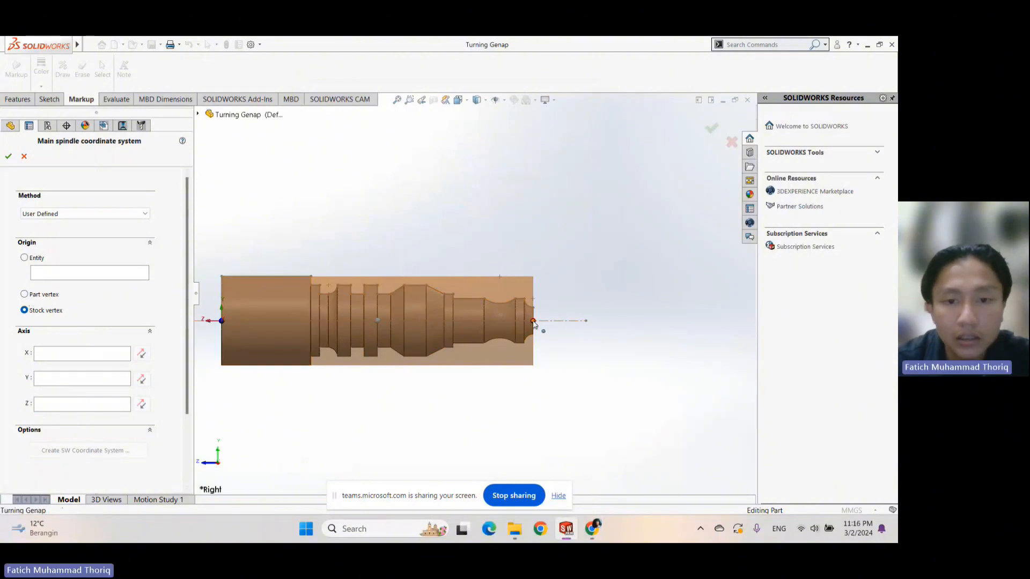
left_click(113, 406)
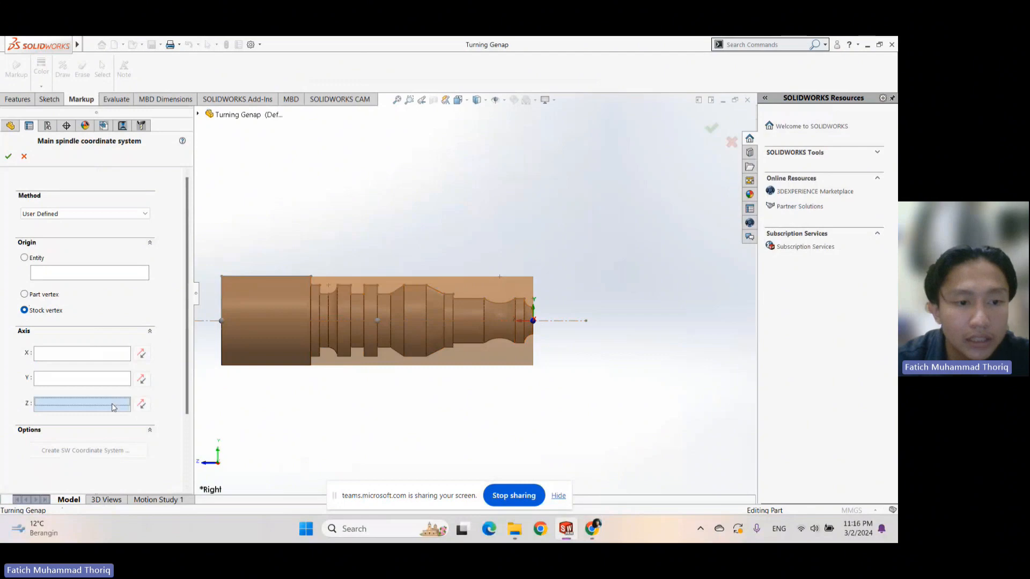
left_click(548, 320)
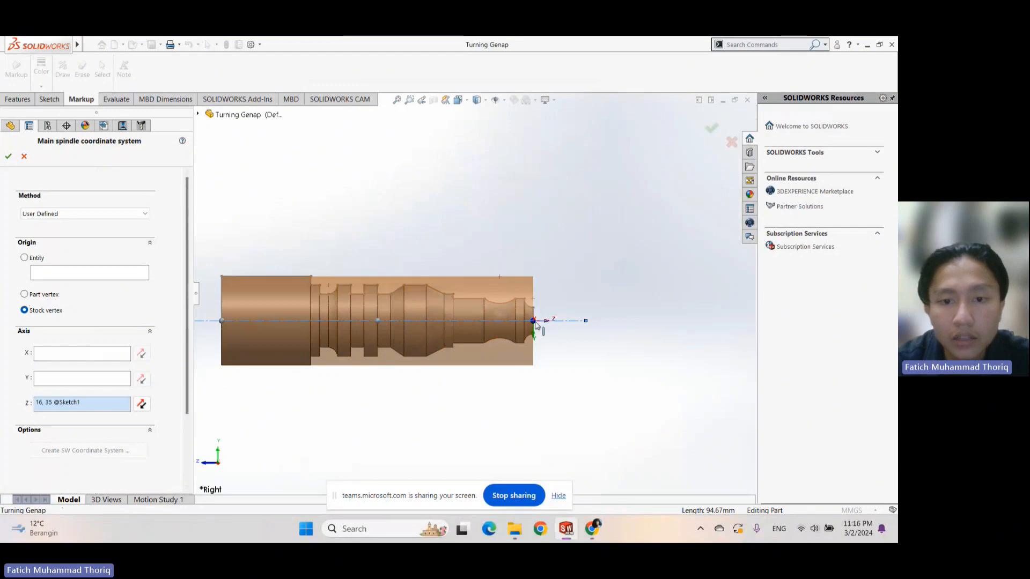
left_click(8, 156)
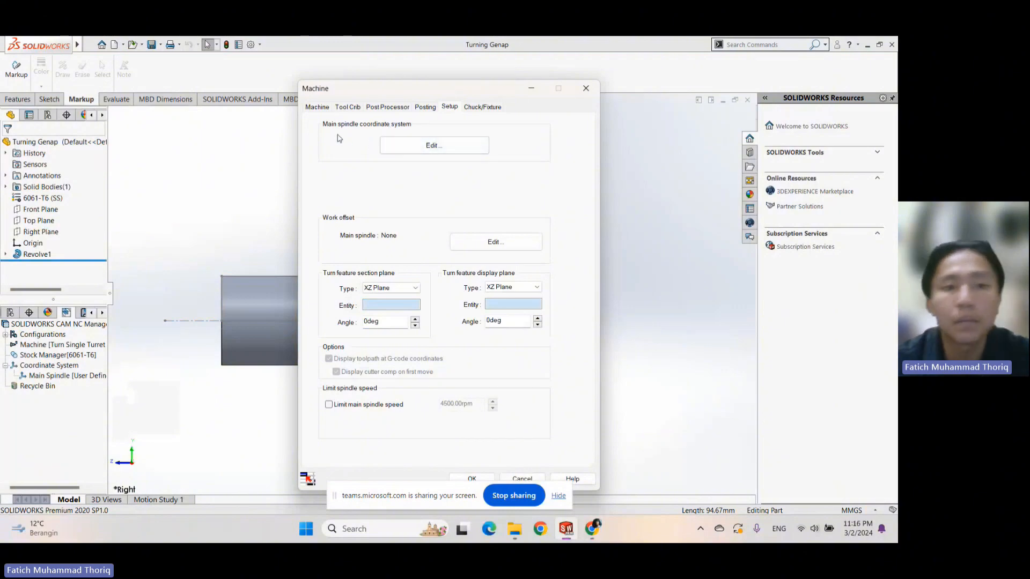
Edit the main spindle chuck parameters and set the chuck's outer diameter to 110 mm
left_click(483, 108)
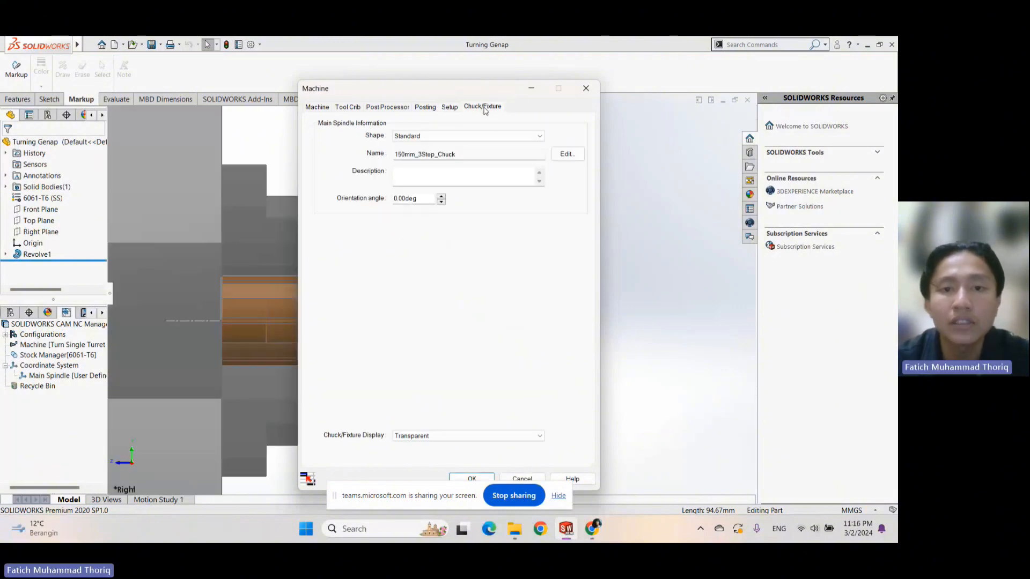
left_click(567, 155)
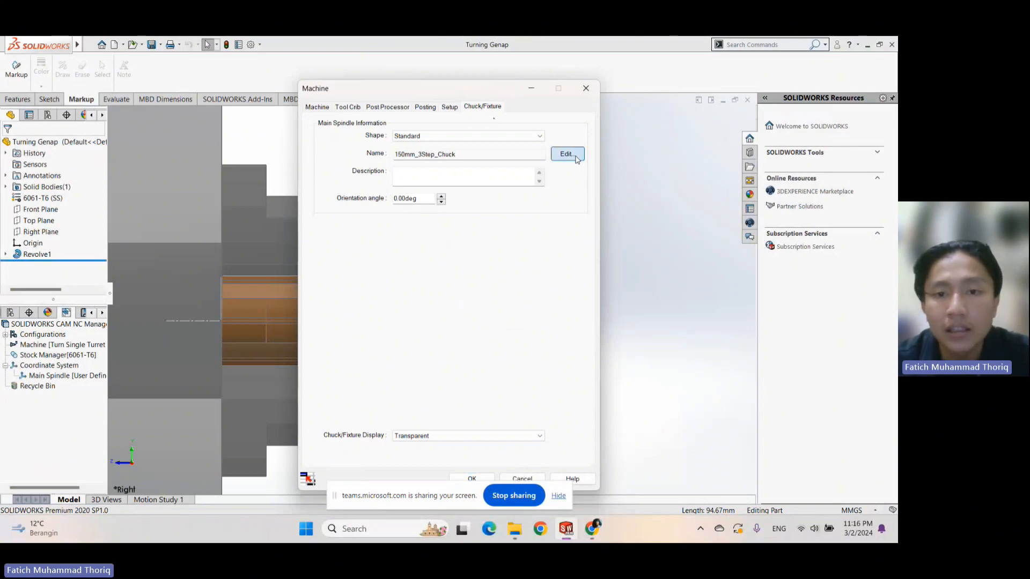
scroll(154, 270, "down", 5)
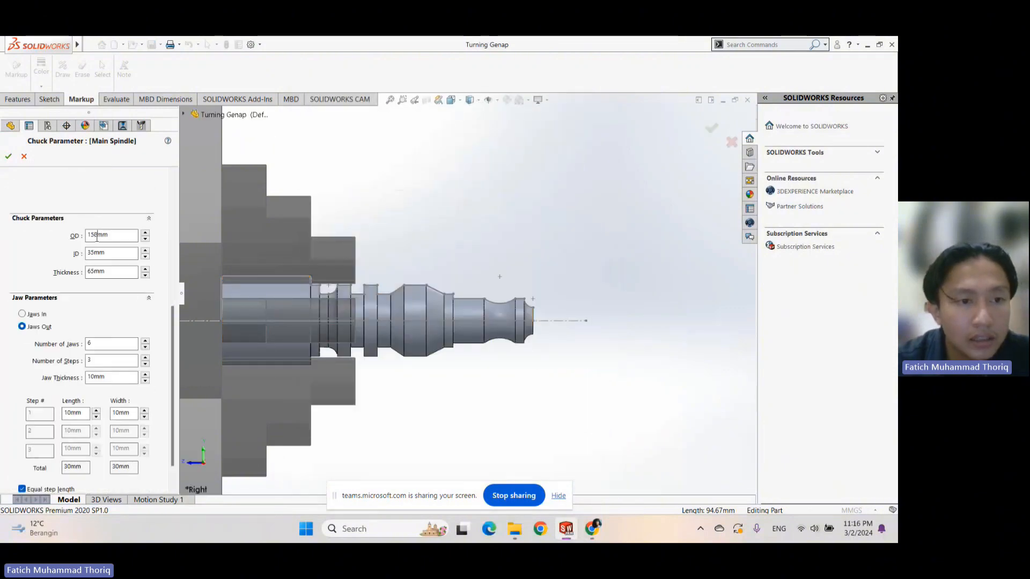
key("BackSpace")
key("BackSpace")
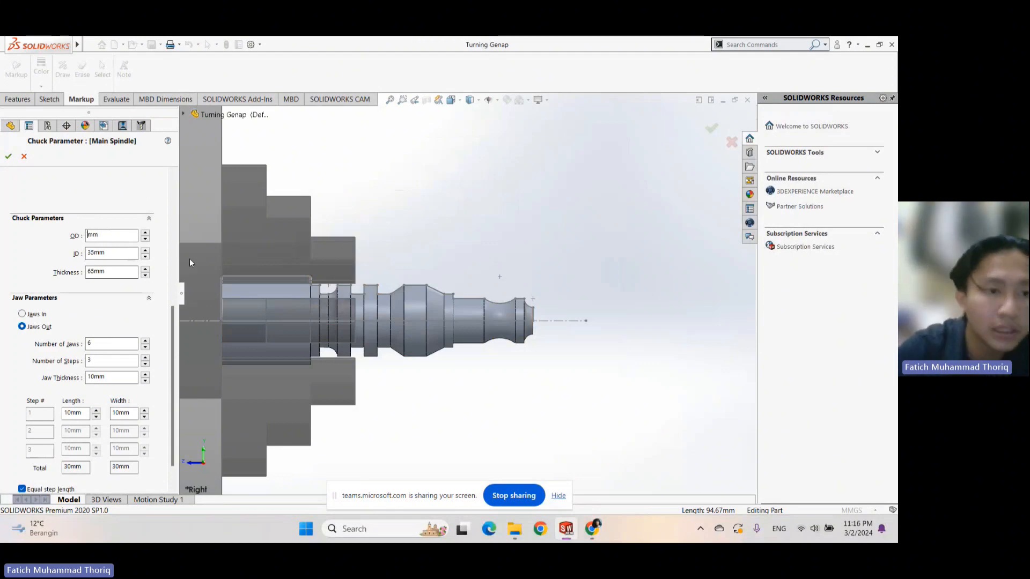
type("10")
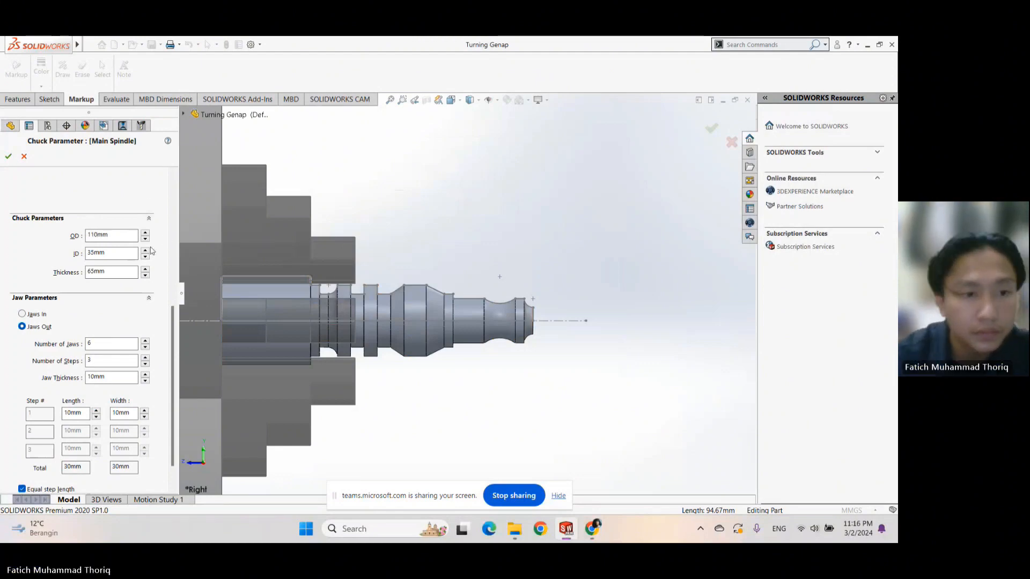
Set the chuck's inner diameter to 40 mm and its thickness to 55 mm
left_click(91, 253)
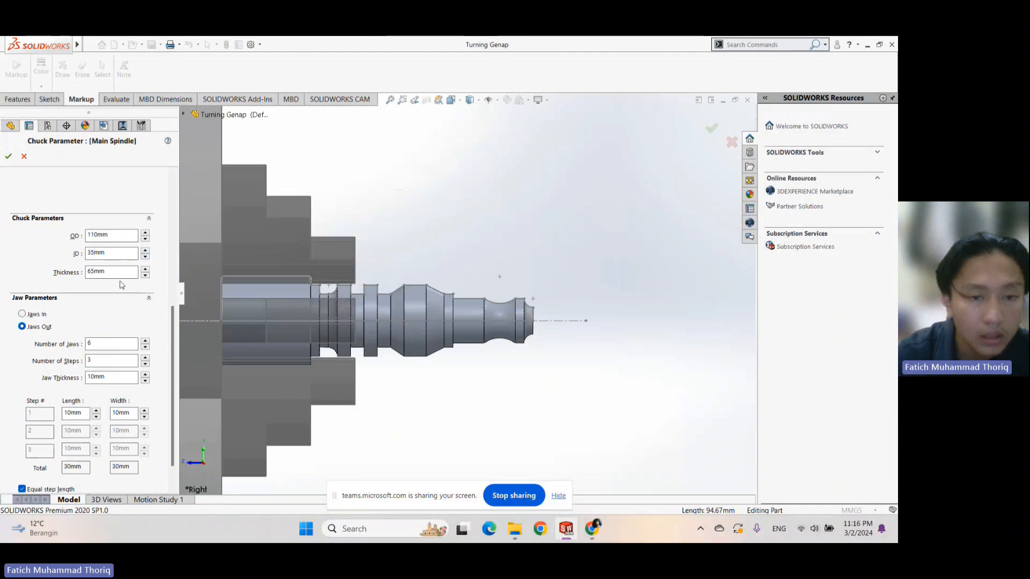
key("BackSpace")
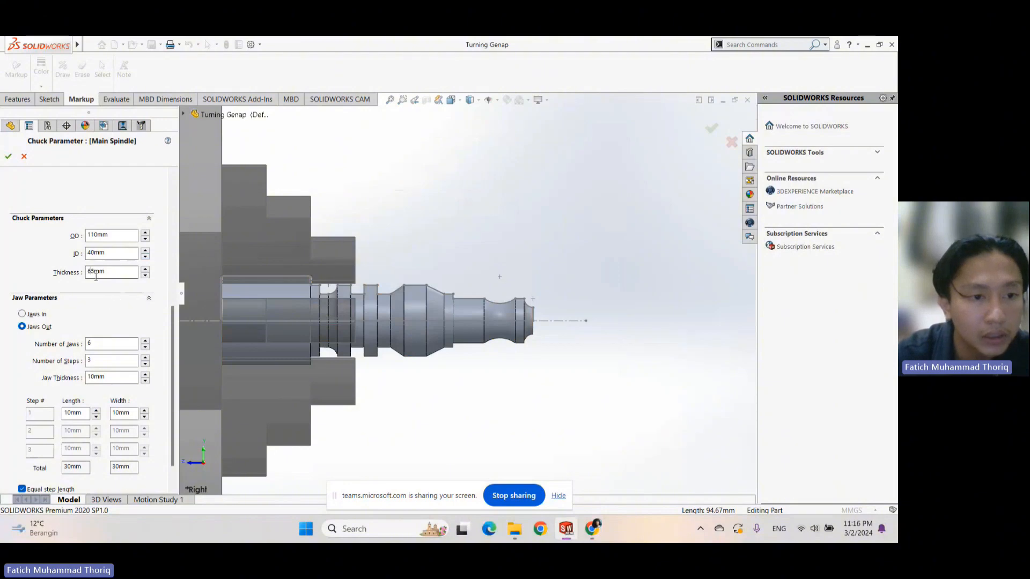
left_click(96, 276)
key("BackSpace")
key("BackSpace")
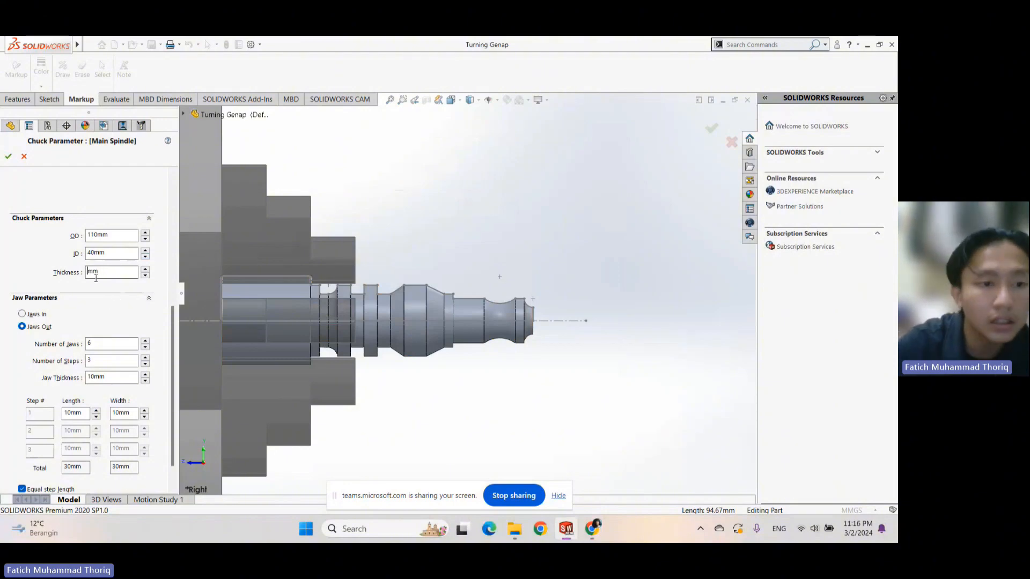
type("55")
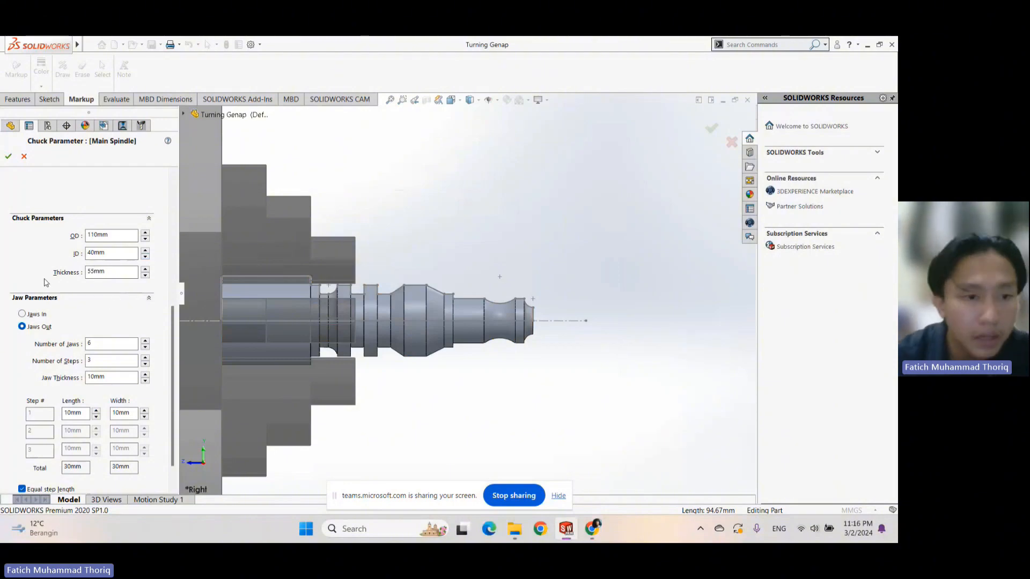
Reduce the number of chuck jaws to 3
scroll(107, 326, "down", 1)
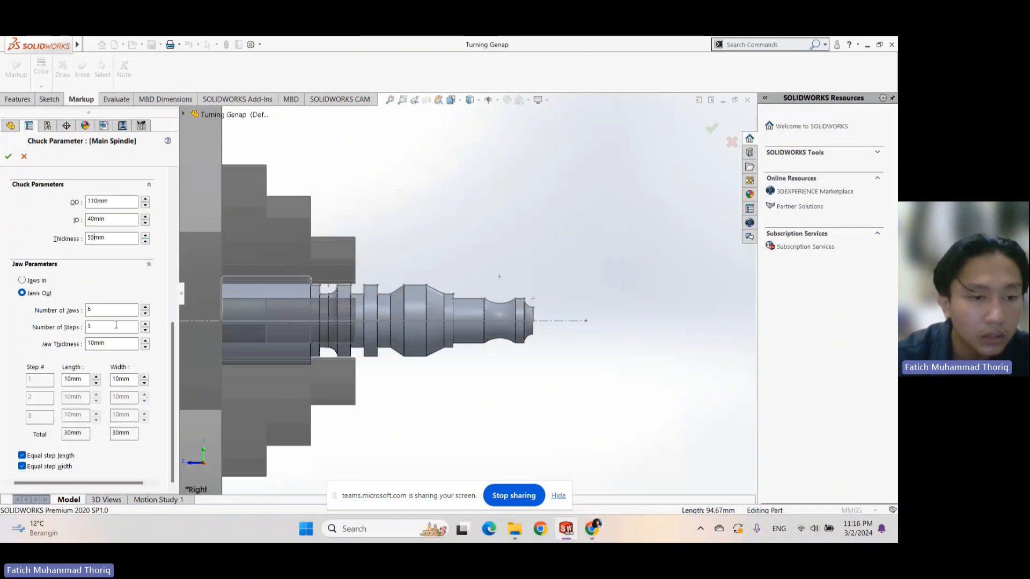
left_click(146, 311)
left_click(523, 235)
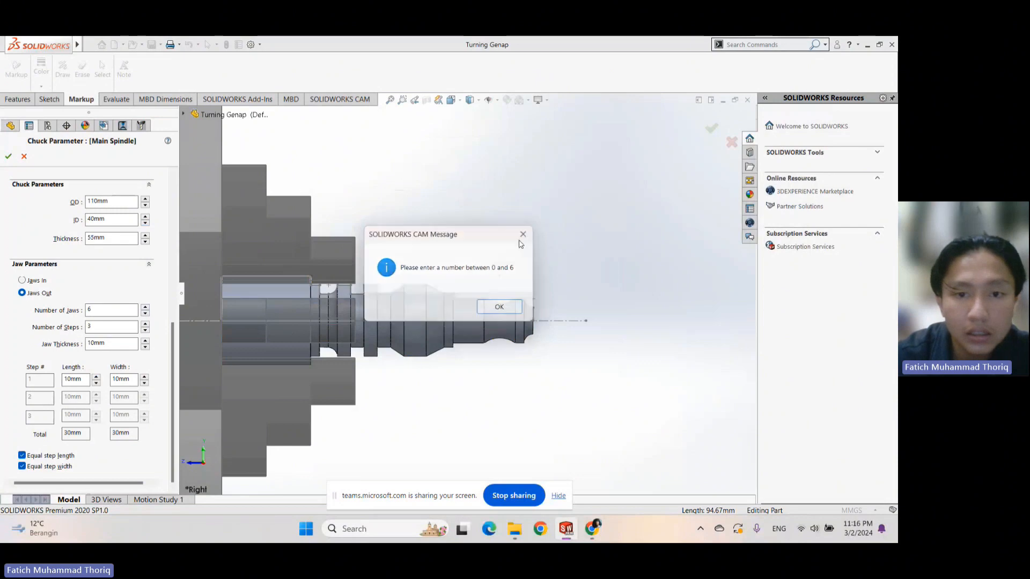
left_click(146, 314)
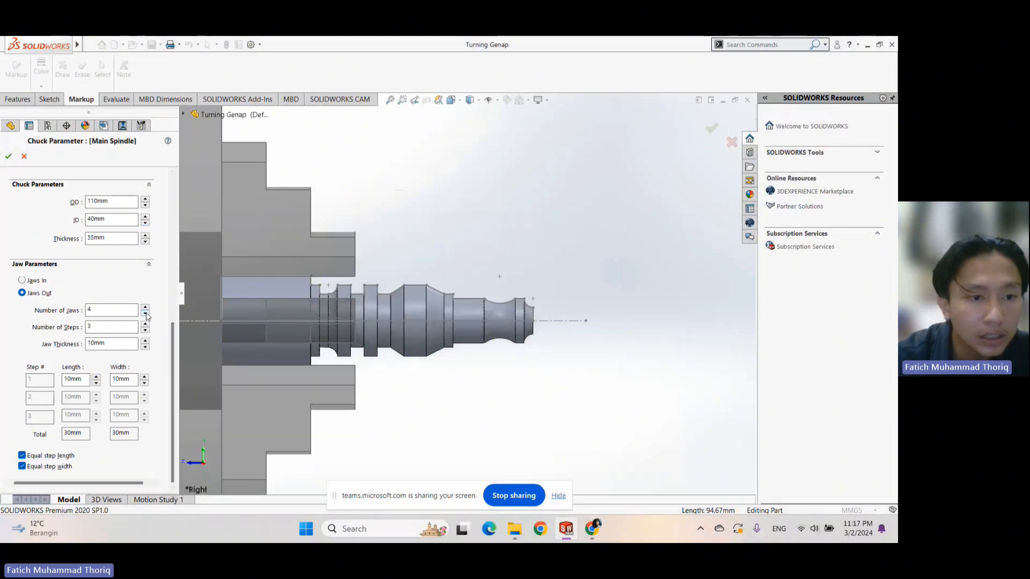
left_click(146, 315)
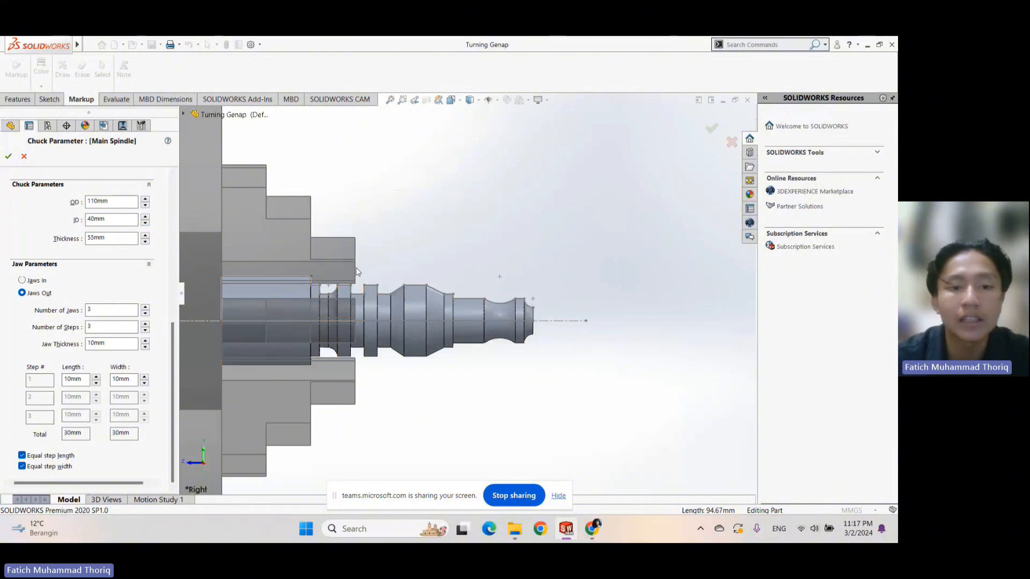
Set the width of the equal jaw steps to 5 mm and accept the chuck parameters and the machine definition
left_click(146, 384)
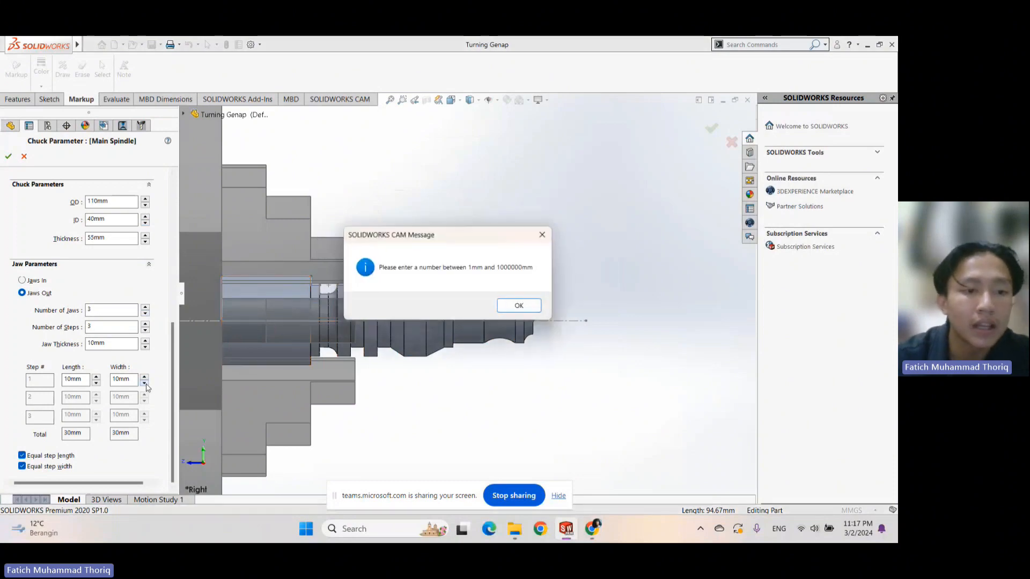
left_click(546, 235)
key("BackSpace")
key("BackSpace")
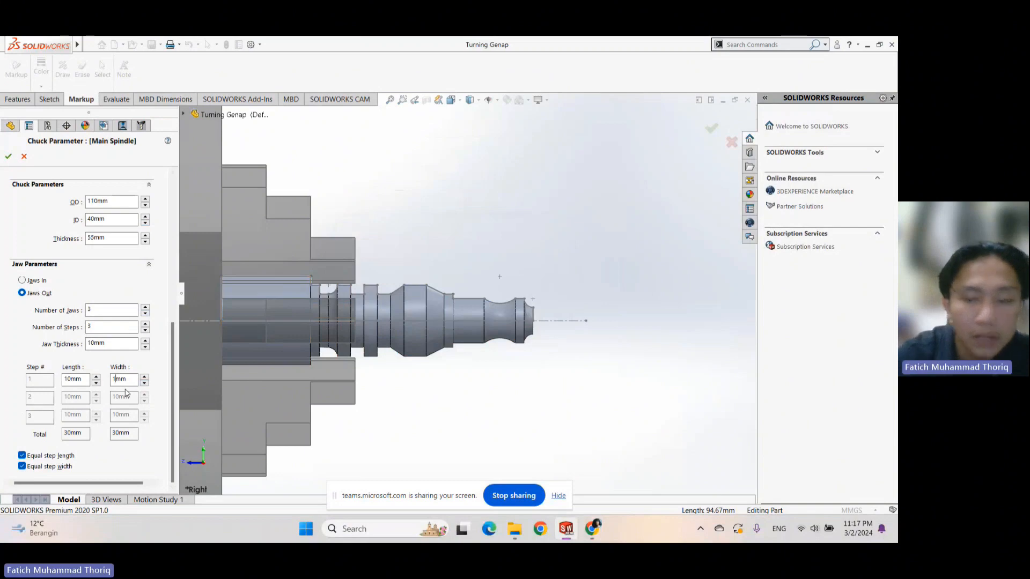
type("5")
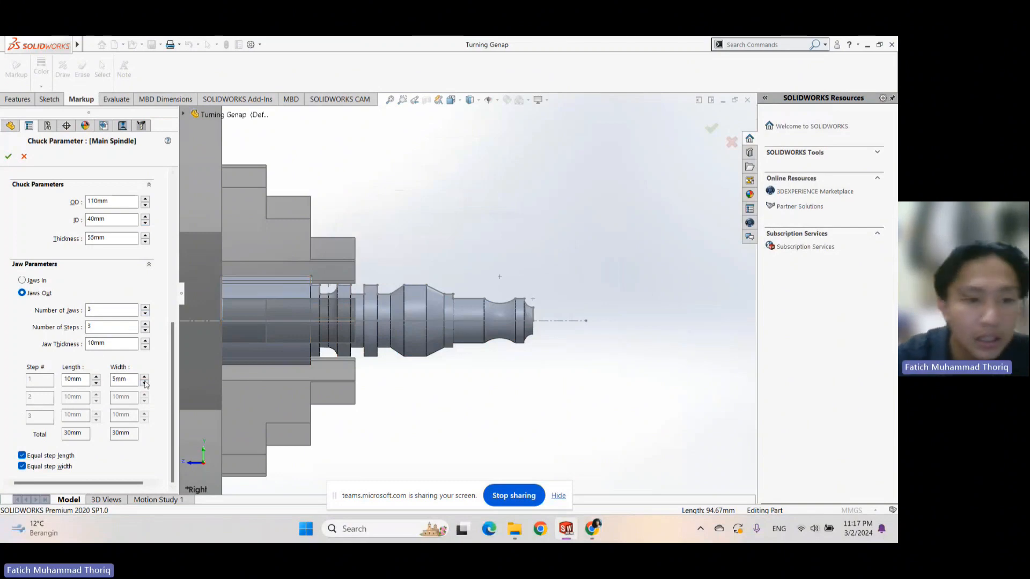
left_click(155, 362)
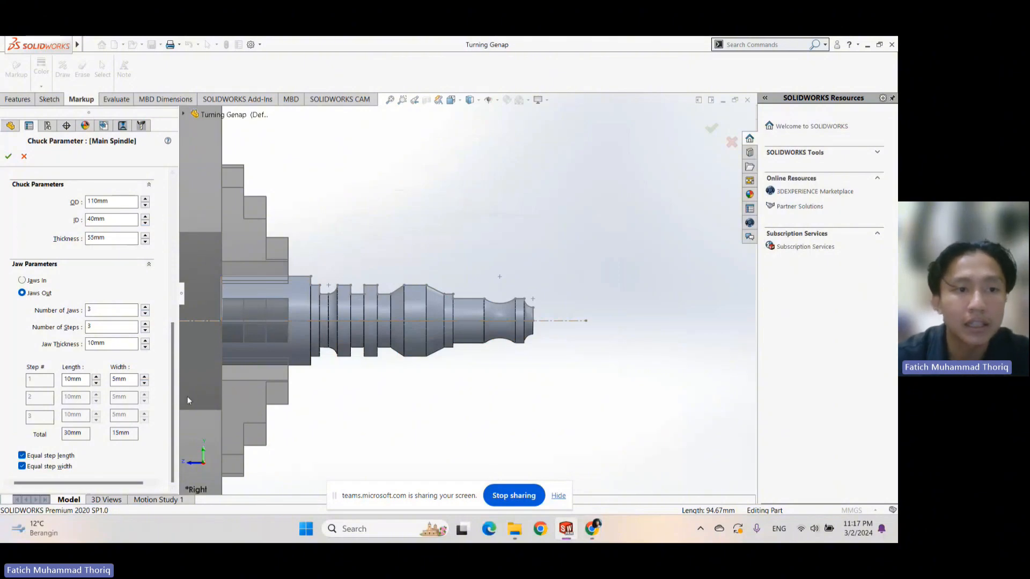
key("z")
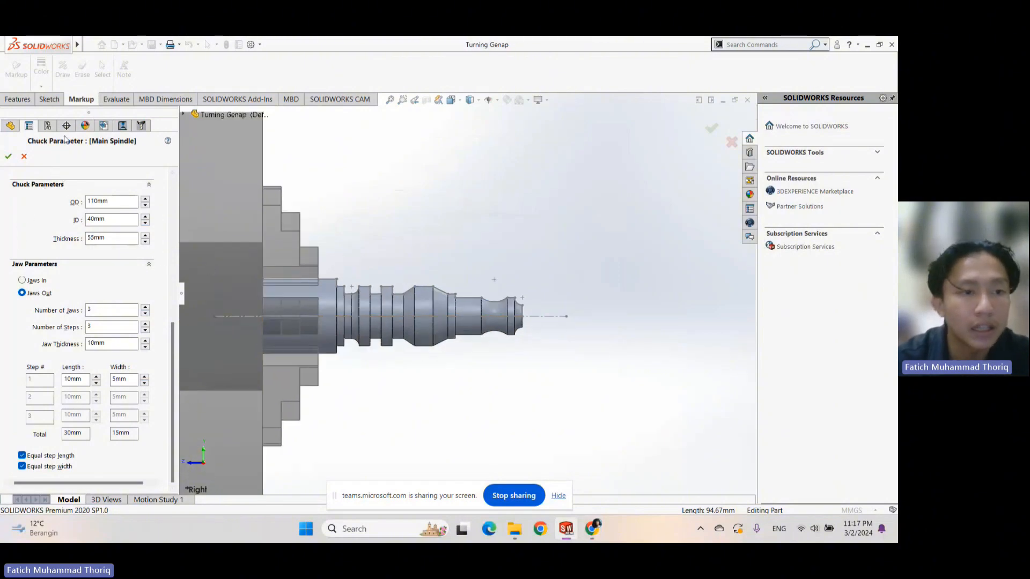
left_click(8, 157)
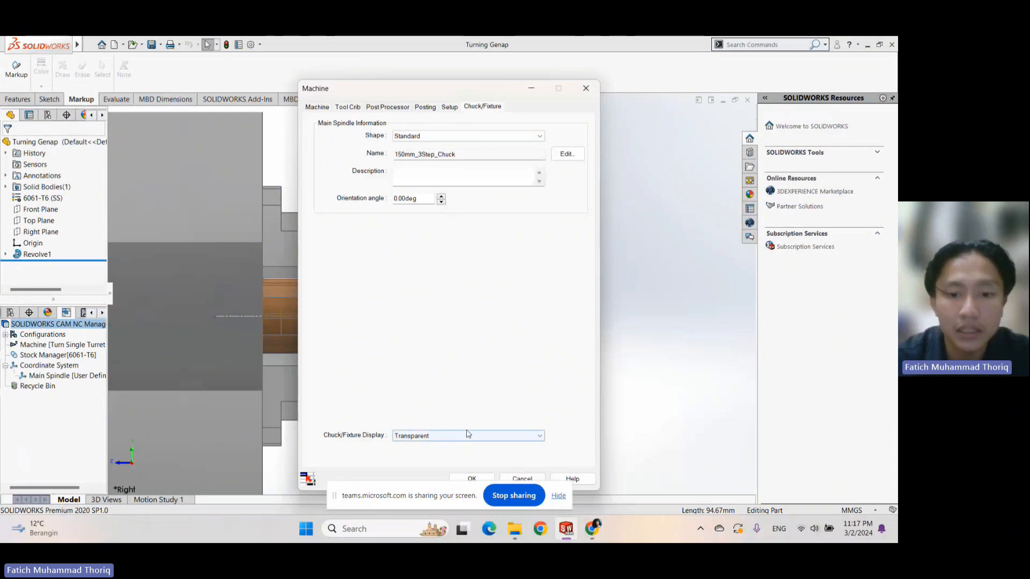
left_click(472, 478)
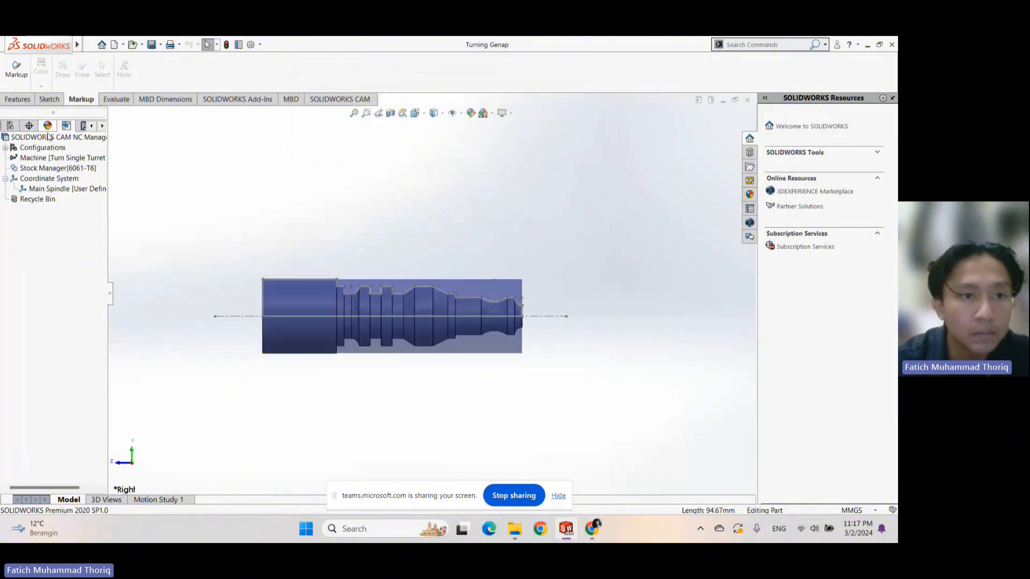
Extract the machinable features of the shaft from the CAM feature tree
left_click(340, 100)
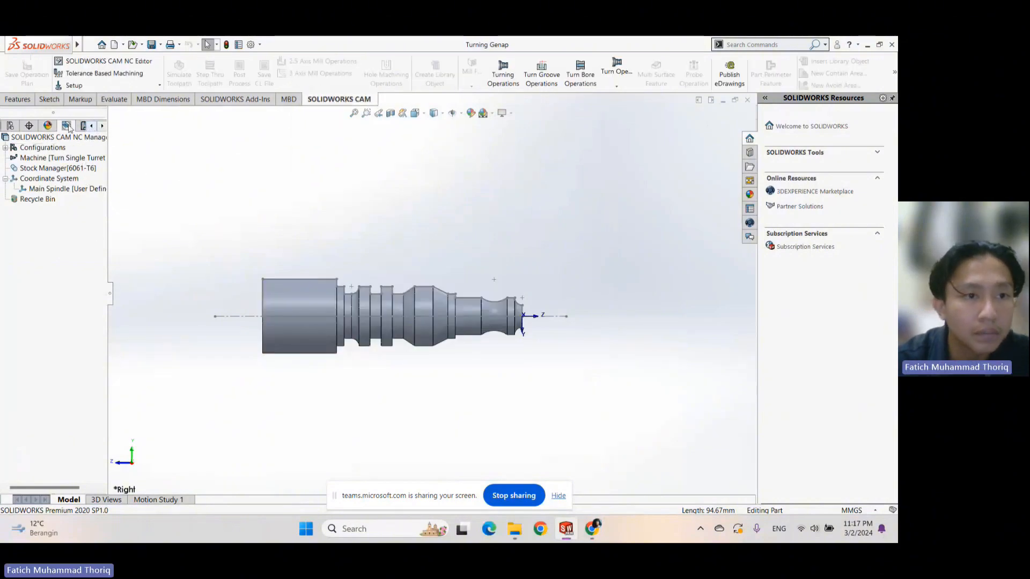
left_click(82, 127)
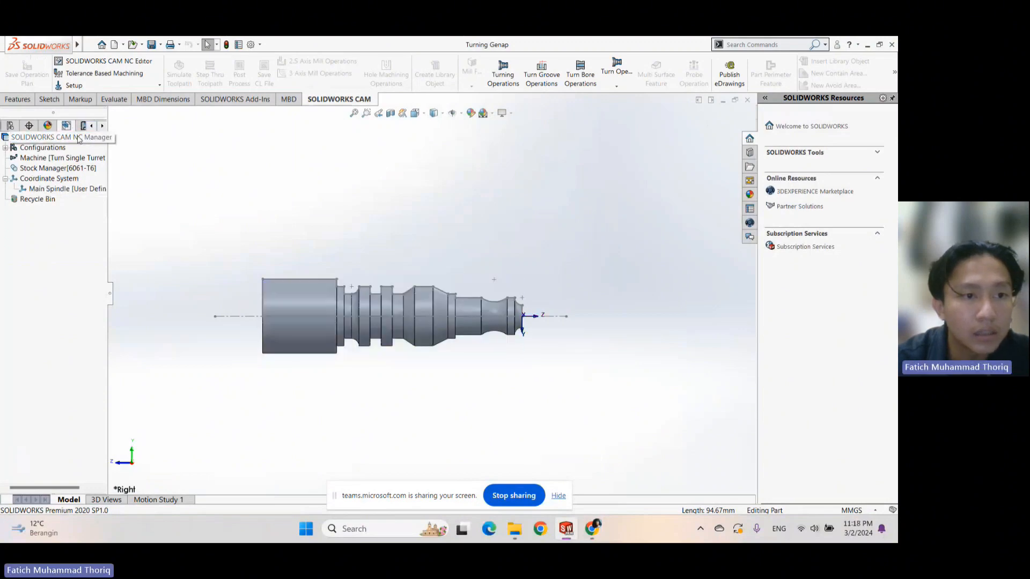
left_click(80, 131)
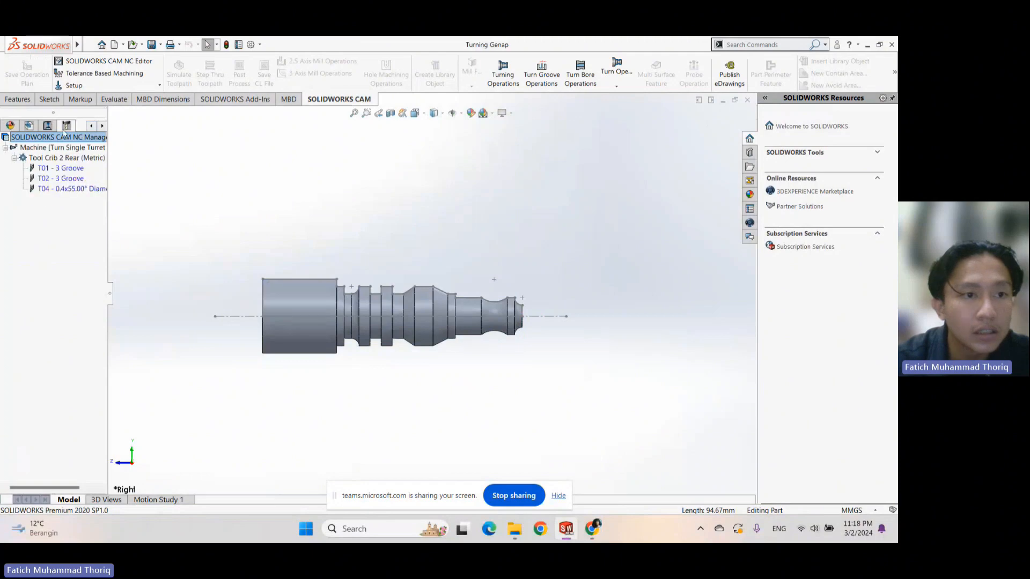
left_click(32, 128)
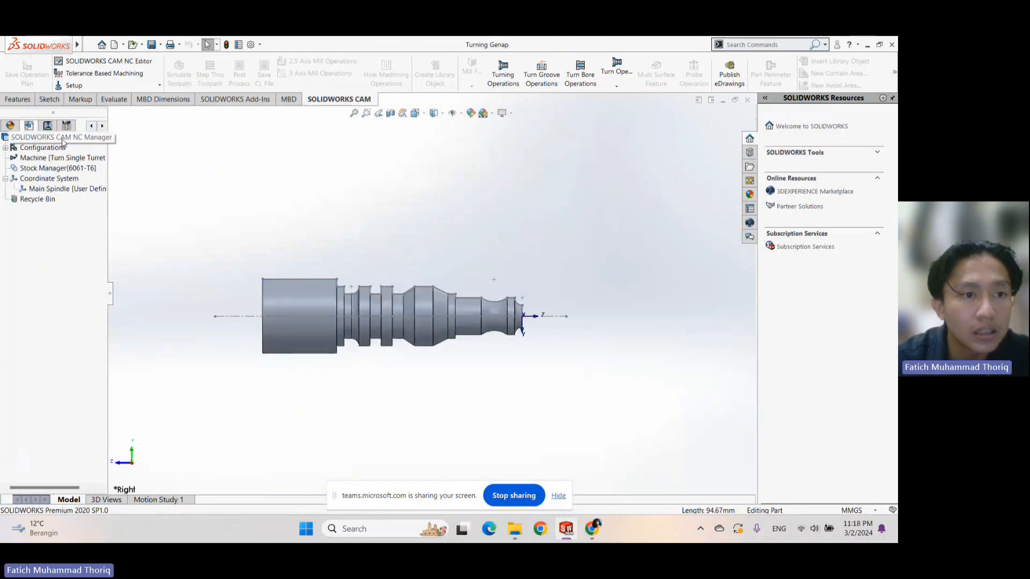
right_click(63, 139)
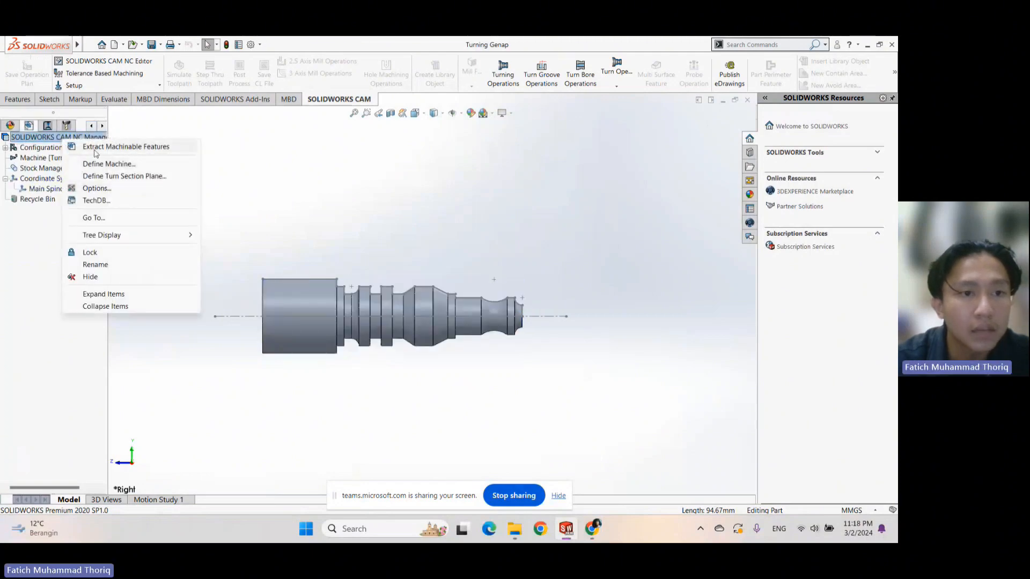
left_click(95, 152)
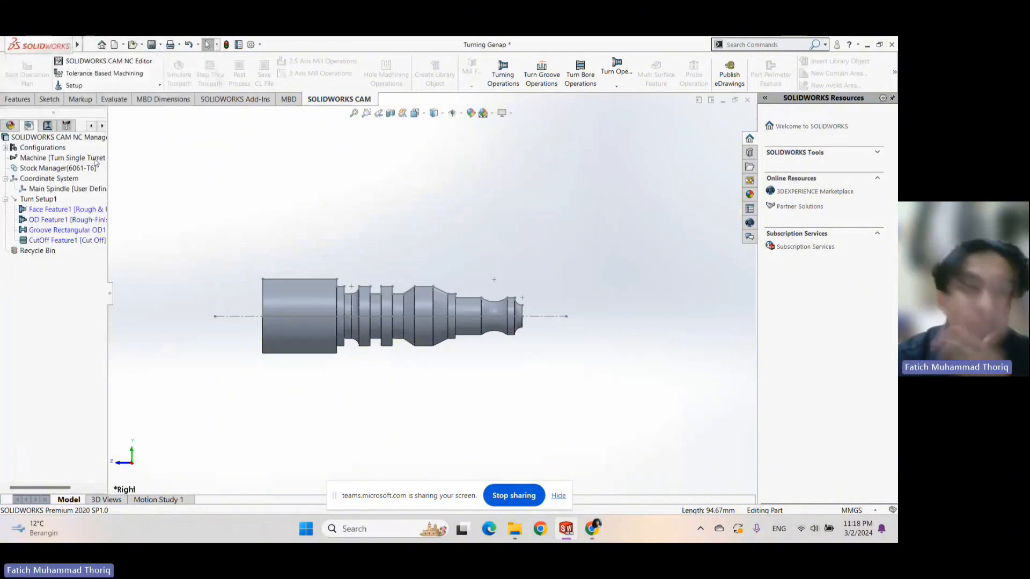
Generate the operation plan for all extracted turning features
left_click(51, 127)
left_click(47, 126)
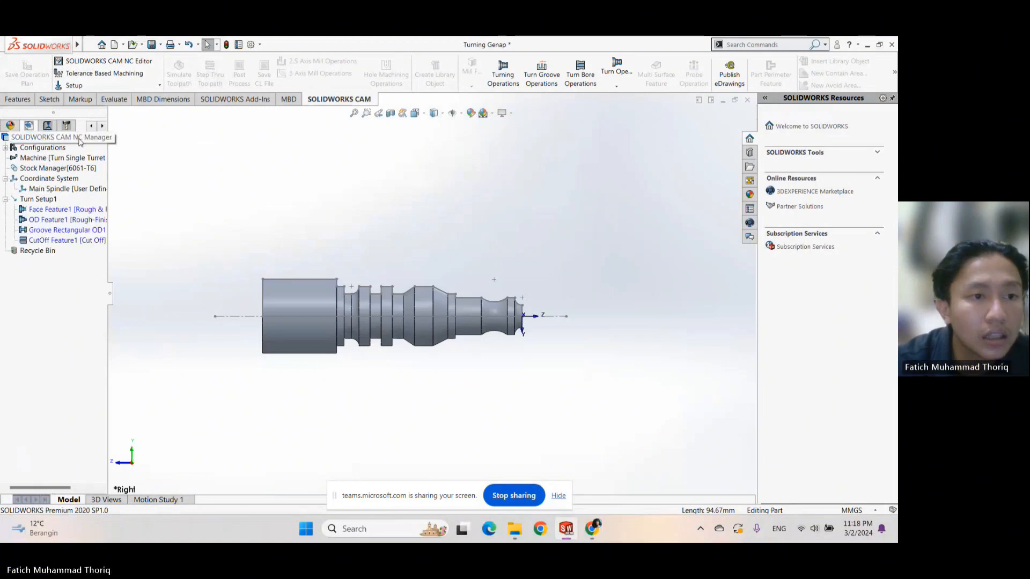
right_click(79, 139)
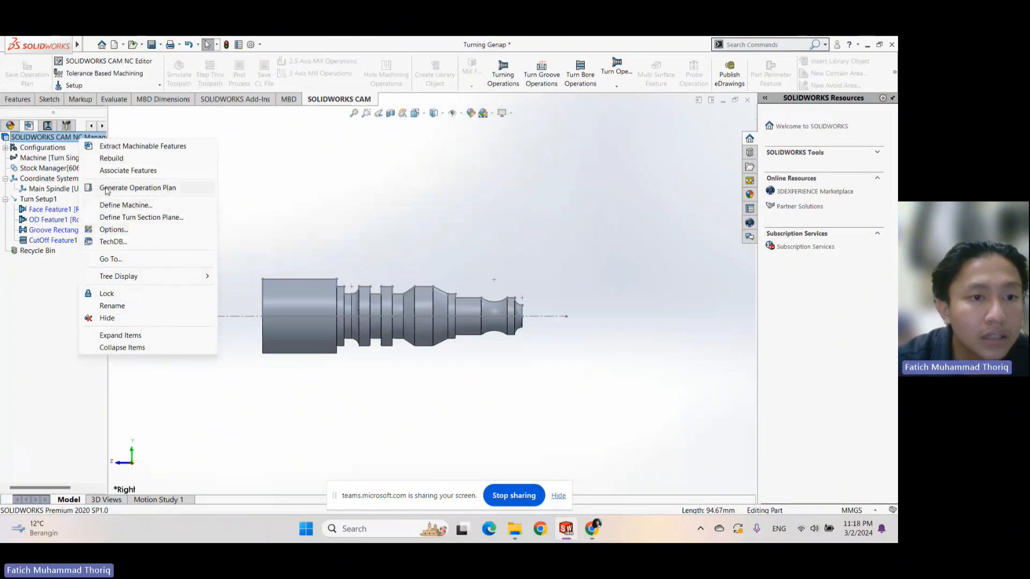
left_click(137, 188)
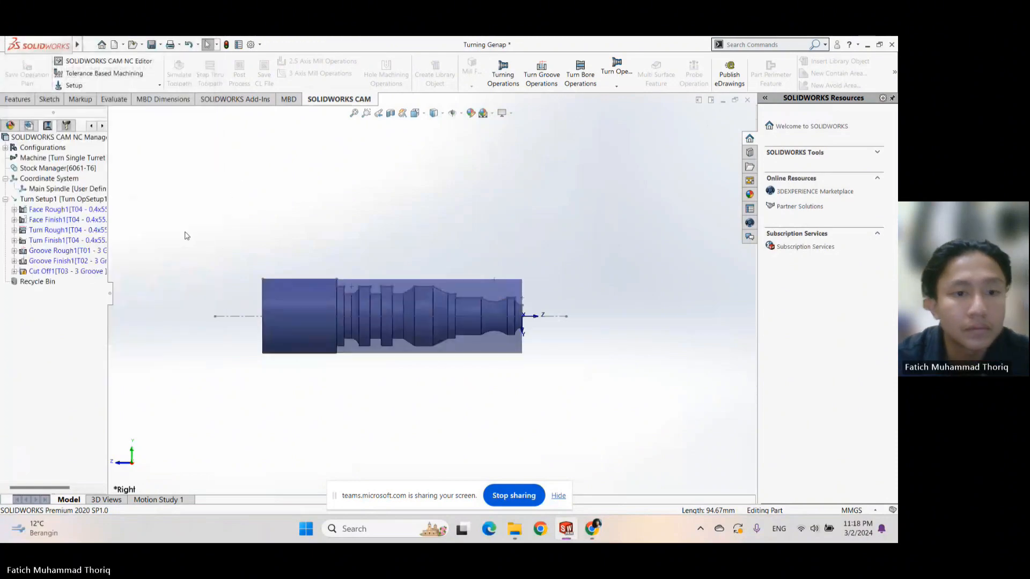
Examine the planned cut-off, groove and turn operations and compare the operation list with the machinable features
left_click(67, 272)
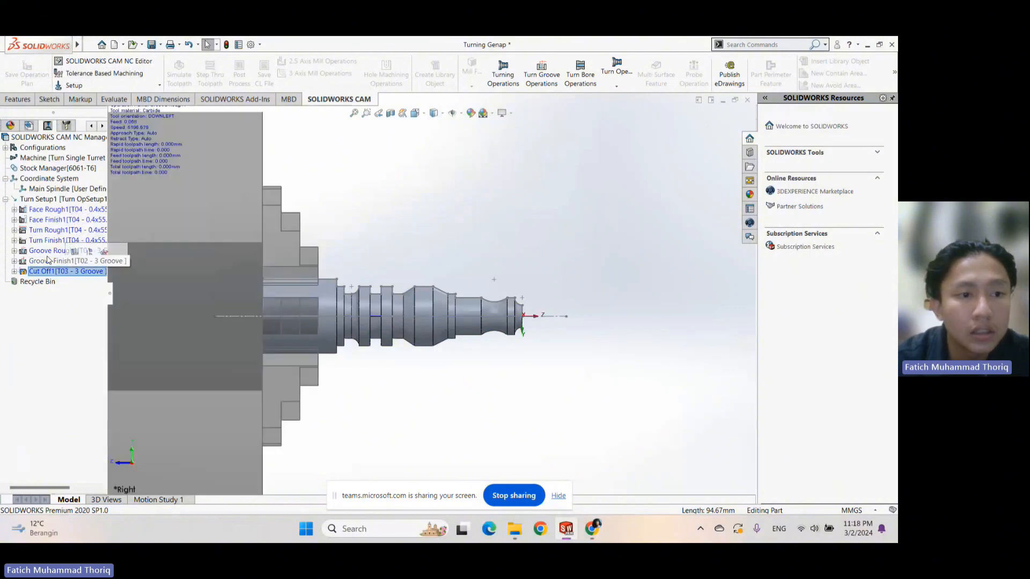
left_click(48, 261)
left_click(51, 250)
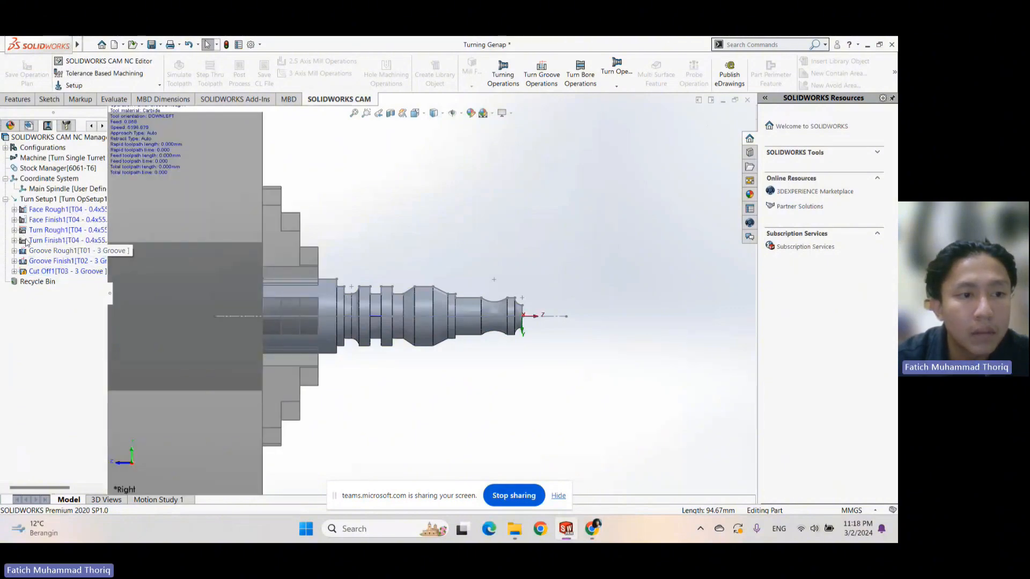
left_click(33, 238)
left_click(35, 231)
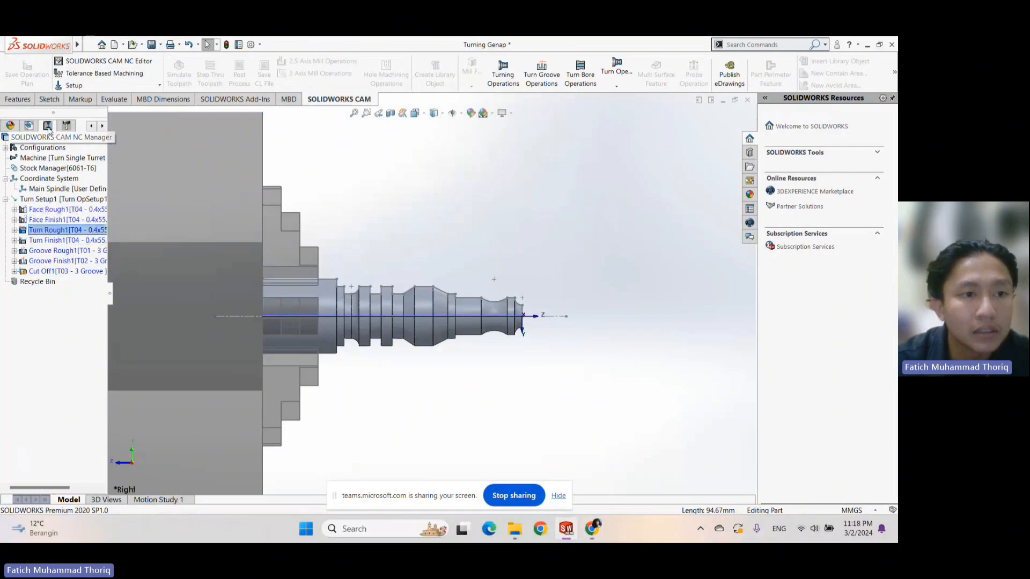
left_click(33, 127)
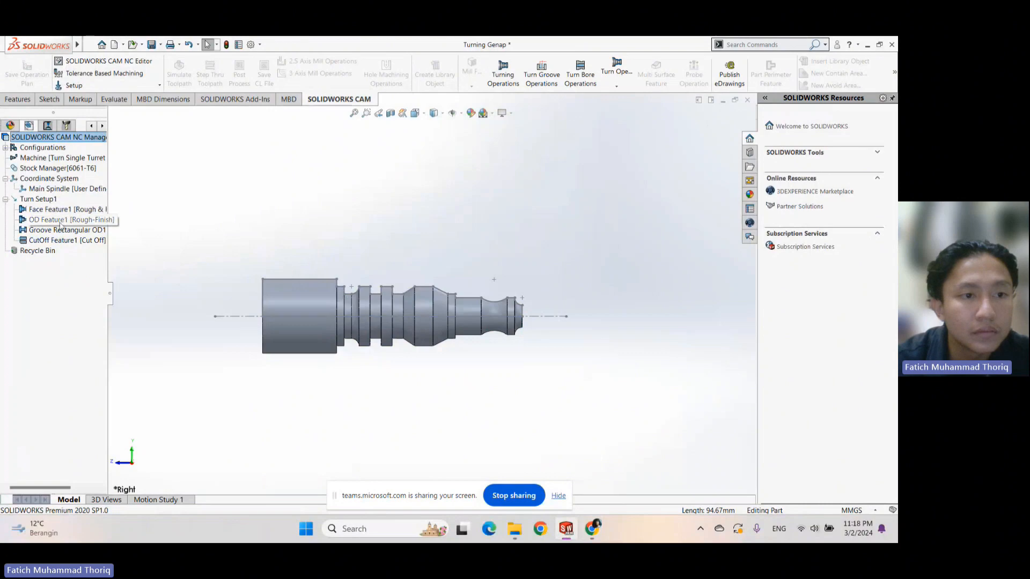
left_click(46, 127)
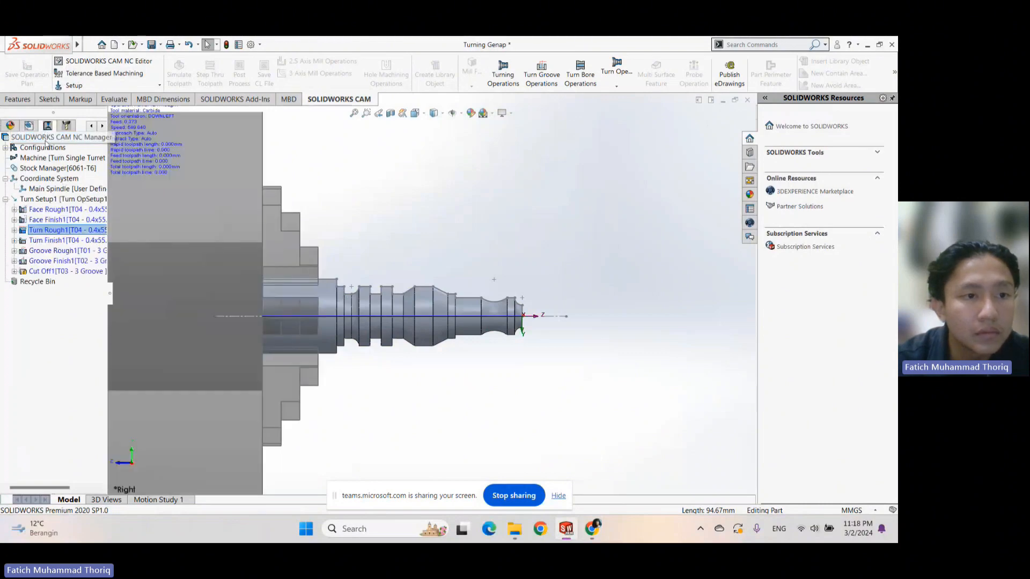
left_click(30, 127)
left_click(47, 127)
left_click(34, 127)
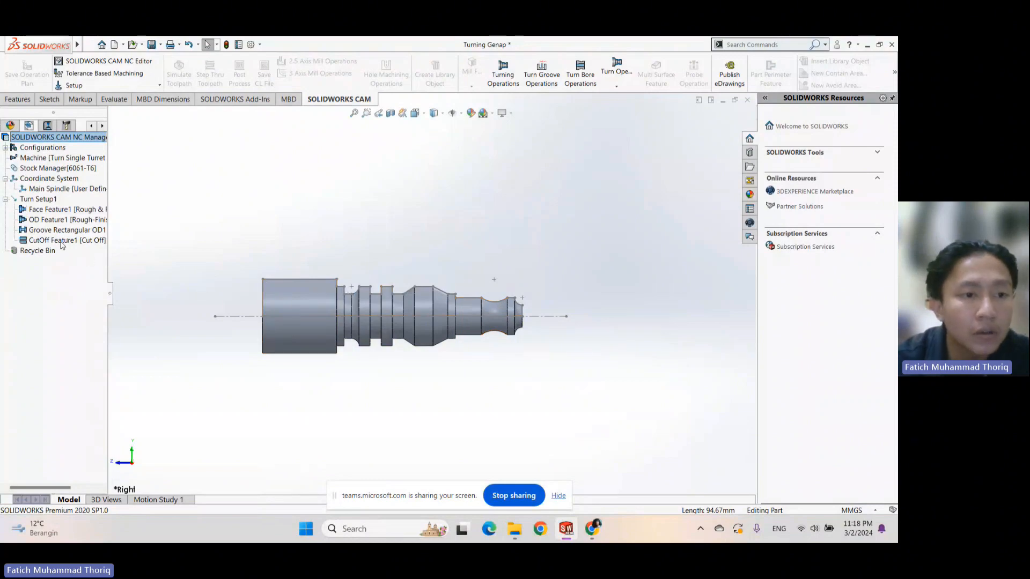
Delete the cut-off feature and its dependent items from the turn setup
right_click(48, 242)
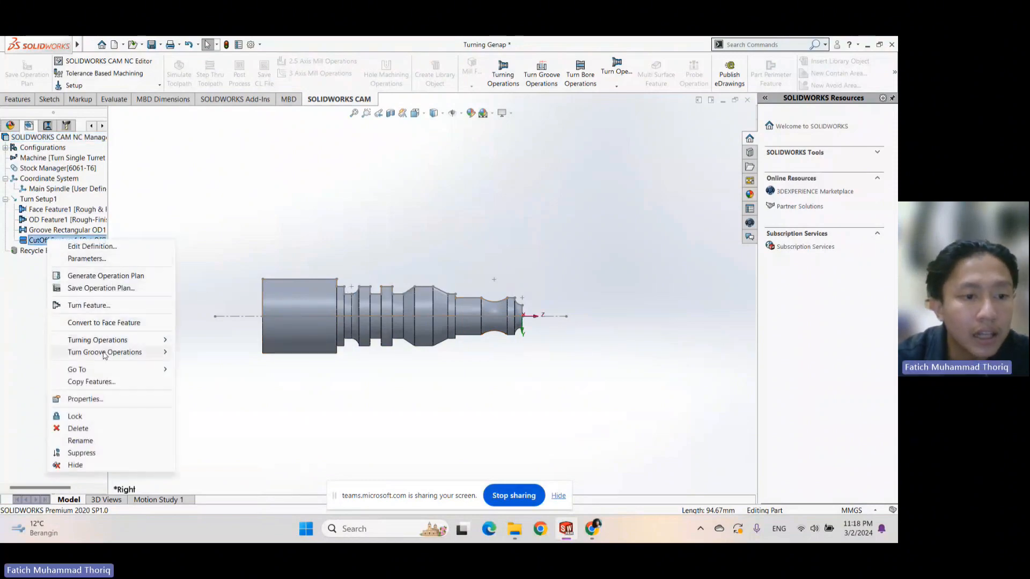
left_click(79, 429)
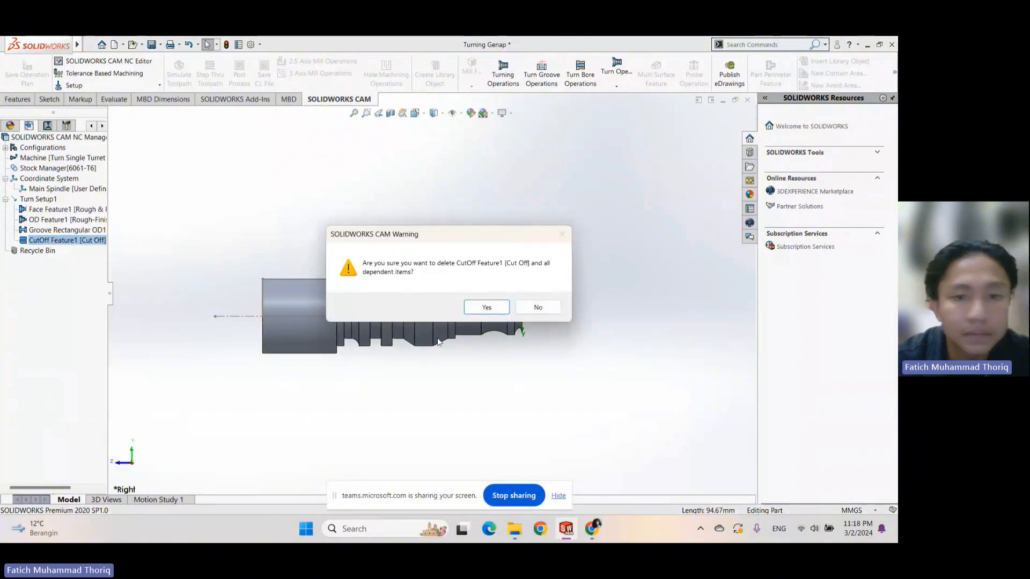
left_click(470, 309)
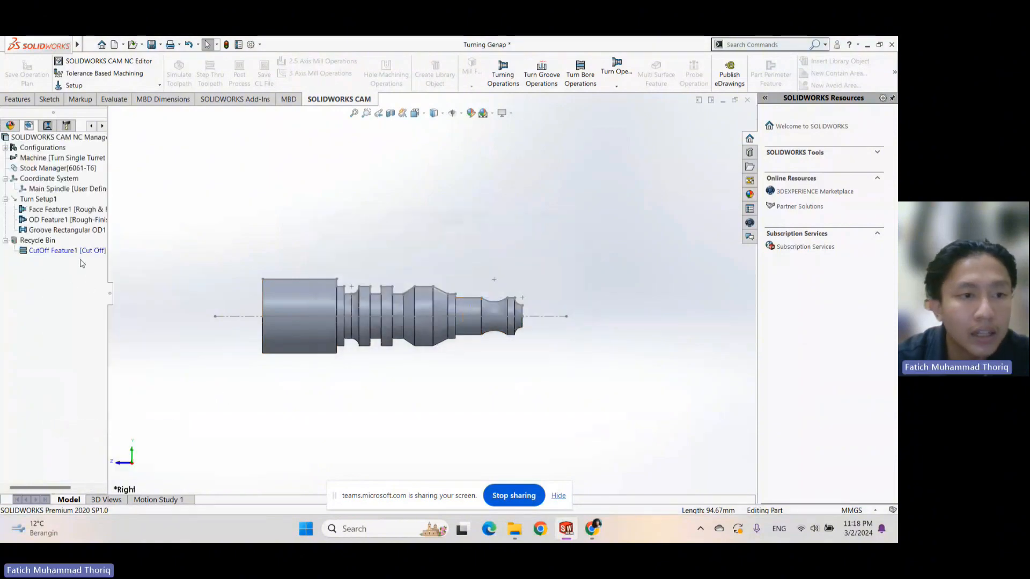
Generate the toolpaths for all face, turn and groove operations in the operation tree
left_click(56, 126)
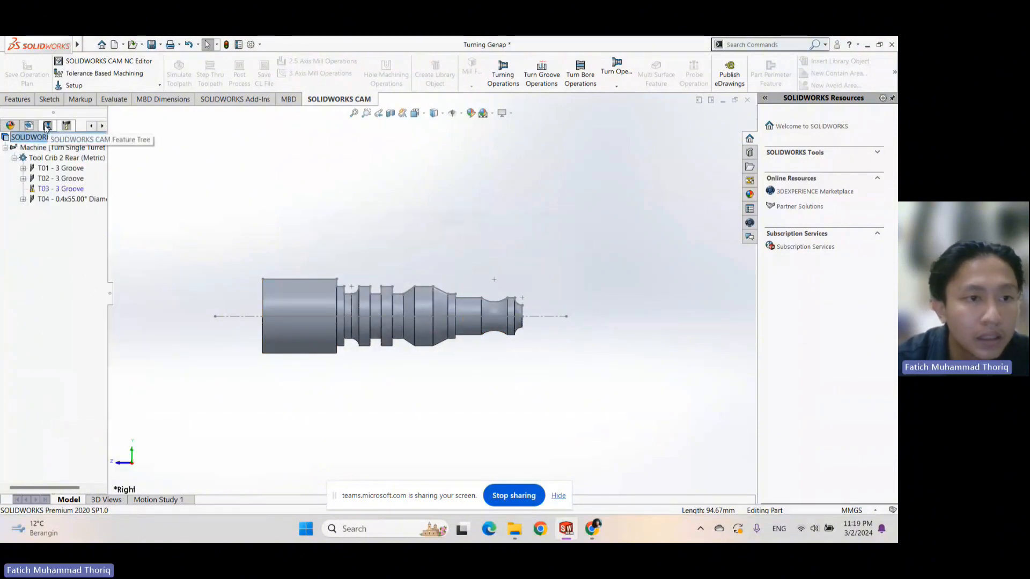
left_click(35, 126)
left_click(36, 127)
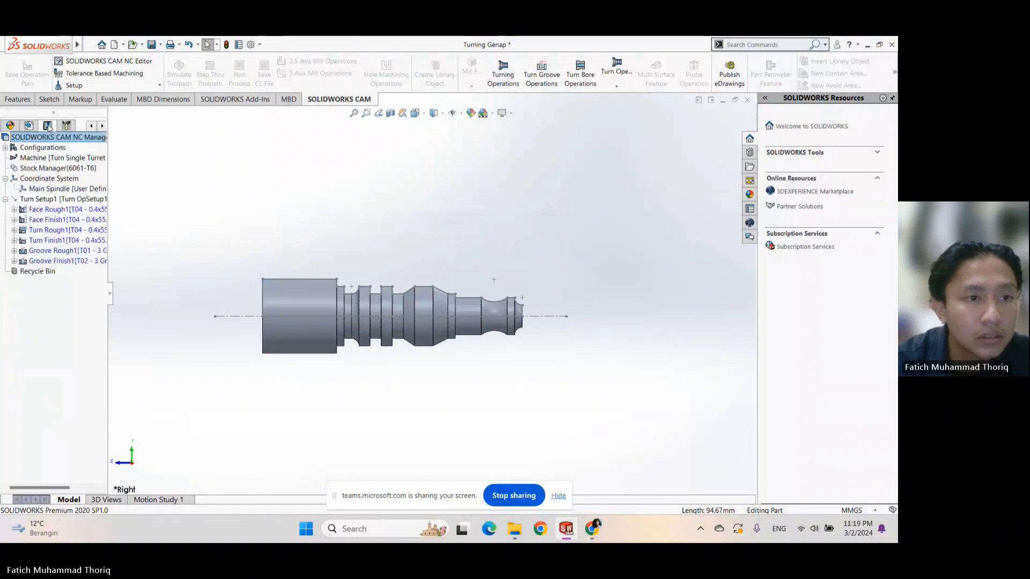
right_click(59, 138)
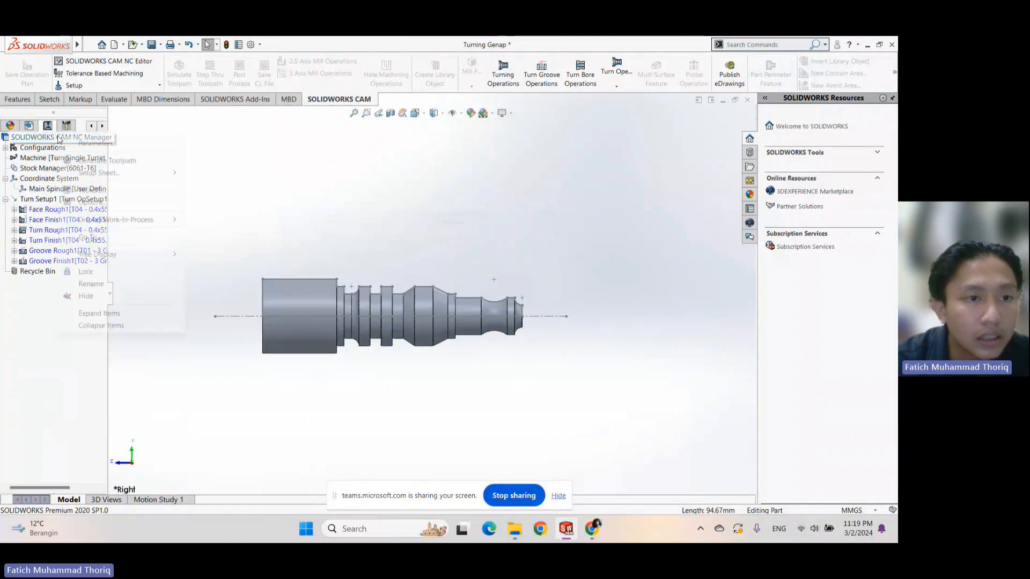
left_click(109, 162)
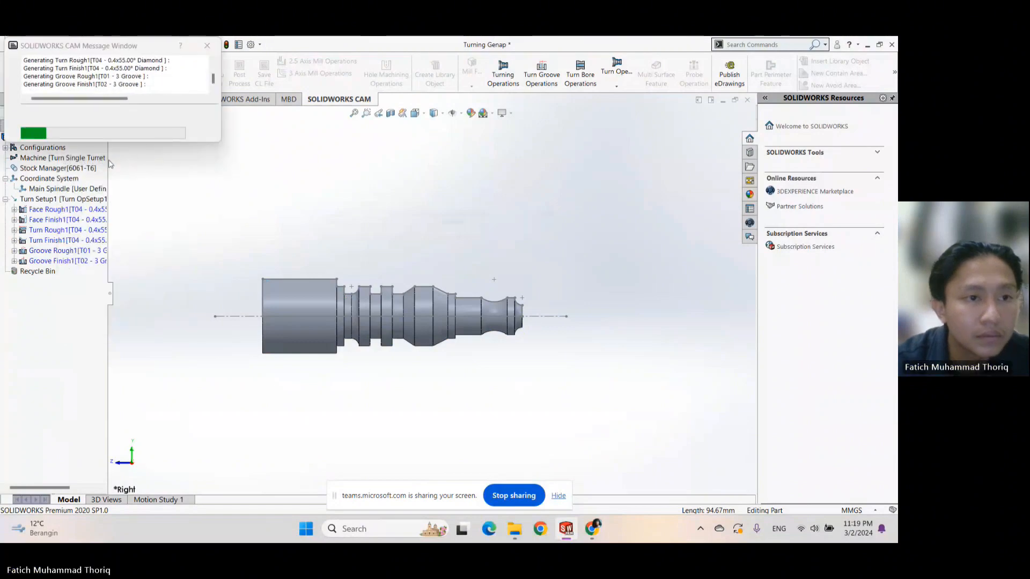
Preview the toolpaths of individual face, turn and groove operations and run the toolpath simulation for the whole part
left_click(65, 220)
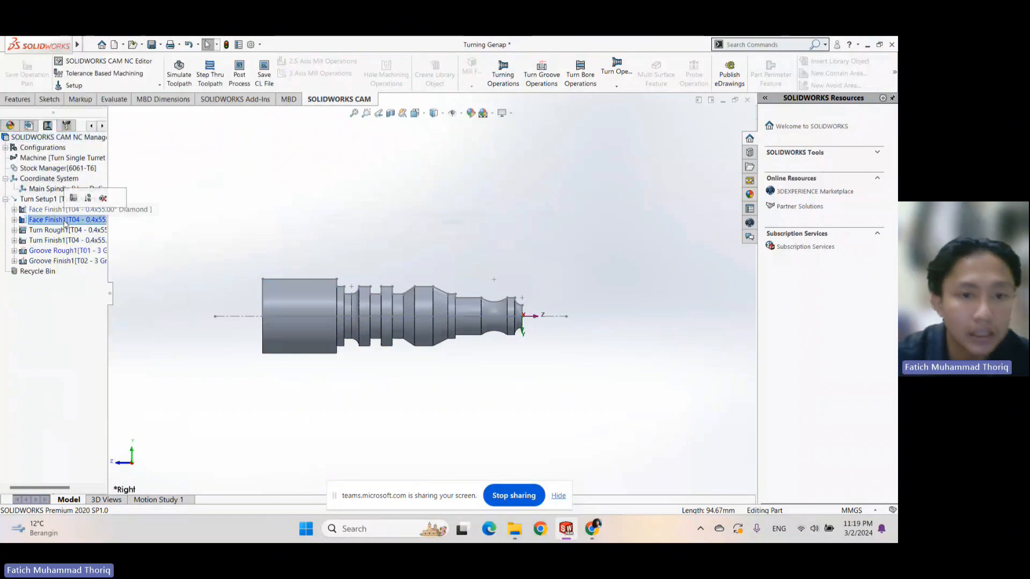
left_click(67, 261)
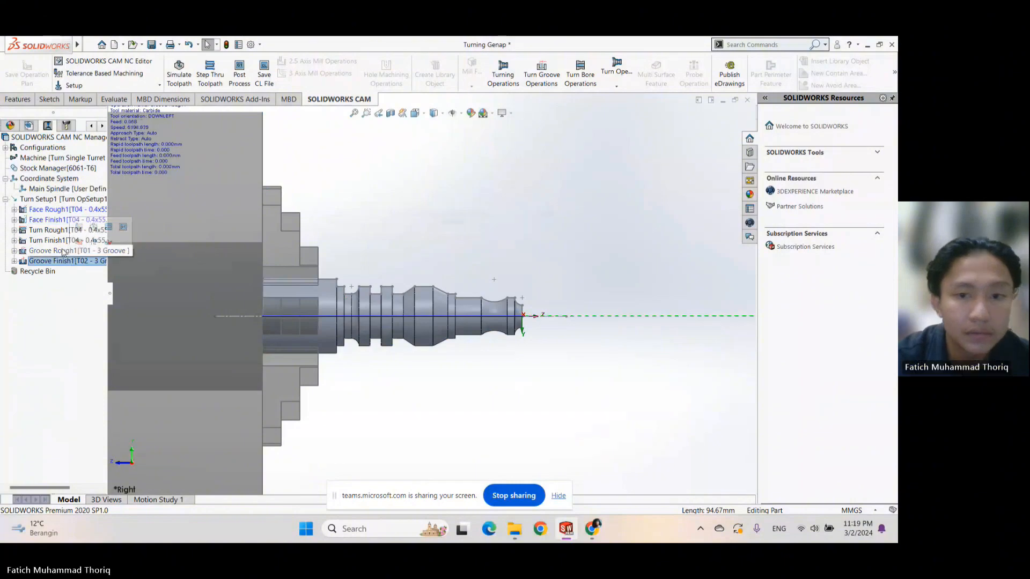
left_click(51, 230)
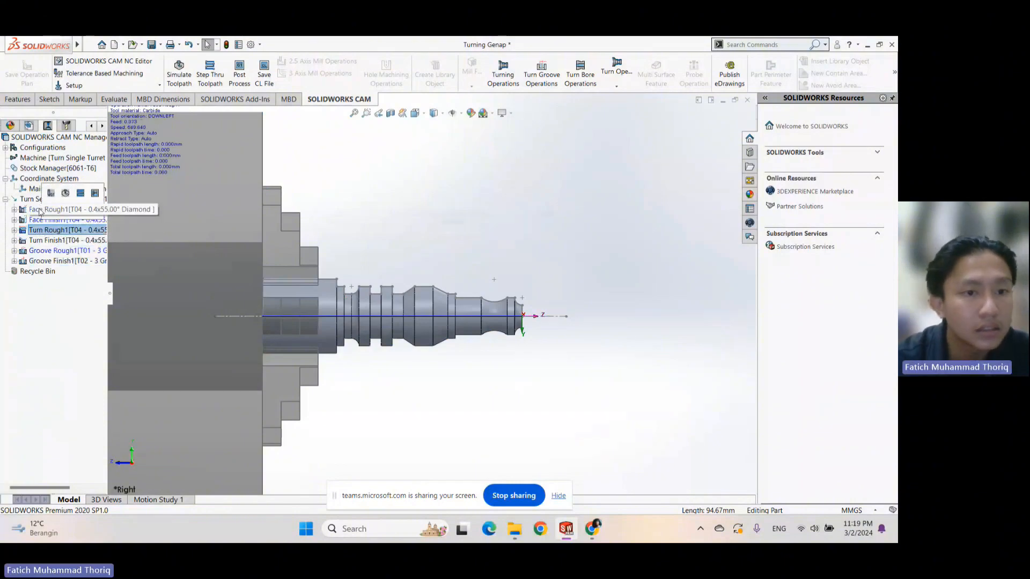
left_click(39, 210)
left_click(60, 138)
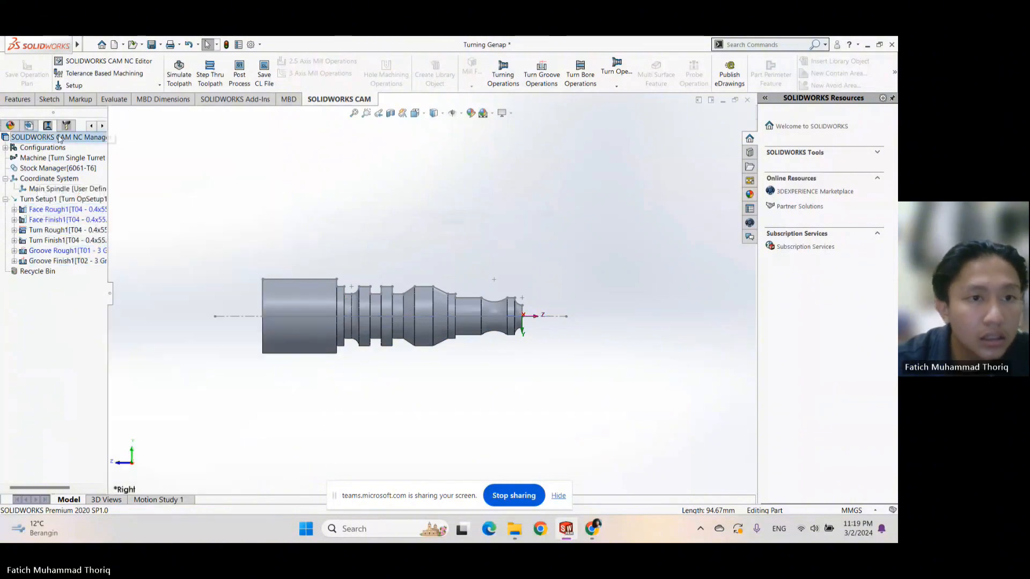
left_click(173, 76)
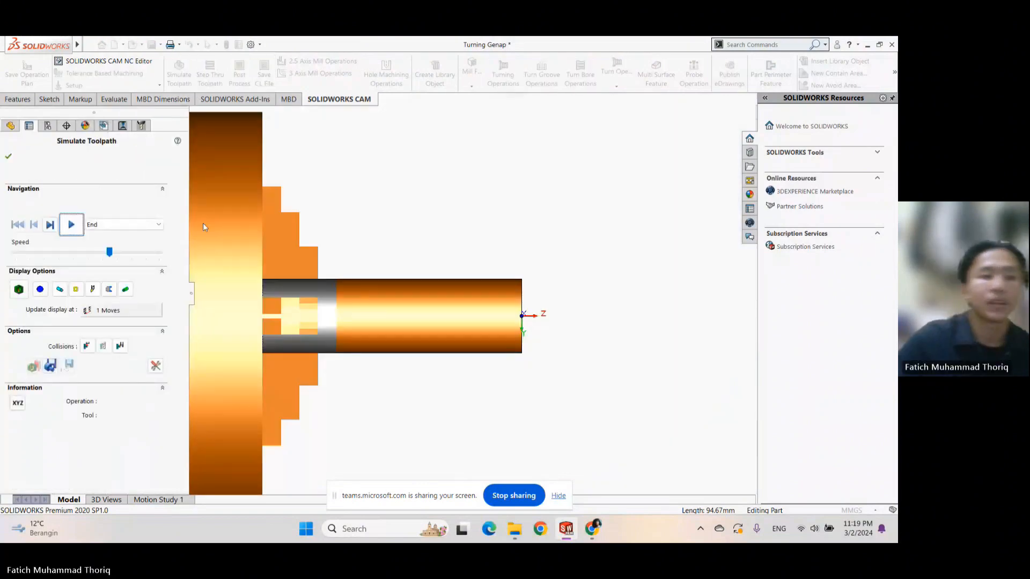
left_click(79, 233)
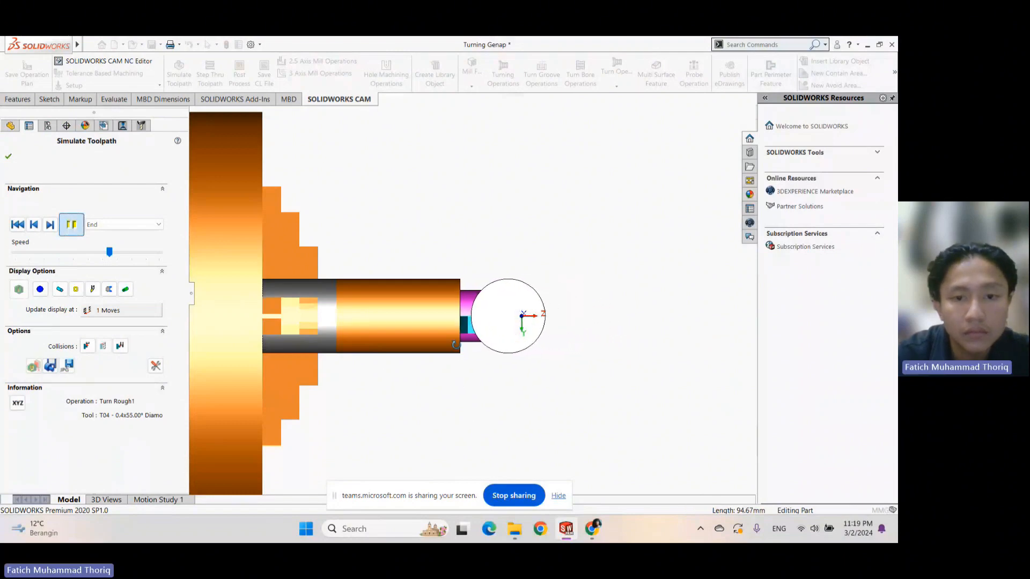
Examine the running toolpath simulation of the shaft from several angles, raise the simulation speed to play it through, and close it
middle_click_drag(464, 404, 522, 357)
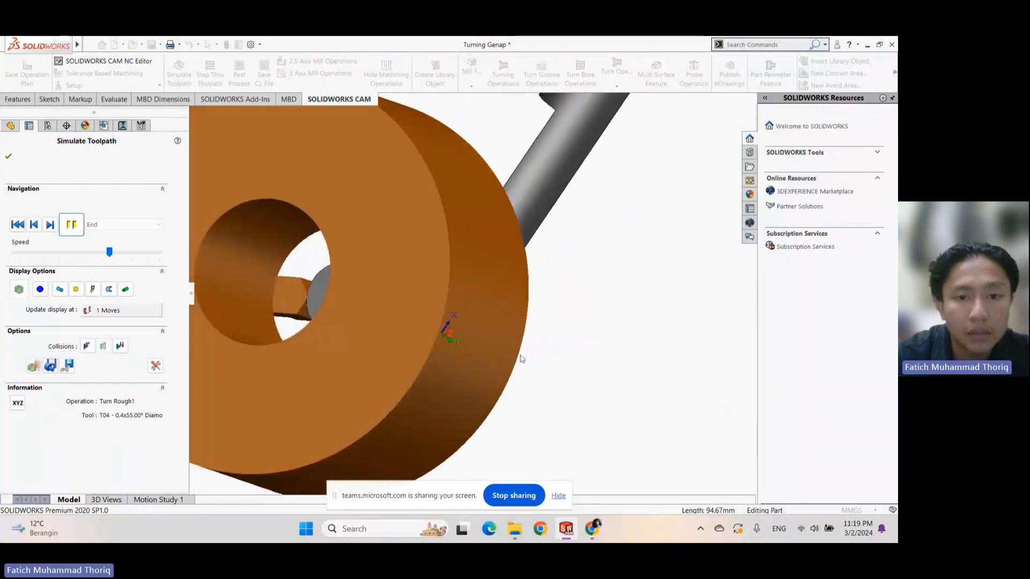
middle_click_drag(406, 298, 598, 267)
middle_click_drag(351, 294, 371, 311)
scroll(372, 311, "down", 3)
scroll(371, 310, "up", 1)
scroll(372, 309, "up", 1)
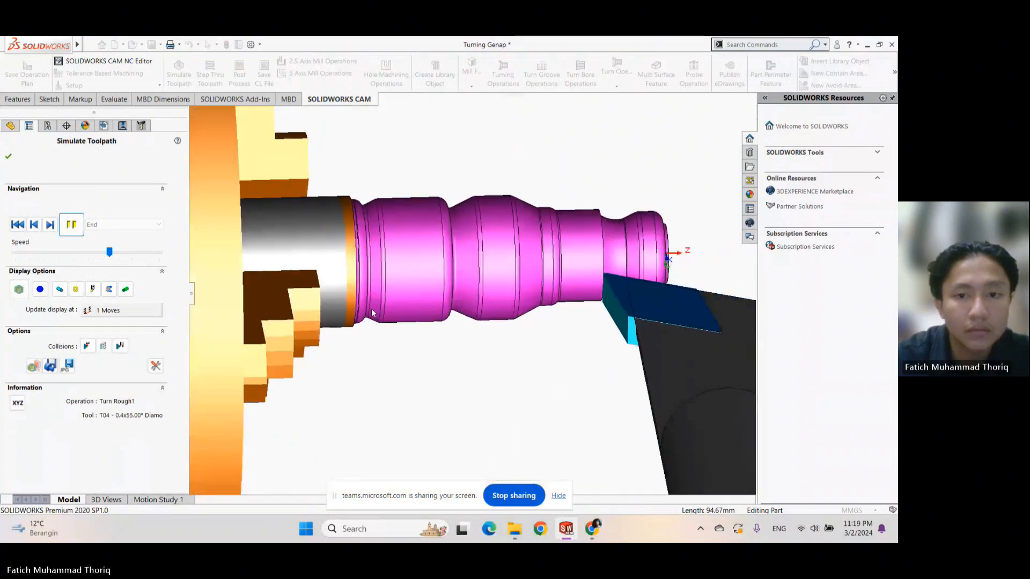
scroll(372, 337, "up", 1)
mouse_move(423, 391)
middle_mouse_down()
mouse_move(438, 438)
mouse_move(422, 182)
mouse_move(417, 244)
mouse_move(408, 221)
middle_mouse_up()
mouse_move(548, 341)
middle_mouse_down()
mouse_move(556, 322)
mouse_move(556, 345)
middle_mouse_up()
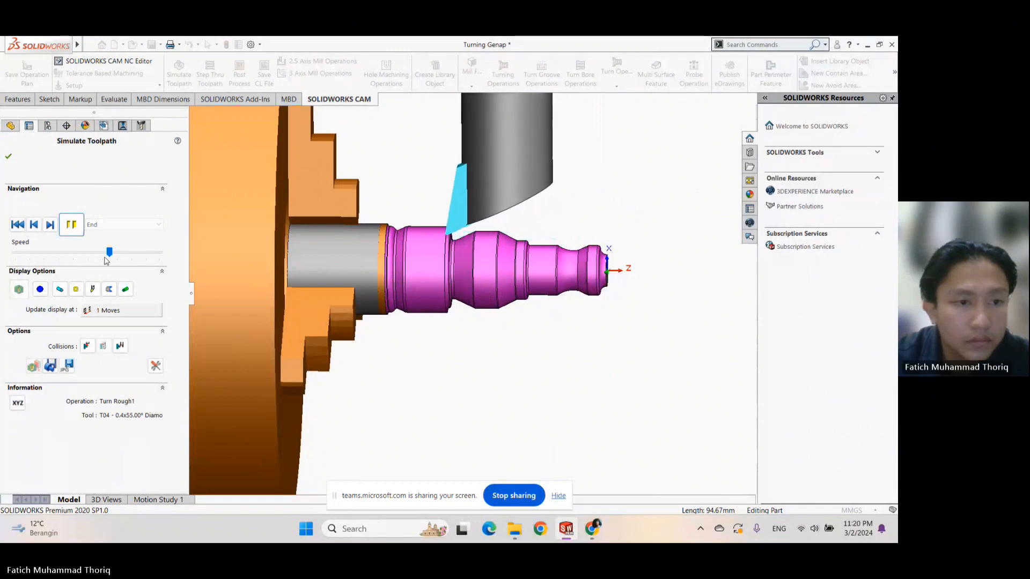
left_click_drag(110, 252, 150, 252)
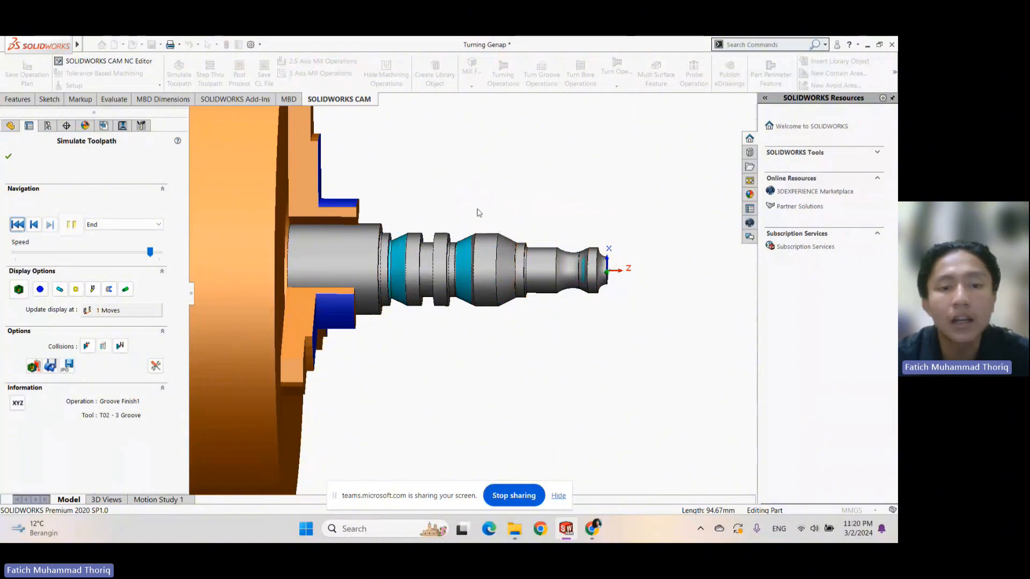
left_click(7, 157)
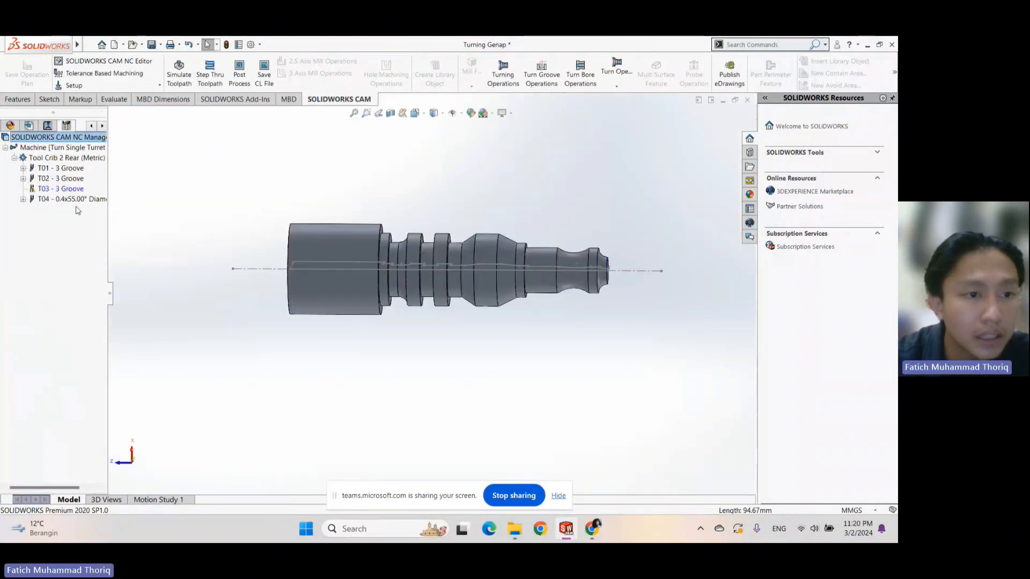
Edit the definition of tool T02 - 3 Groove and set its holder orientation to Down left
left_click(74, 179)
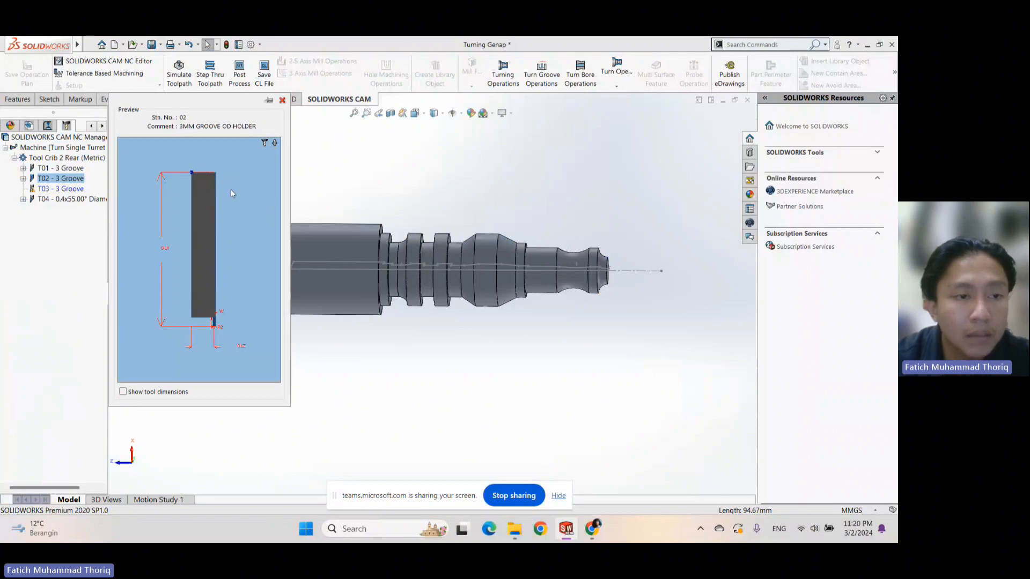
right_click(66, 184)
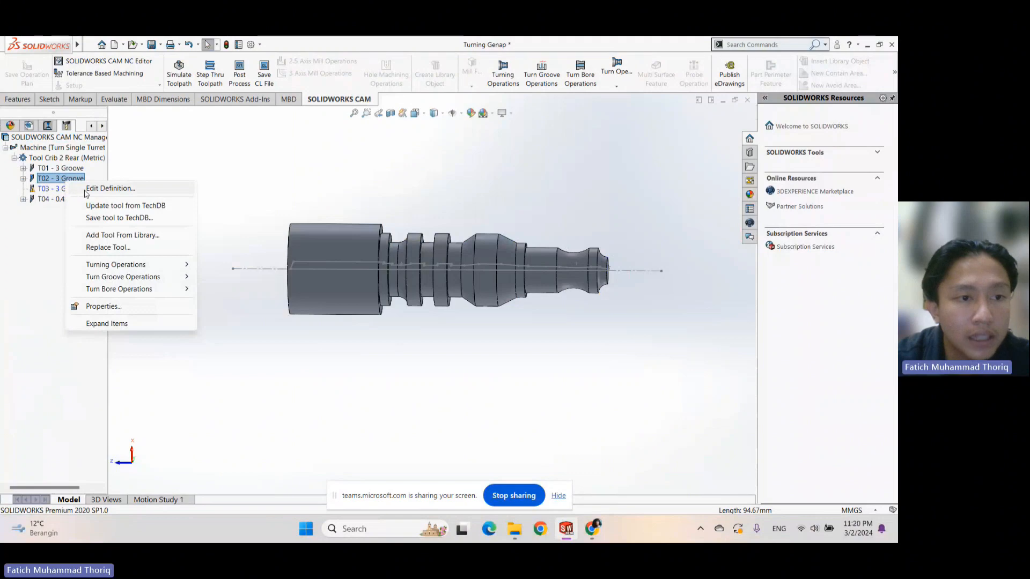
left_click(97, 189)
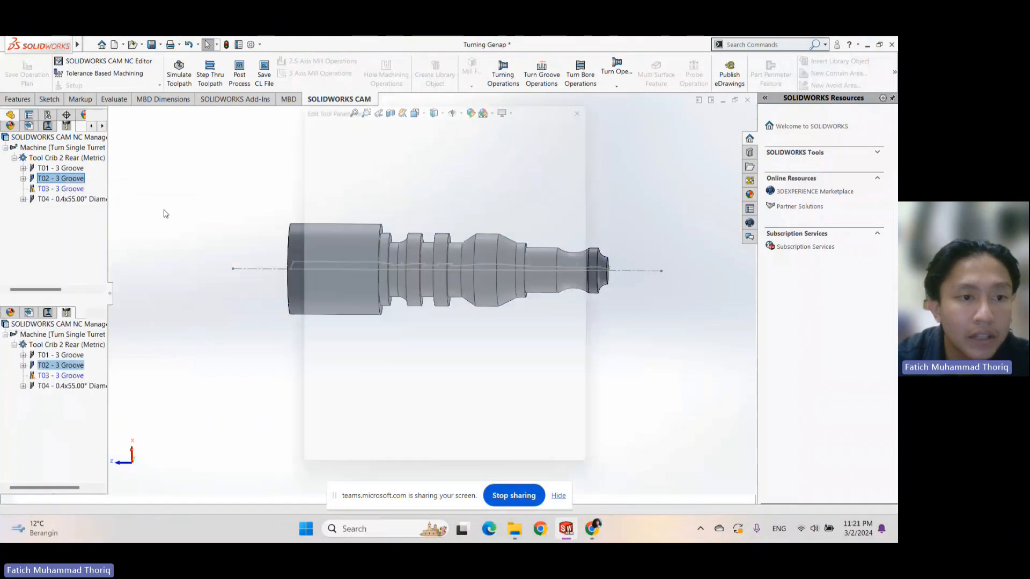
left_click(351, 114)
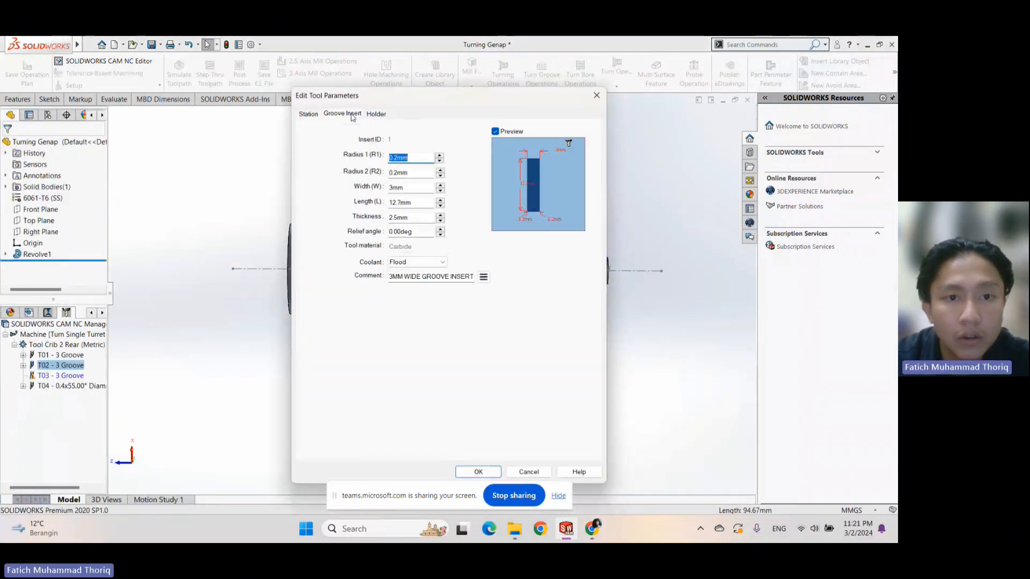
left_click(374, 113)
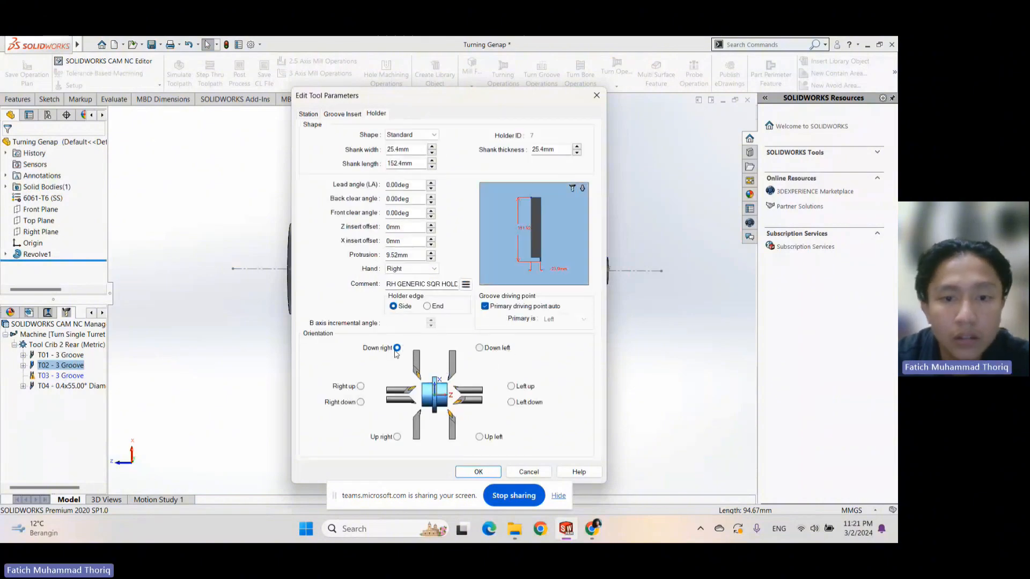
left_click(483, 348)
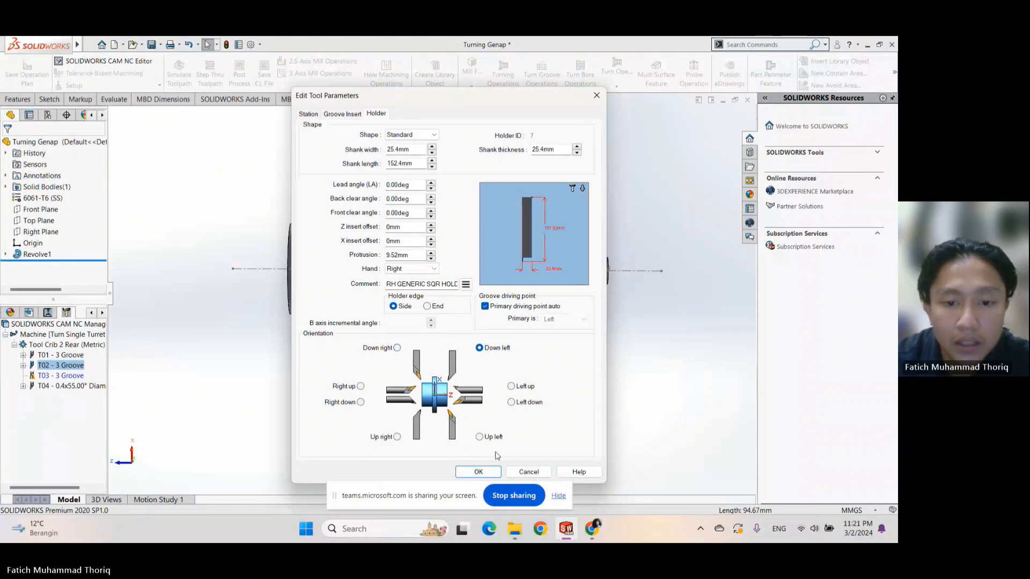
left_click(485, 470)
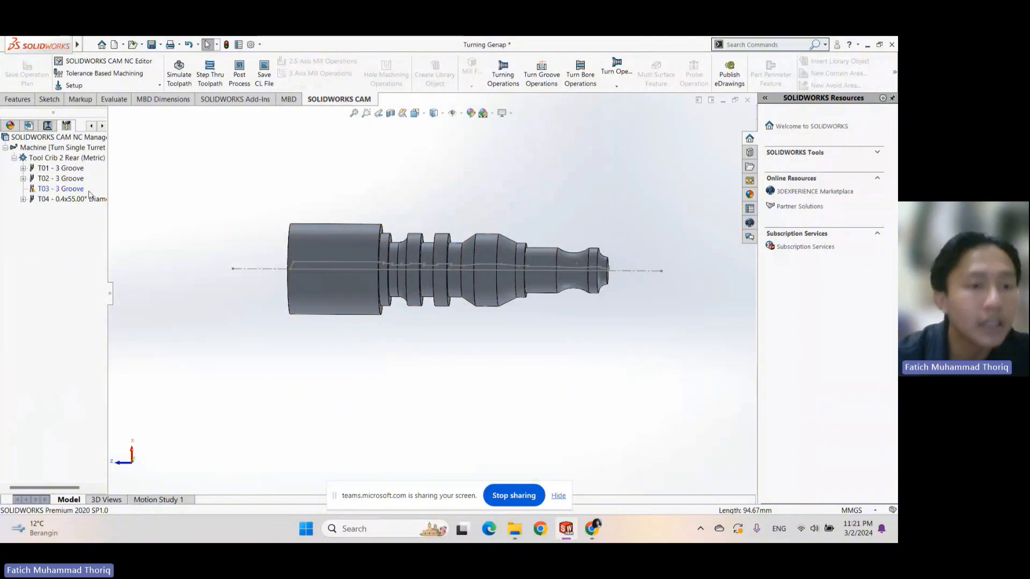
Edit the definition of the T04 diamond tool and set its insert's included angle to 20 degrees
right_click(34, 203)
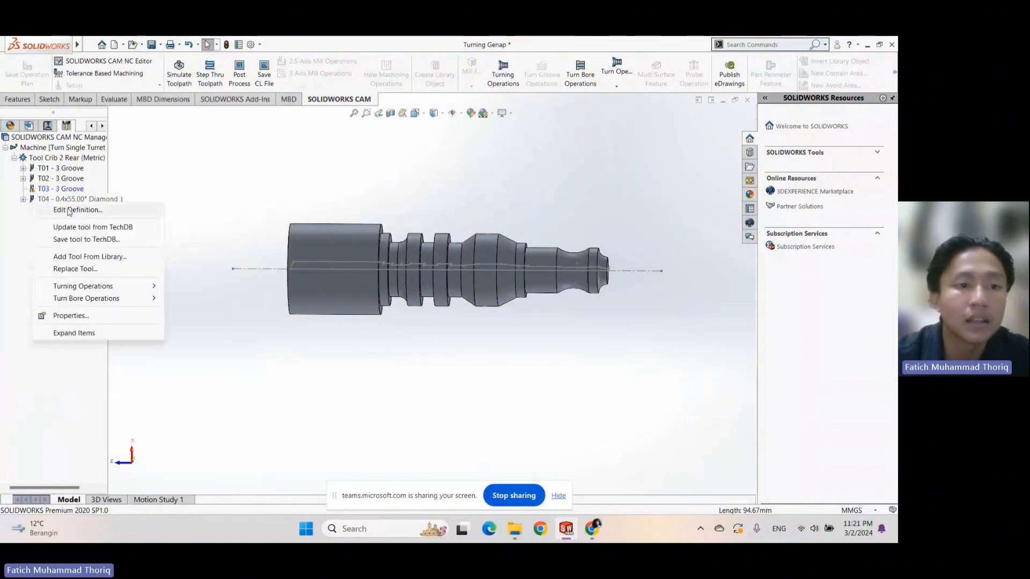
left_click(69, 211)
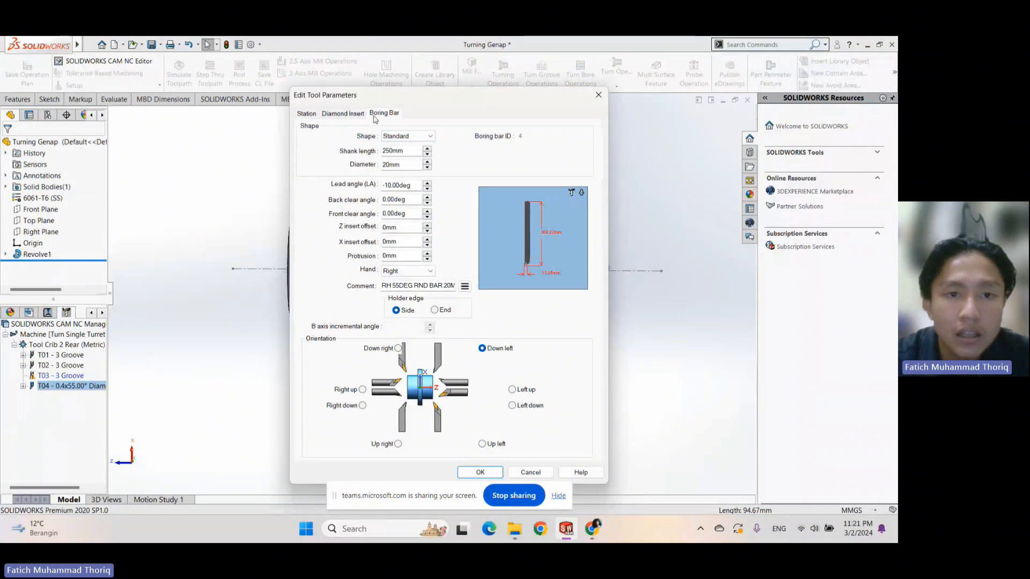
left_click(359, 113)
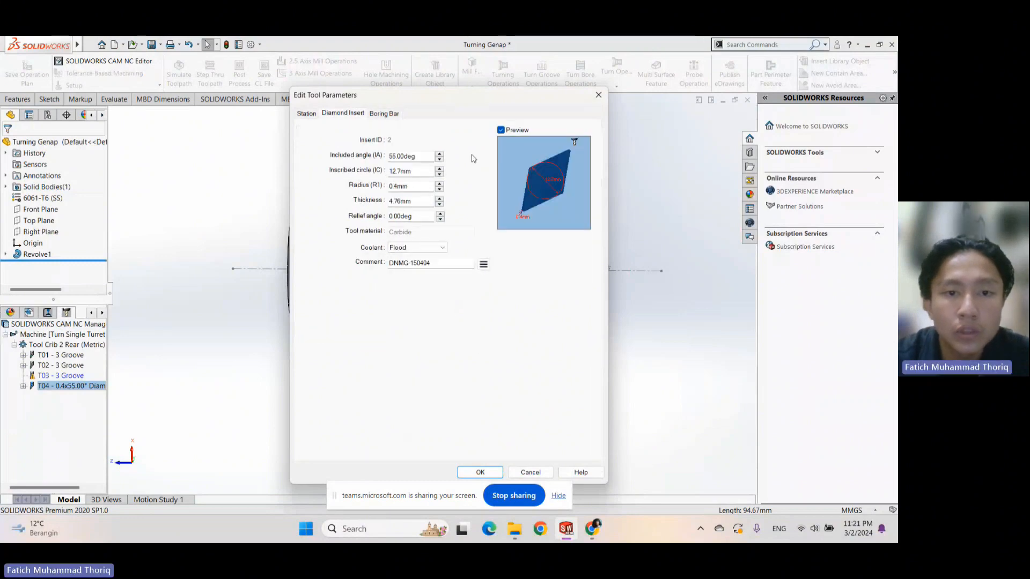
left_click(439, 160)
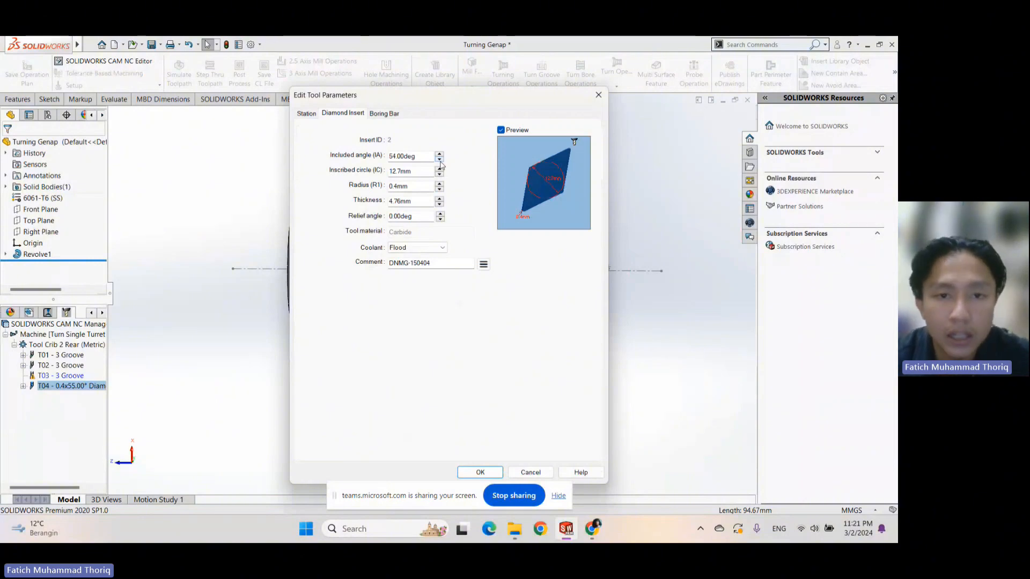
left_click(440, 160)
left_click(440, 160)
left_click(440, 160)
left_click(440, 160)
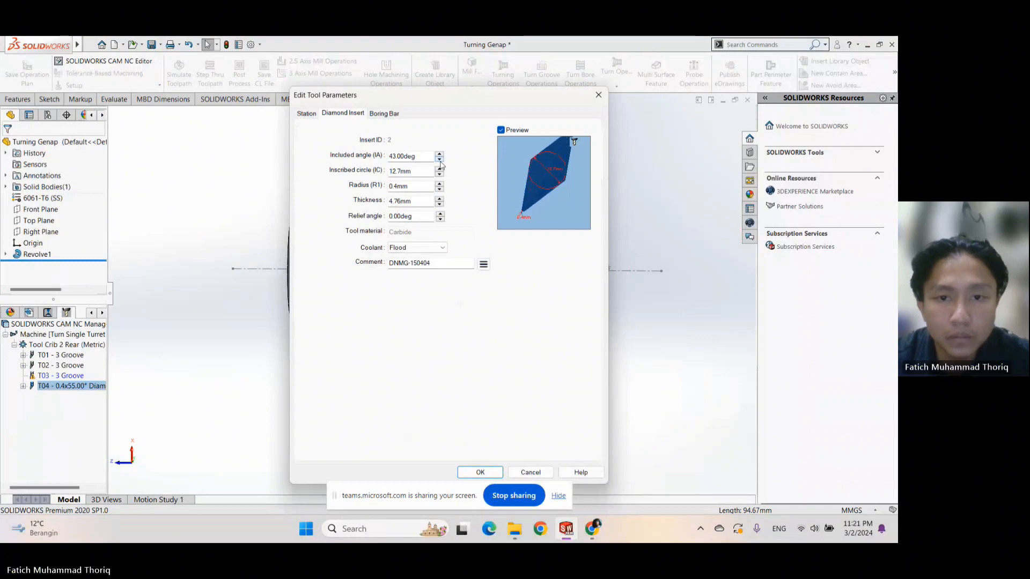
left_click(440, 160)
left_click(439, 160)
left_click(440, 160)
left_click(440, 160)
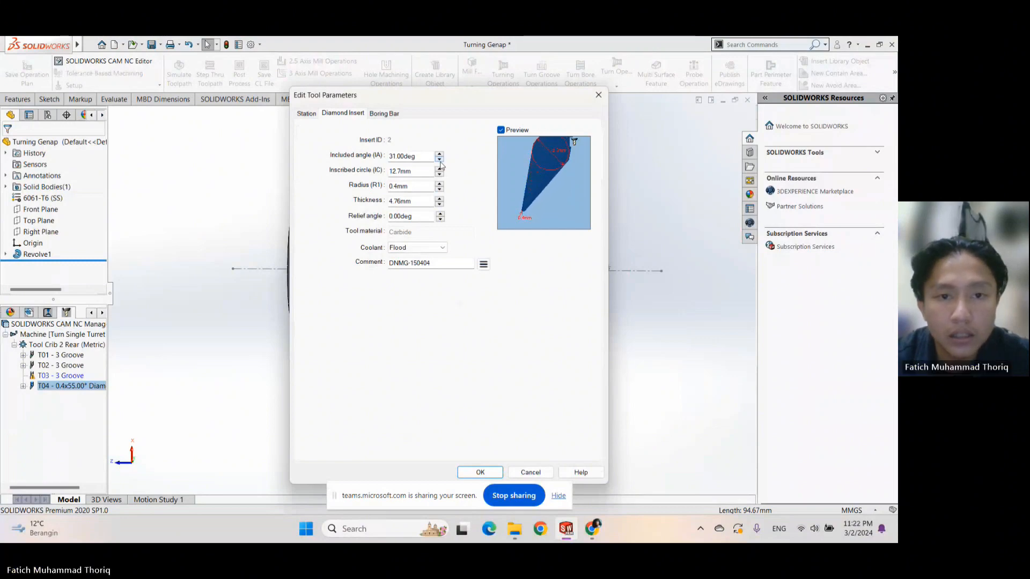
left_click(440, 160)
left_click(440, 160)
left_click(440, 160)
left_click(439, 159)
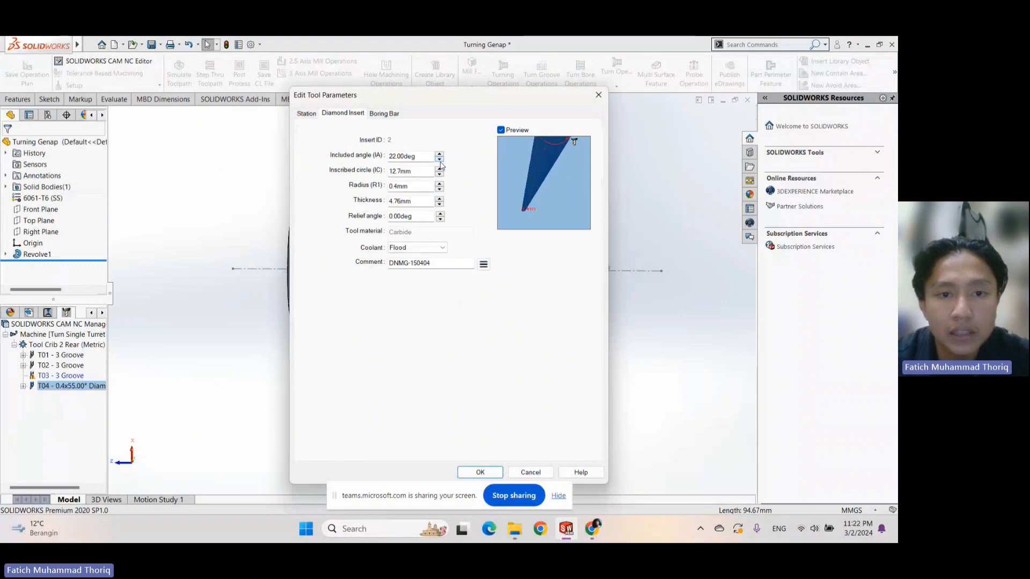
left_click(440, 160)
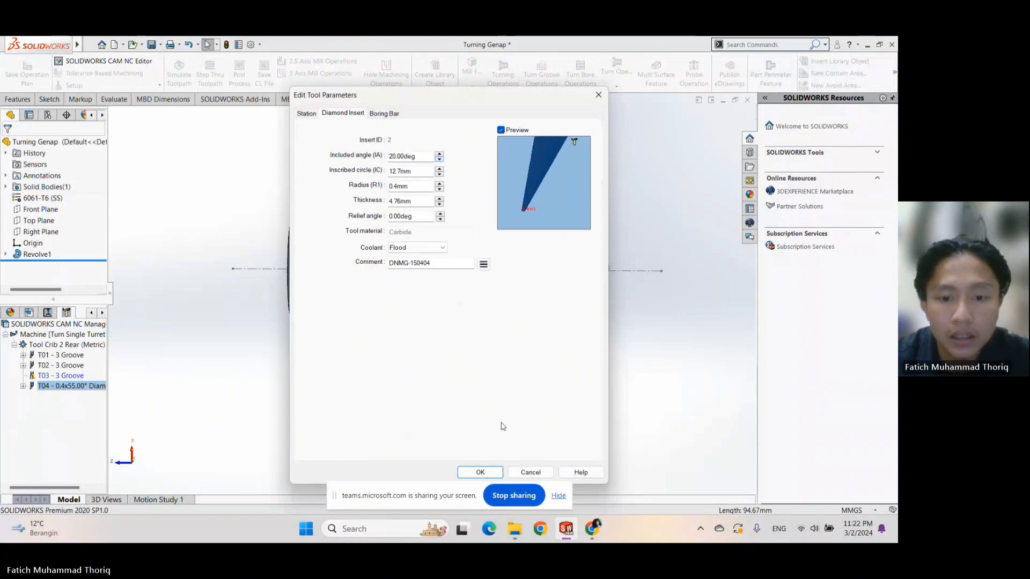
left_click(479, 472)
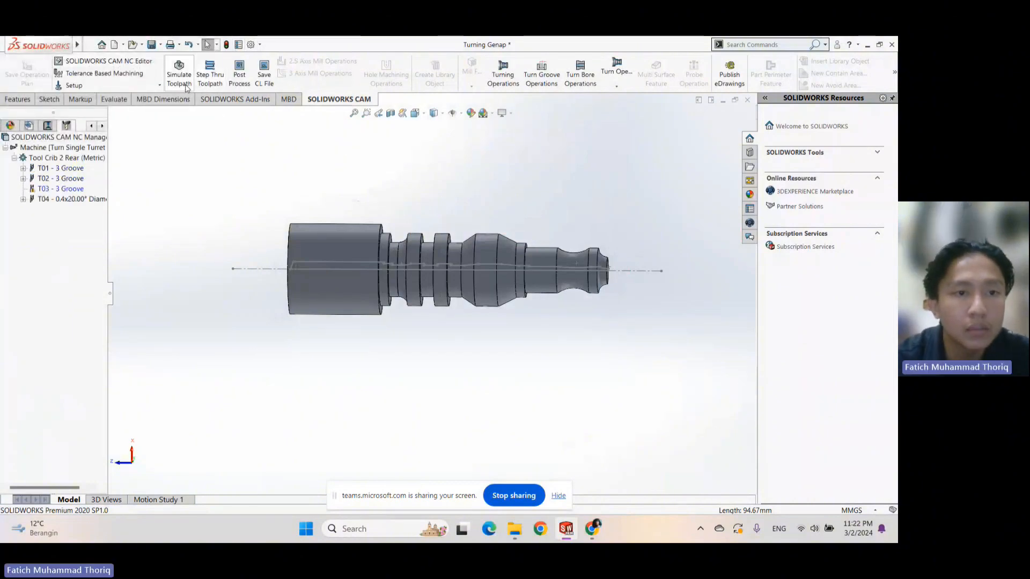
Rerun the toolpath simulation with the modified tools, inspect the machined shaft, and close the simulation
left_click(186, 86)
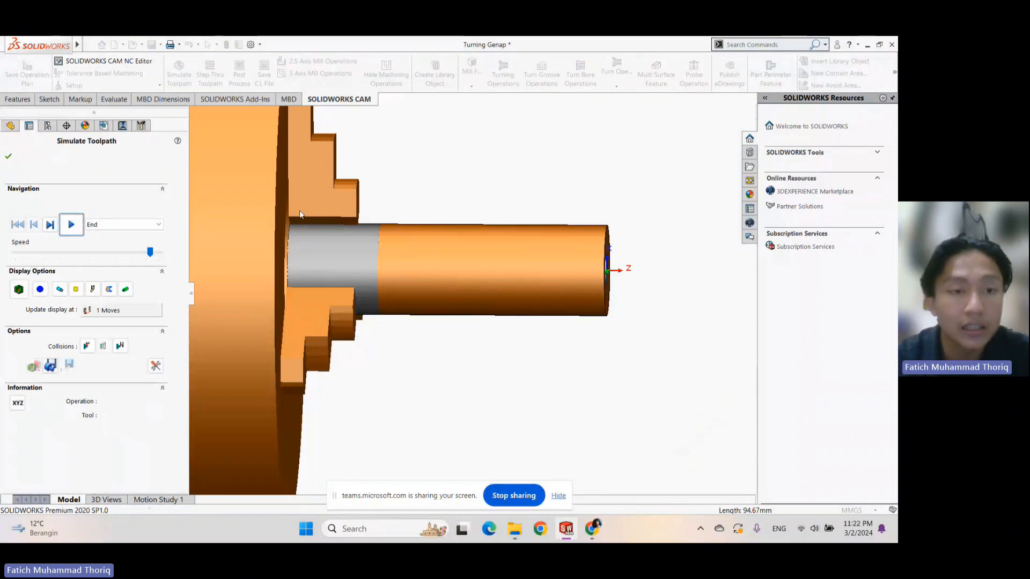
left_click(8, 156)
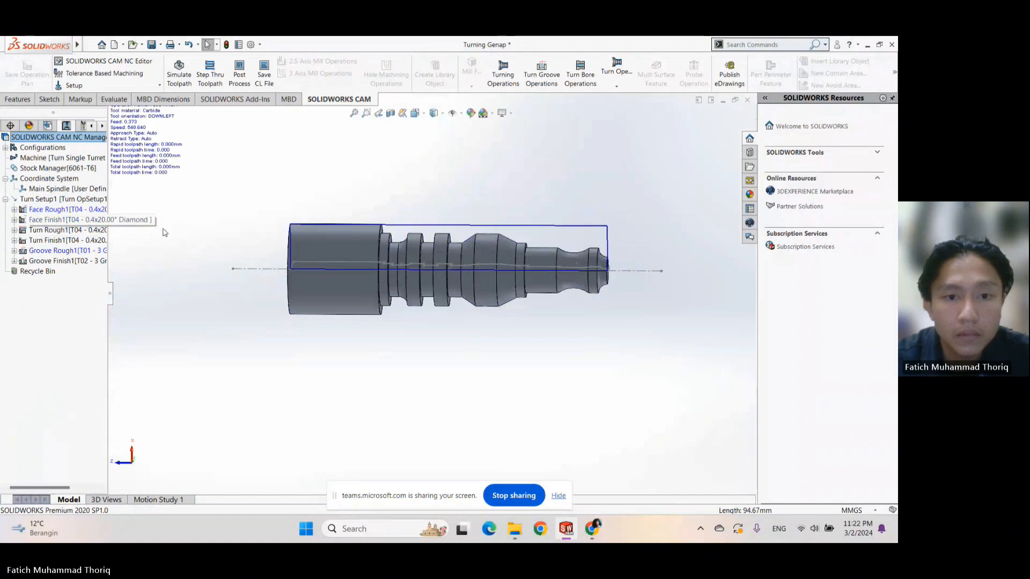
left_click(187, 77)
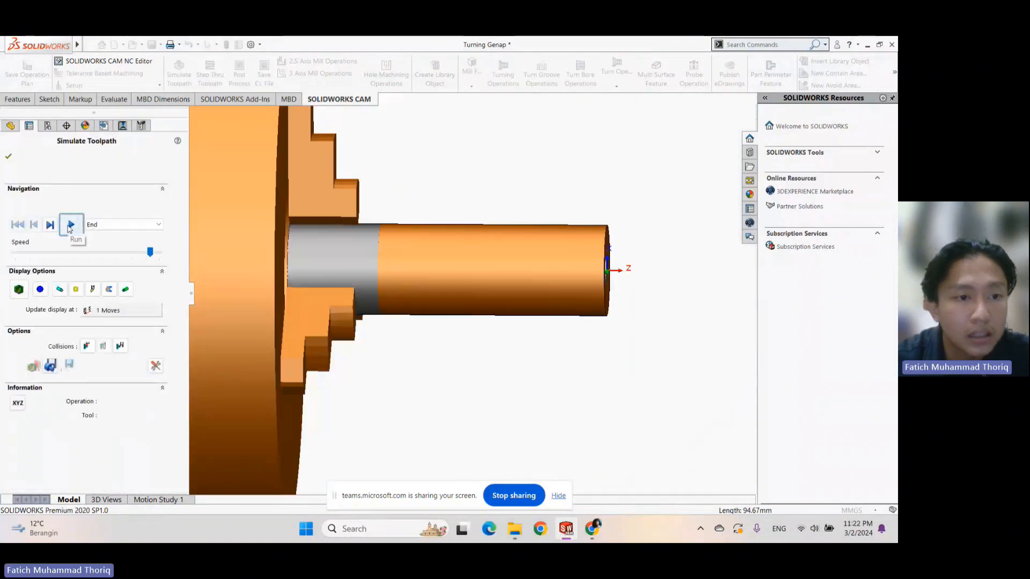
left_click(70, 226)
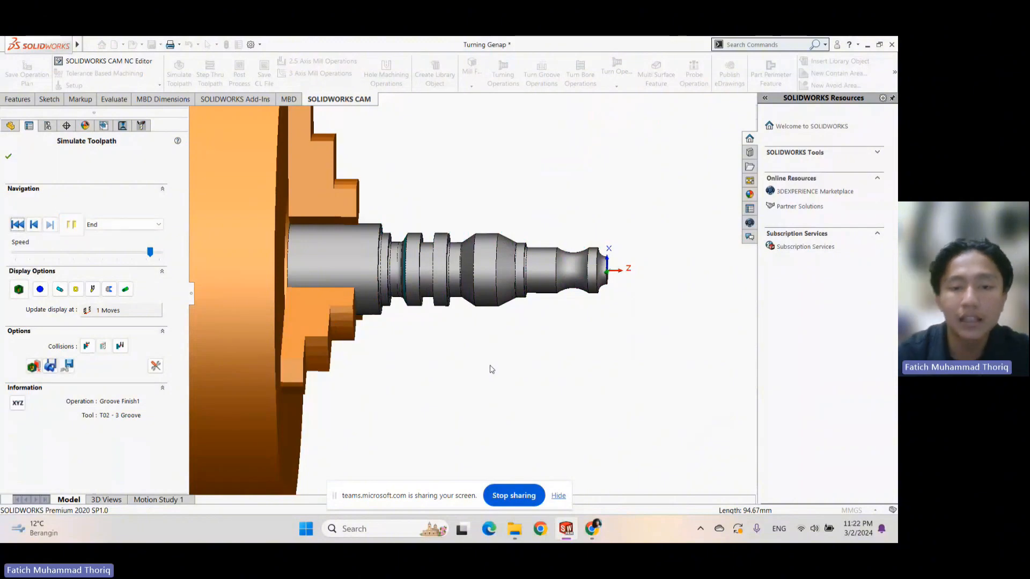
scroll(434, 282, "up", 3)
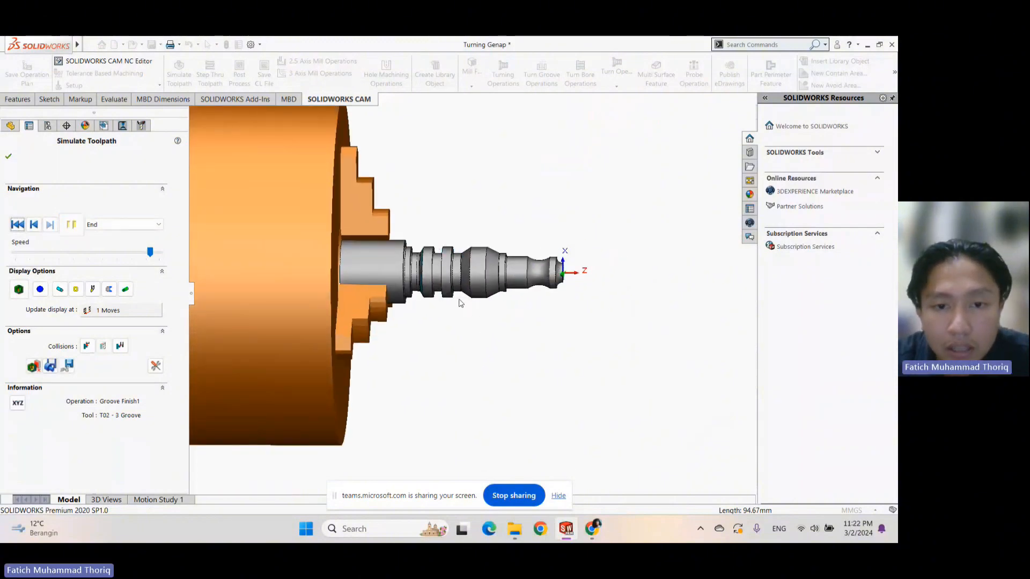
scroll(460, 304, "down", 2)
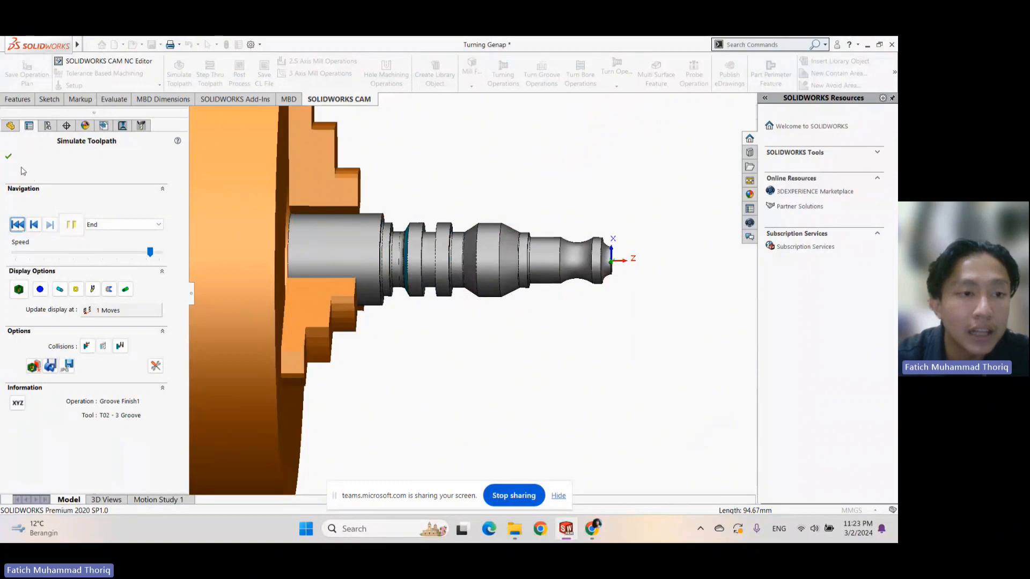
left_click(8, 157)
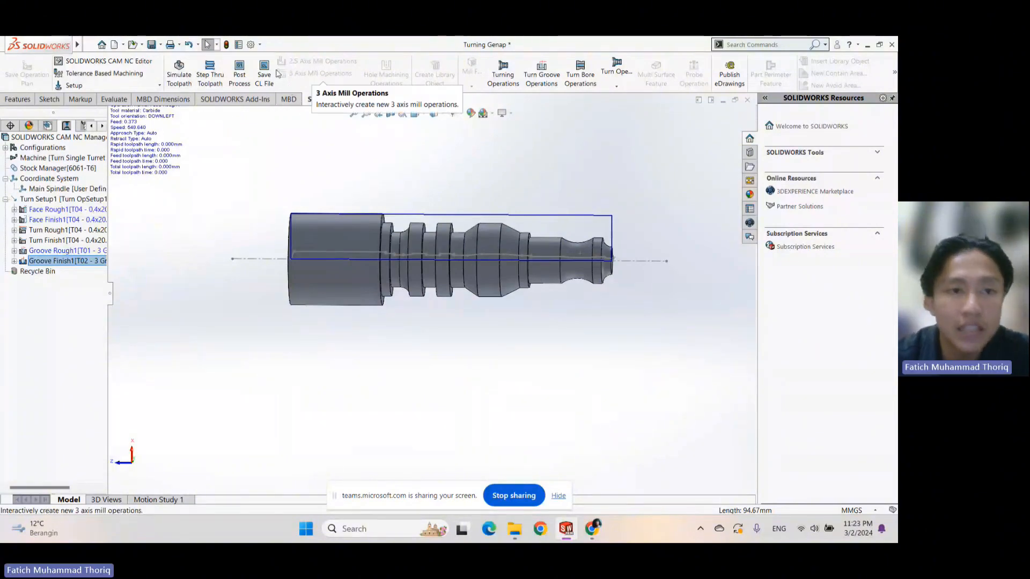
Post-process the turning operations and save the output file as G code Turning 2A in T2Axis-Tutorial (*.txt) format
left_click(239, 70)
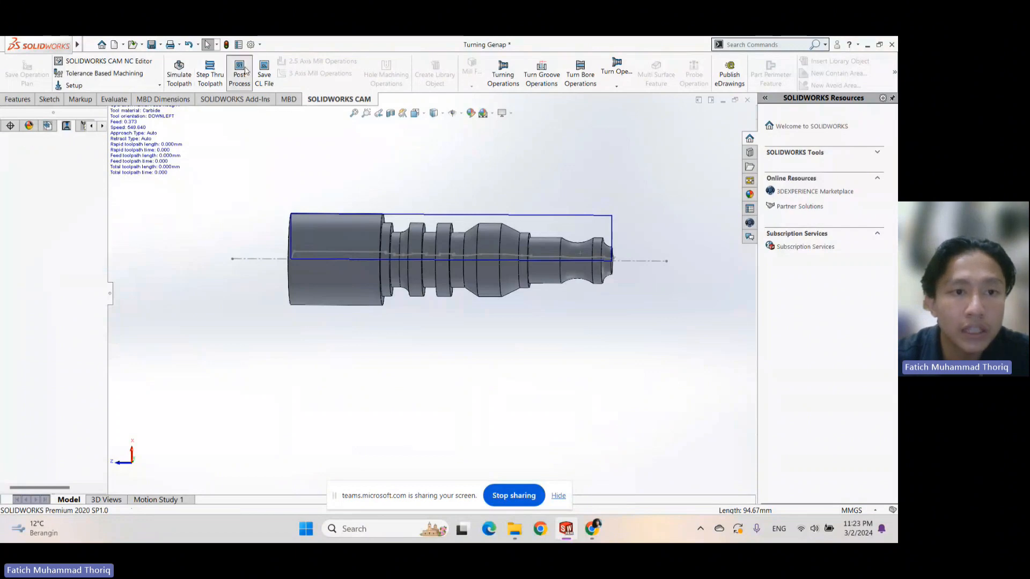
left_click(404, 336)
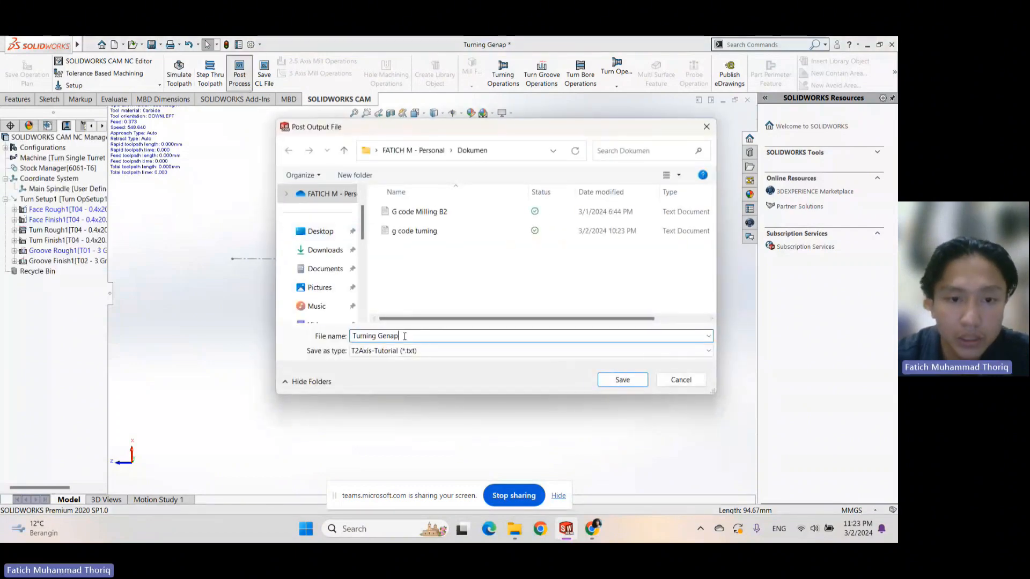
key("BackSpace")
key("BackSpace")
key("BackSpace")
key("BackSpace")
key("BackSpace")
key("BackSpace")
key("BackSpace")
key("BackSpace")
key("BackSpace")
key("BackSpace")
key("BackSpace")
key("BackSpace")
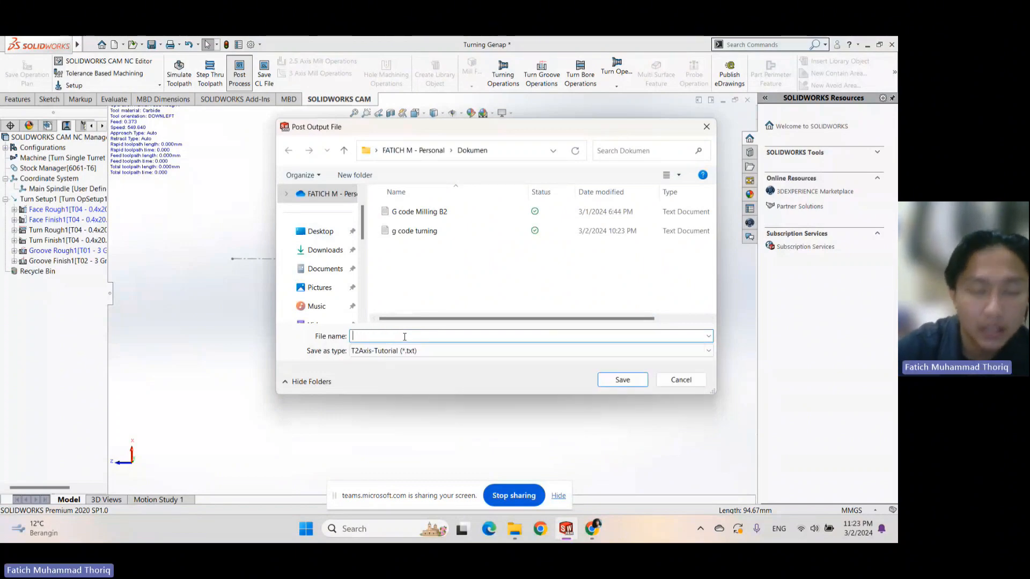
type("g")
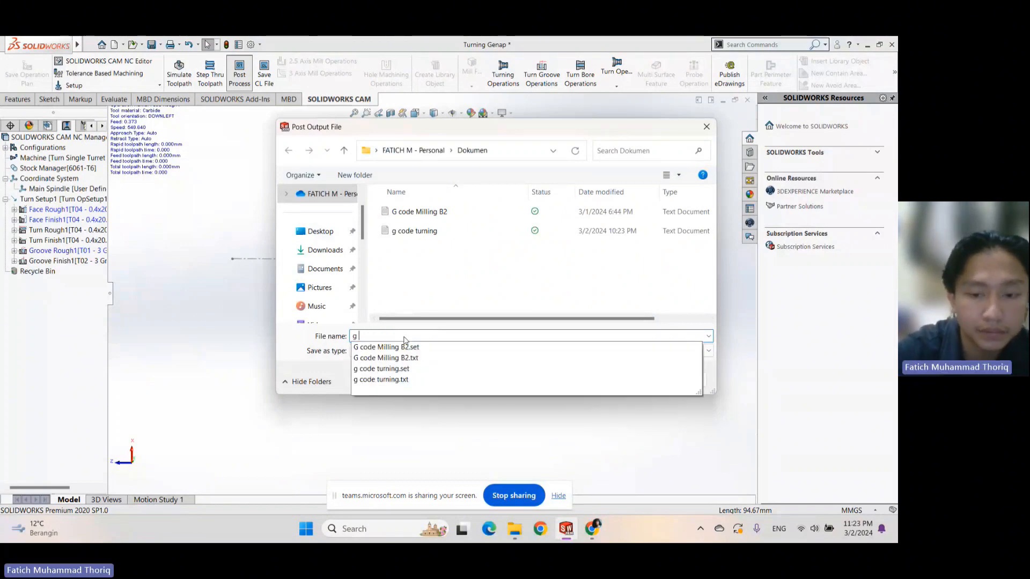
key("BackSpace")
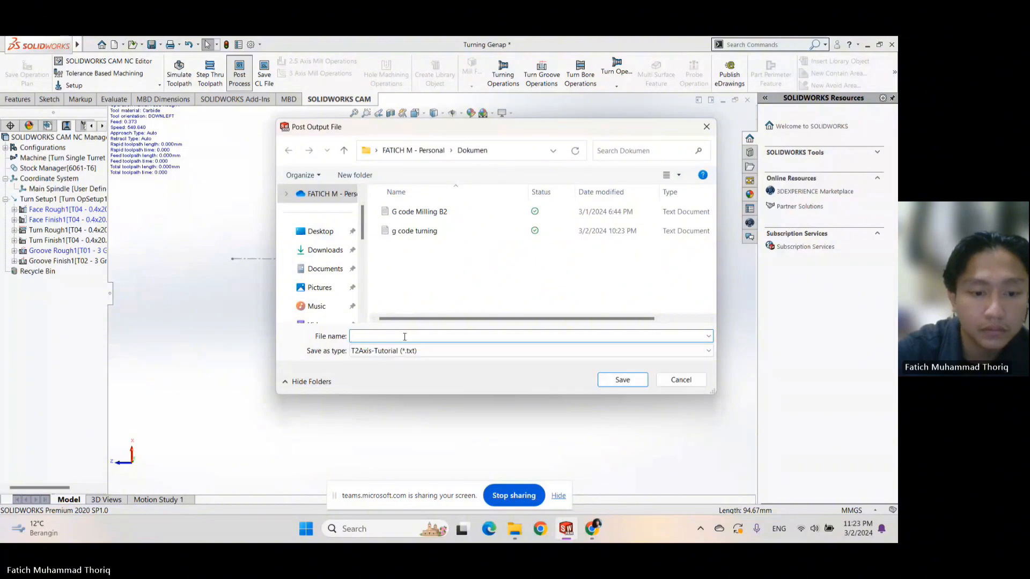
type("G co")
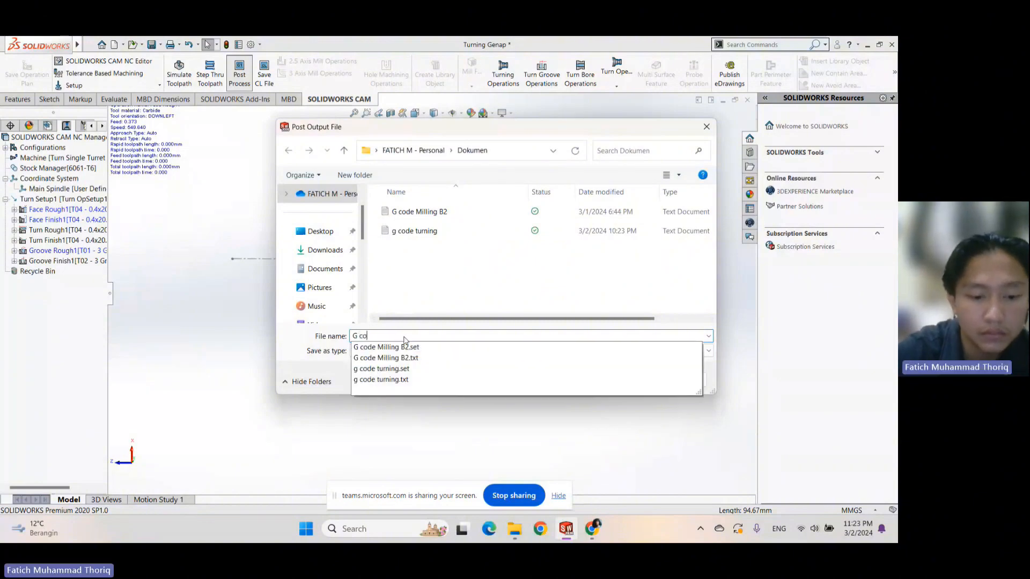
type("de T")
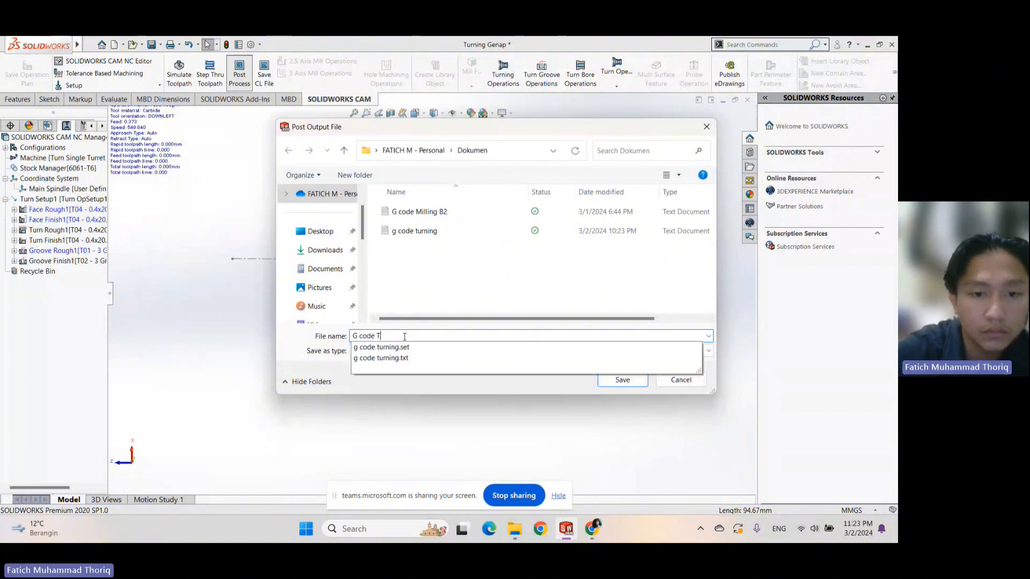
type("urning 2A")
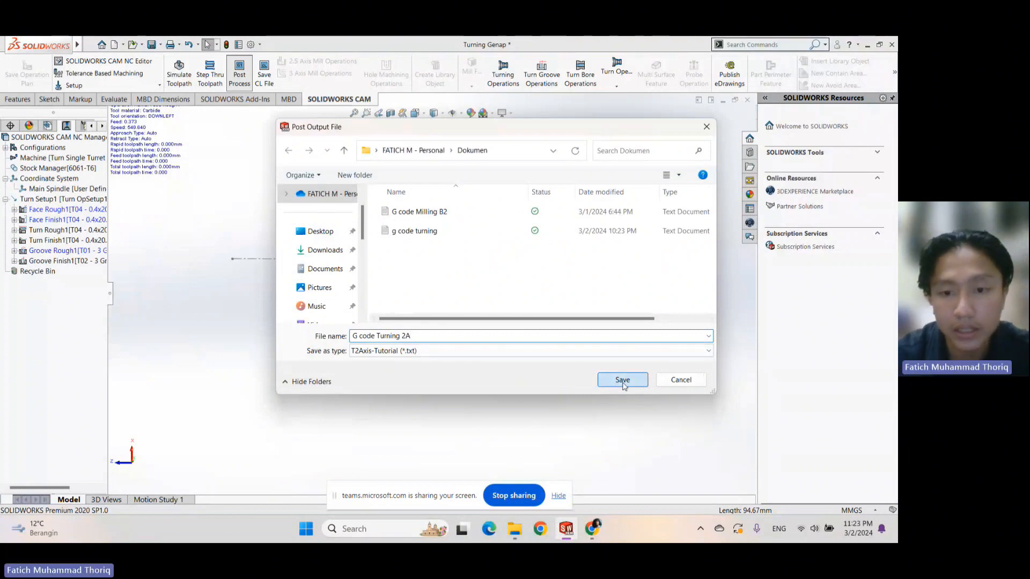
left_click(623, 382)
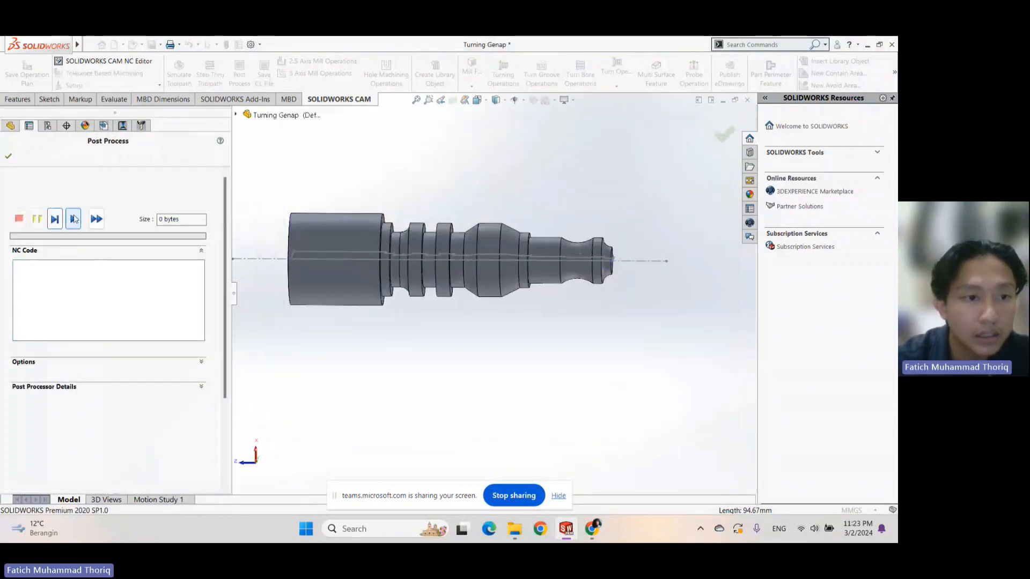
Generate the full NC code and finish post-processing with the G-code file set to open in SOLIDWORKS CAM NC Editor
left_click(73, 219)
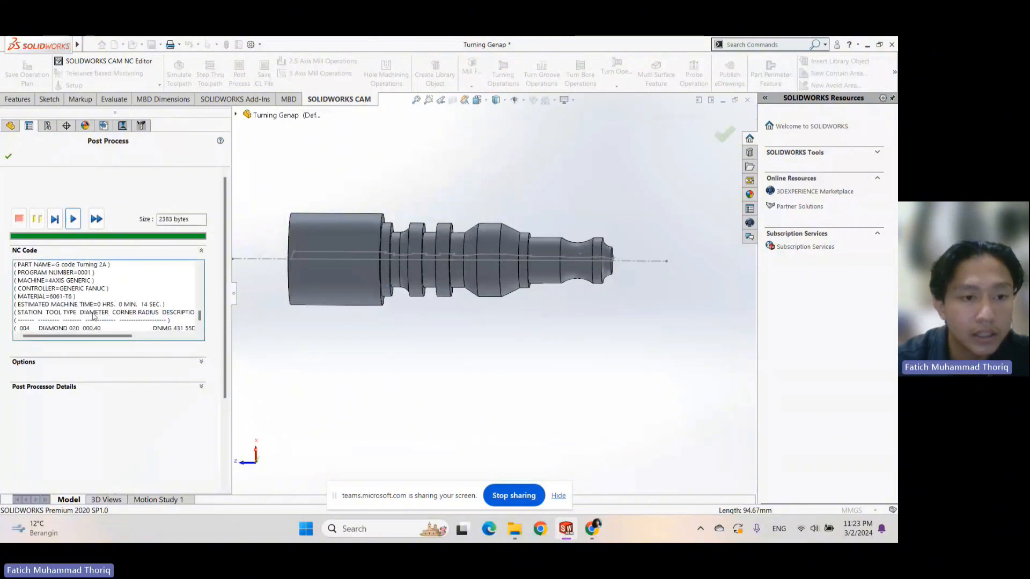
left_click(203, 363)
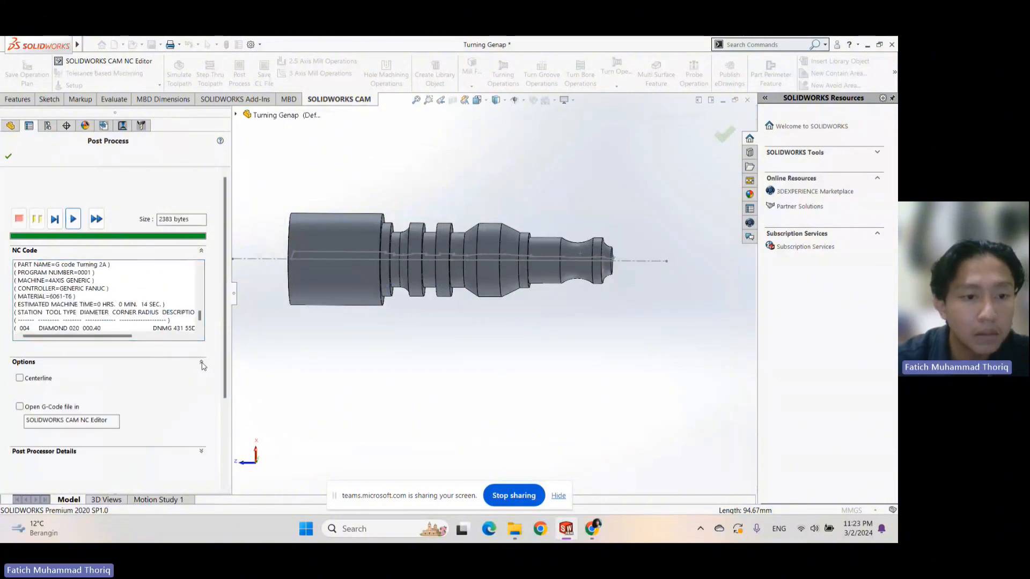
left_click(20, 408)
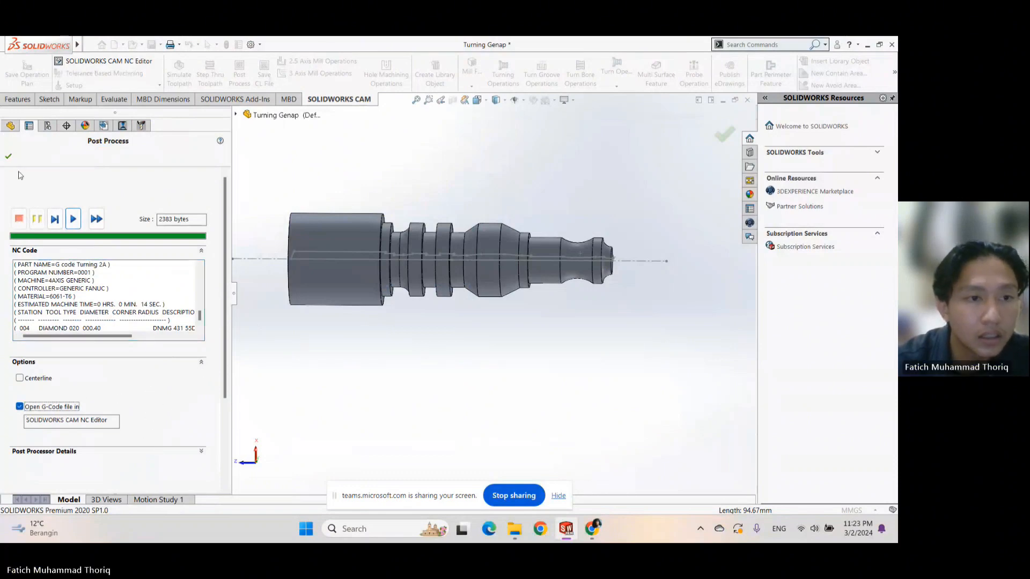
left_click(9, 157)
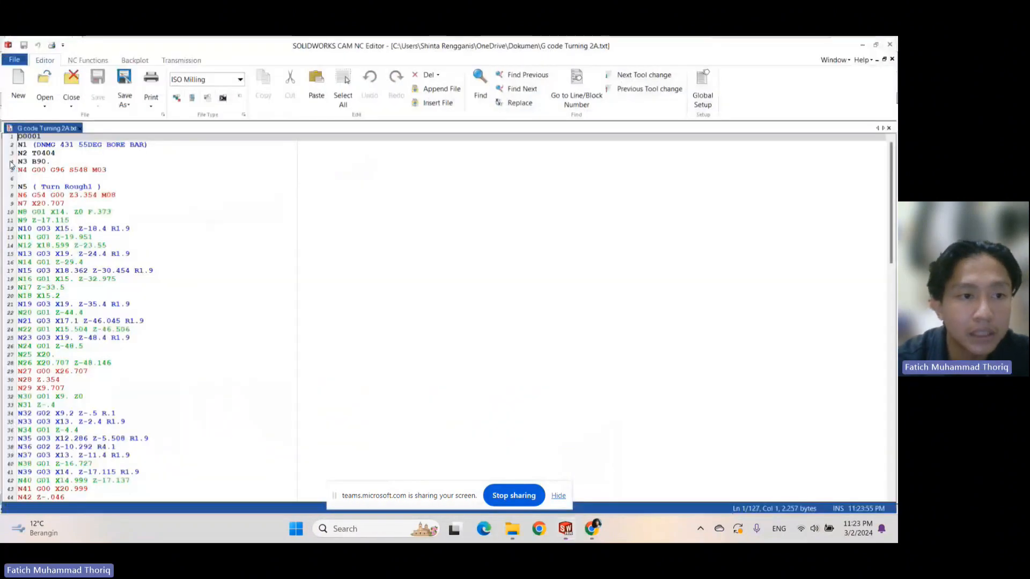
Review the G code Turning 2A program in the NC Editor from start to end
scroll(80, 203, "down", 20)
scroll(80, 203, "down", 3)
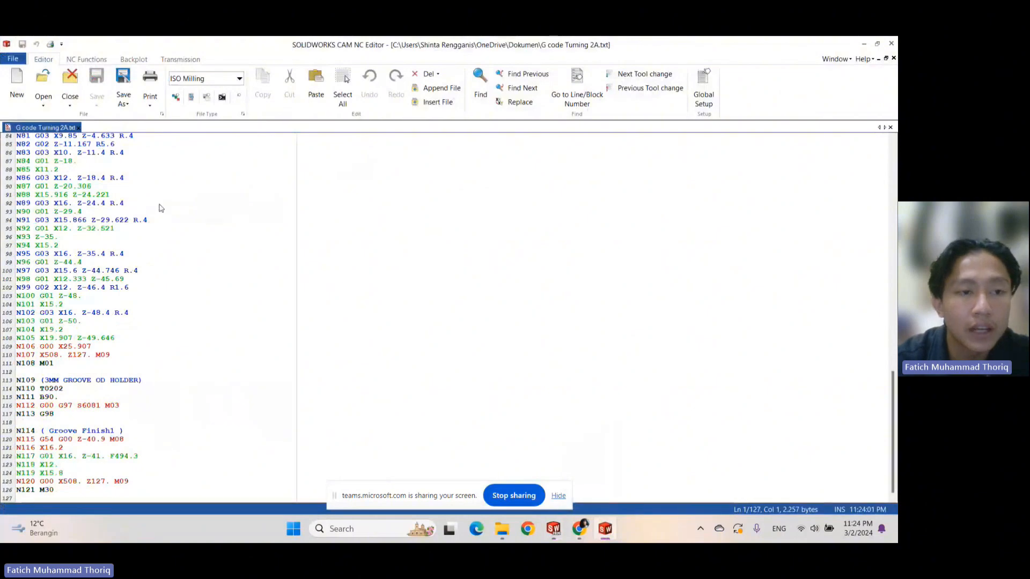
scroll(154, 252, "up", 13)
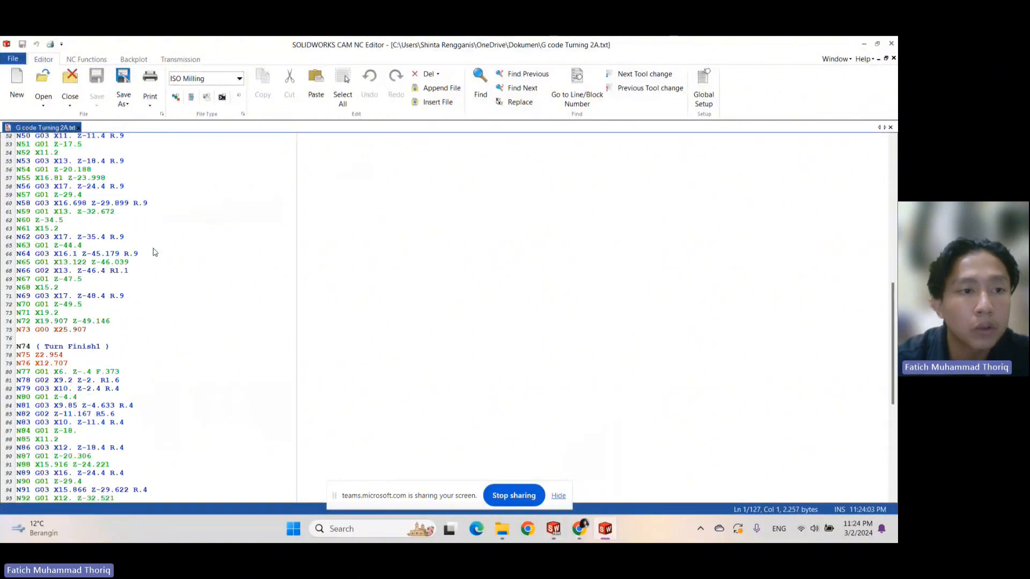
scroll(153, 251, "up", 14)
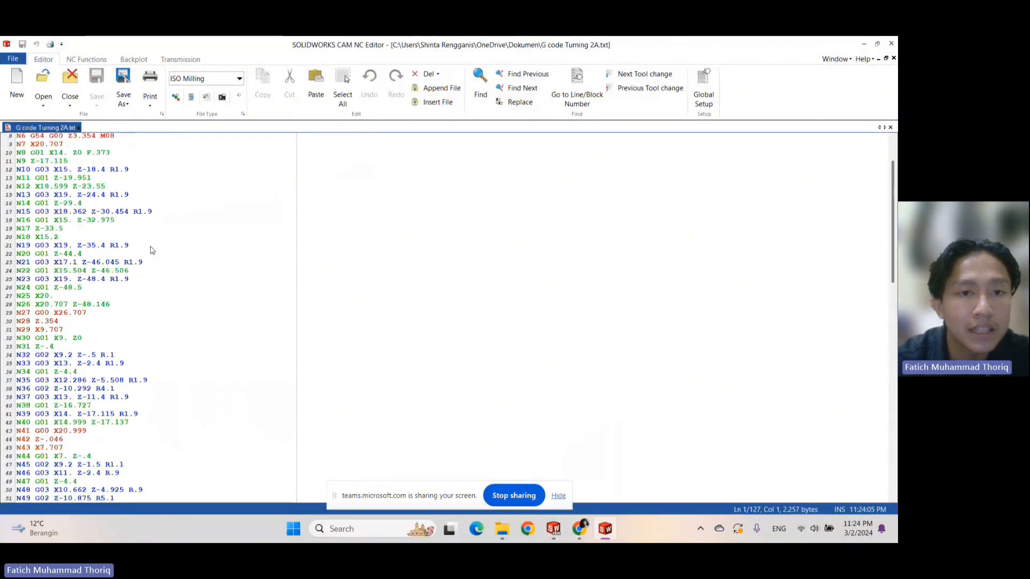
scroll(92, 250, "down", 20)
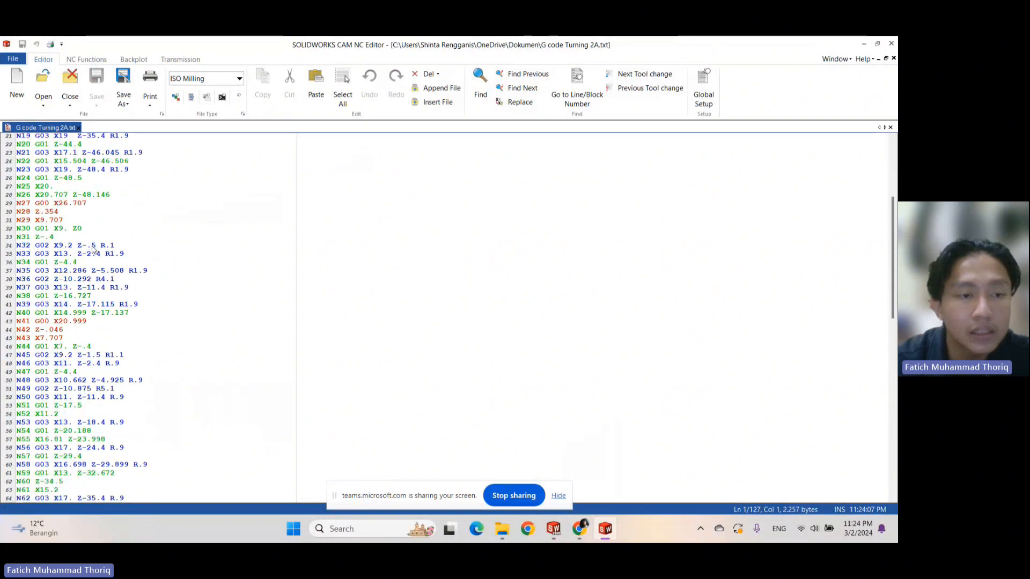
scroll(90, 256, "down", 1)
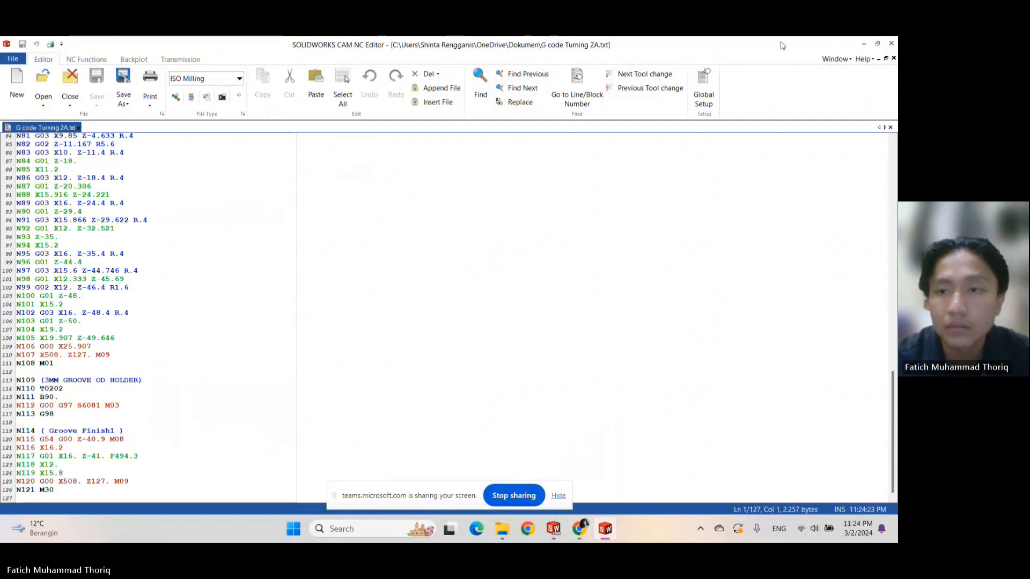
left_click(522, 494)
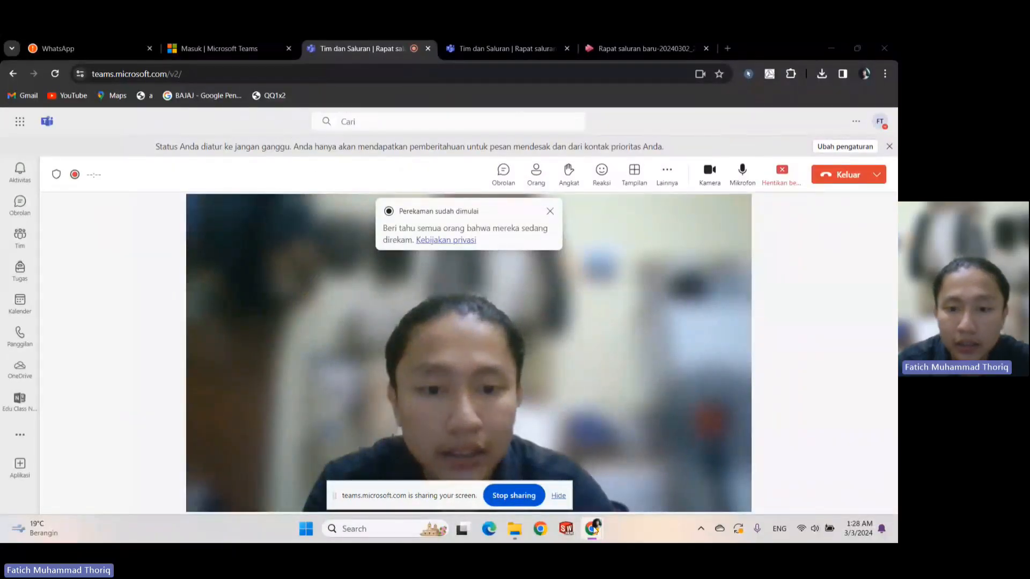
View the milling specimen drawing in Google Drive, then switch to SOLIDWORKS and open the recent part Milling Genap (6)
mouse_move(592, 524)
left_click(656, 472)
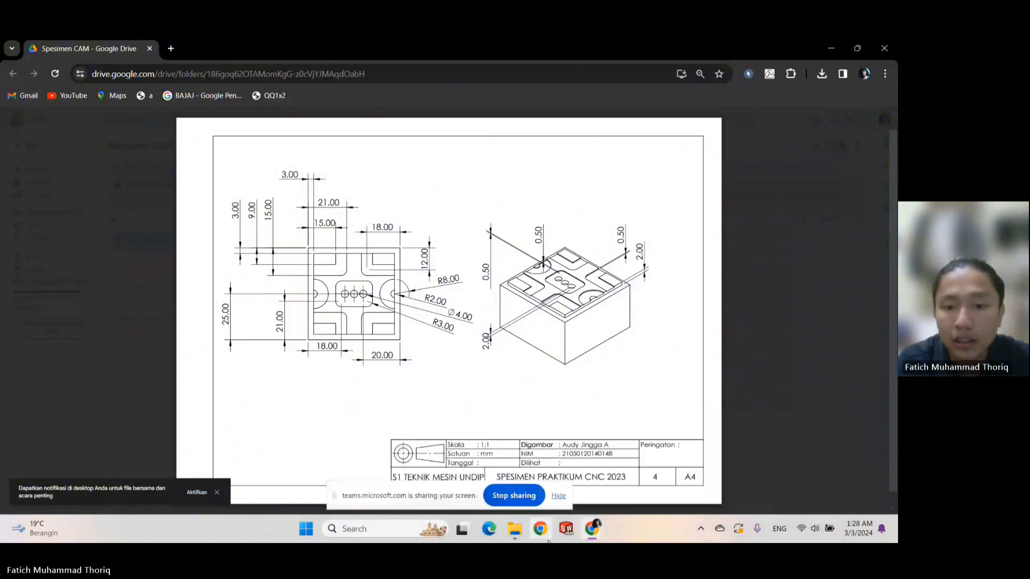
left_click(566, 529)
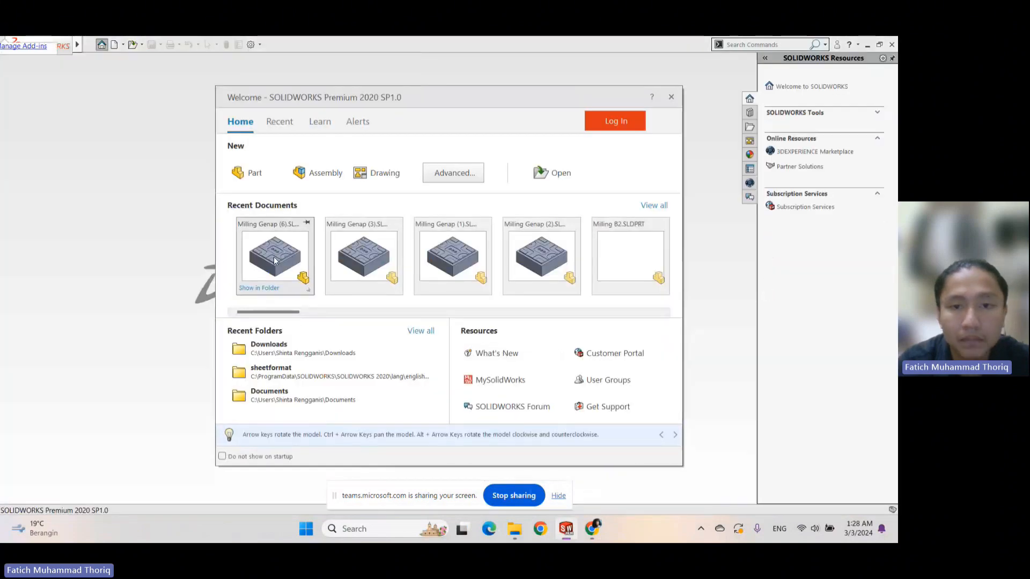
left_click(274, 261)
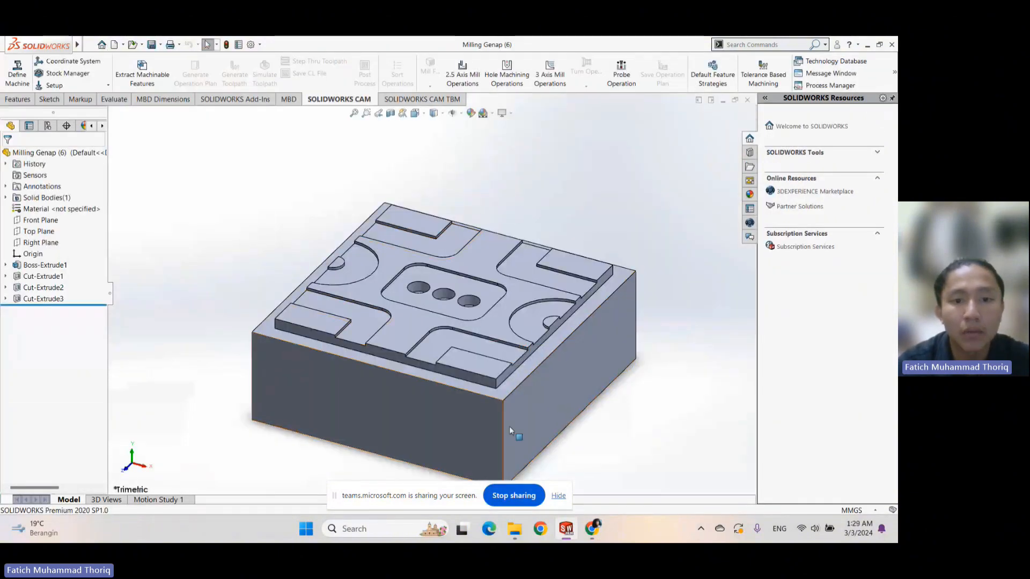
Show the SOLIDWORKS CAM feature tree for the milling part
left_click(103, 127)
left_click(103, 127)
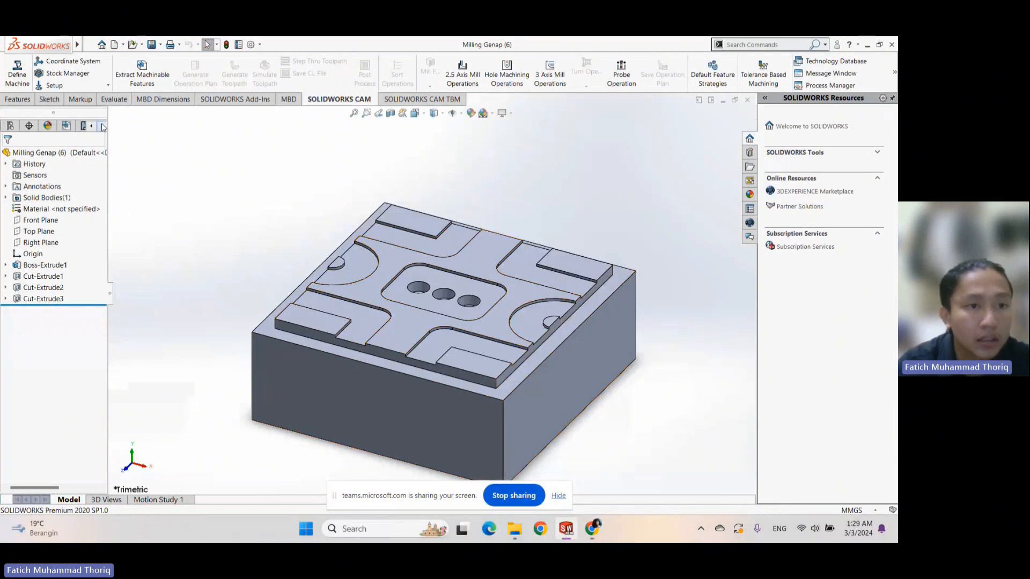
left_click(102, 127)
left_click(47, 127)
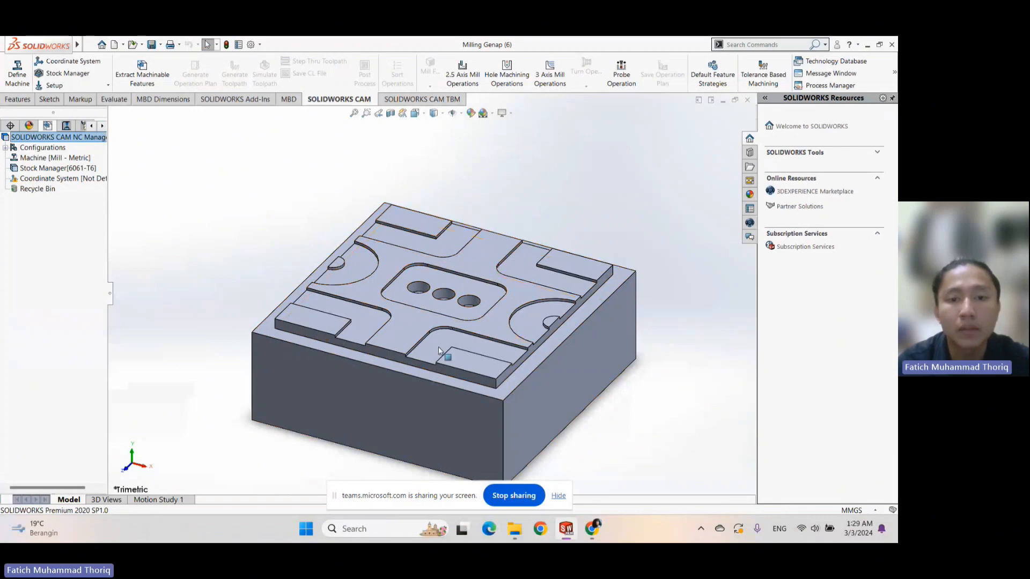
Edit the machine definition, selecting Mill - Metric as the active machine and setting its machine duty to Light duty
left_click(74, 158)
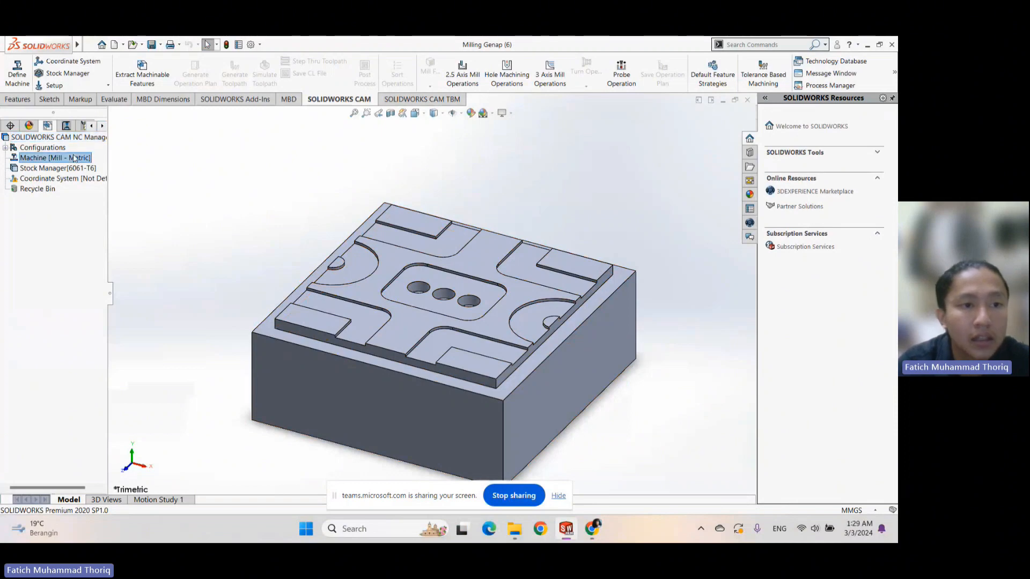
double_click(75, 159)
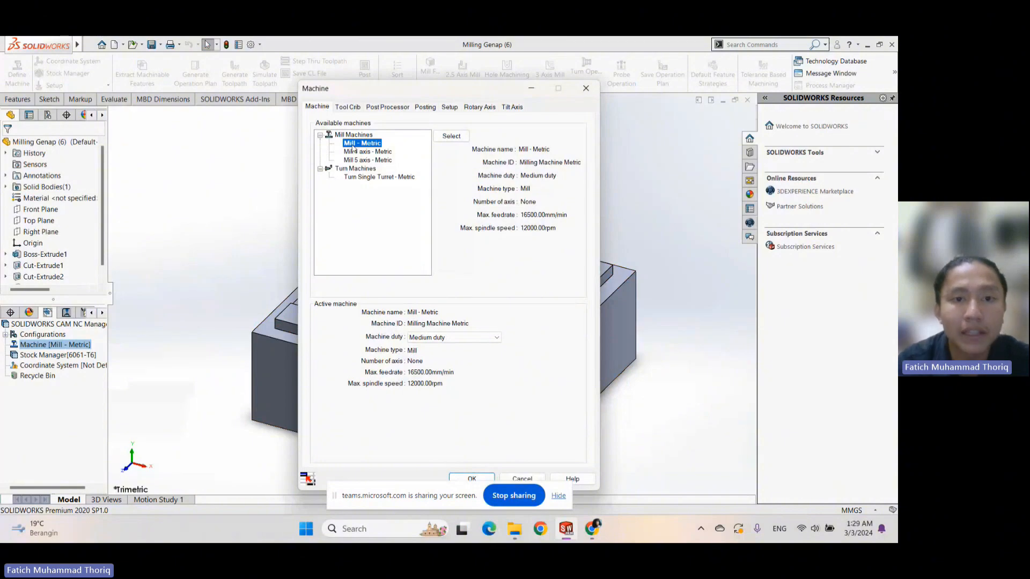
left_click(464, 137)
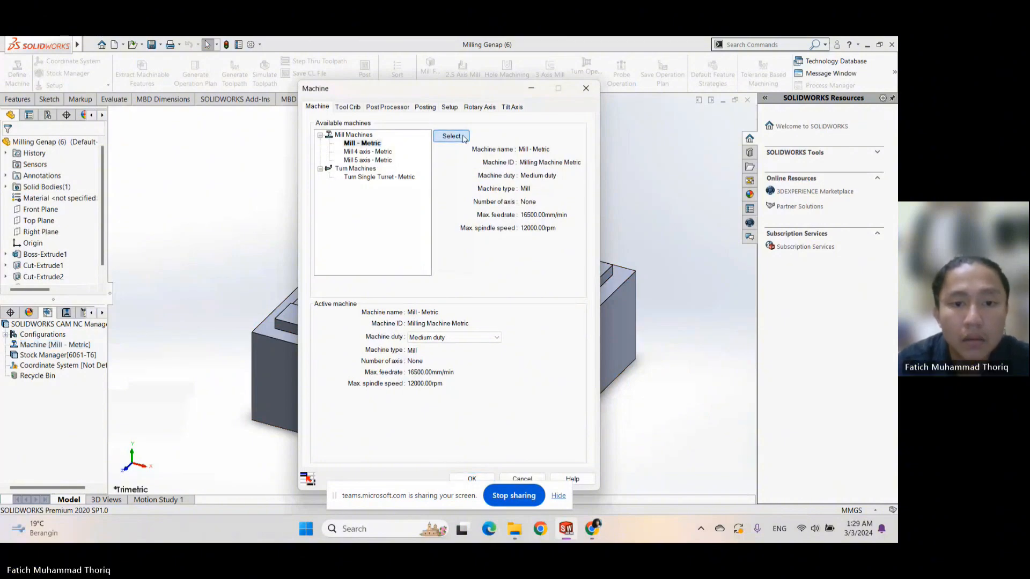
left_click(438, 339)
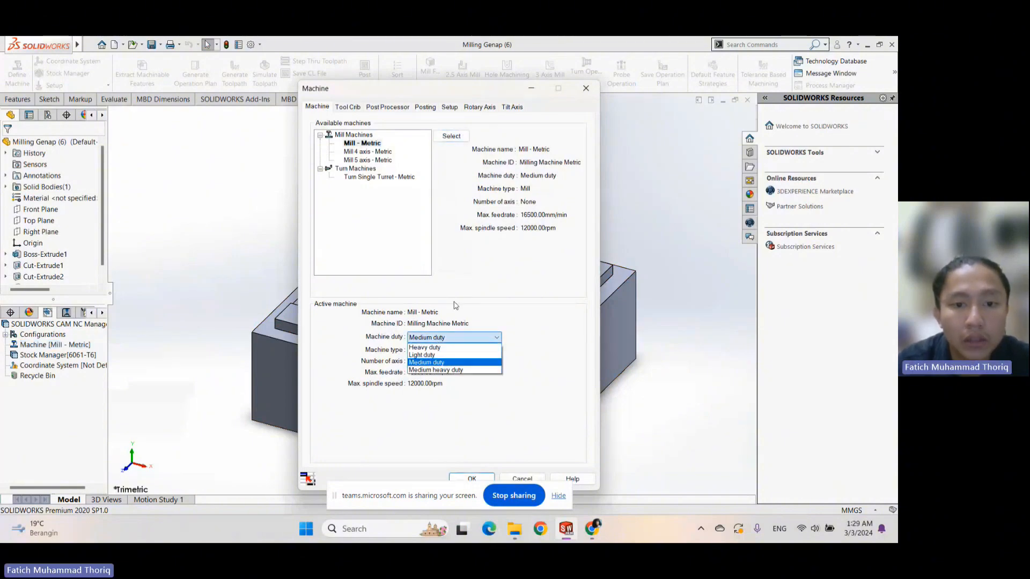
left_click(412, 355)
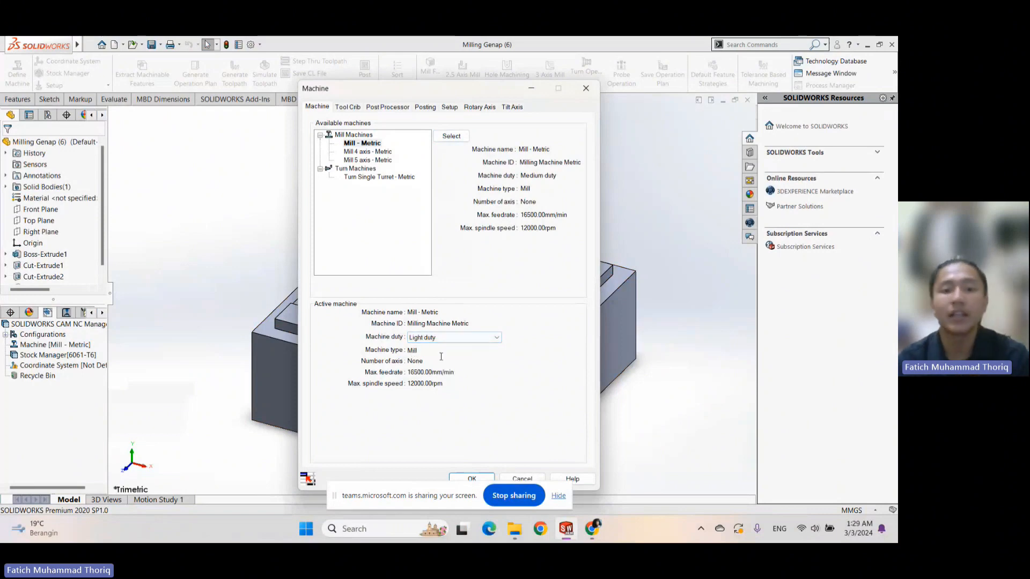
Remove the tools at stations 2 to 13 from Tool Crib 2 (Metric), keeping only the 6 mm flat end mill
left_click(348, 112)
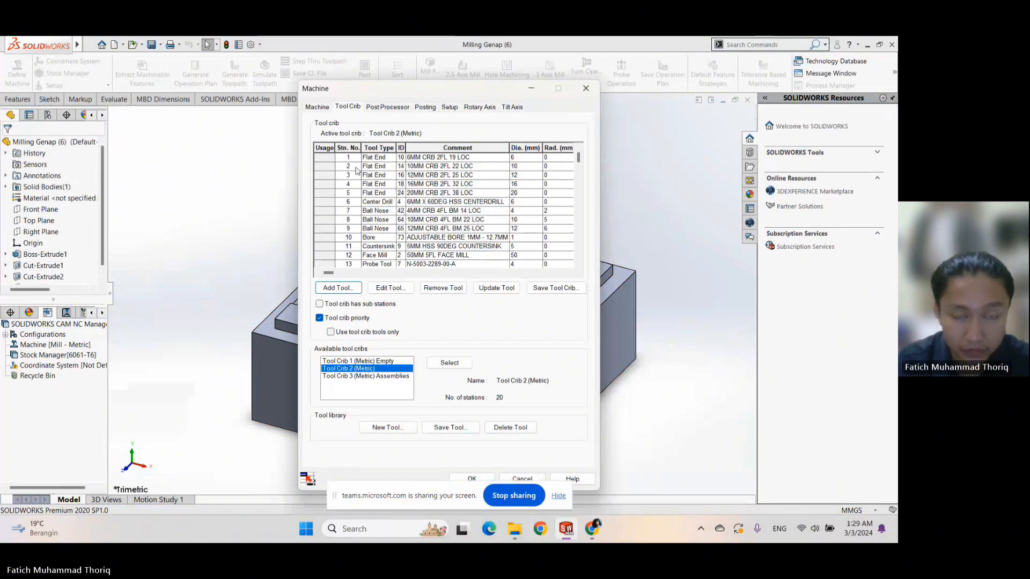
left_click_drag(356, 166, 574, 276)
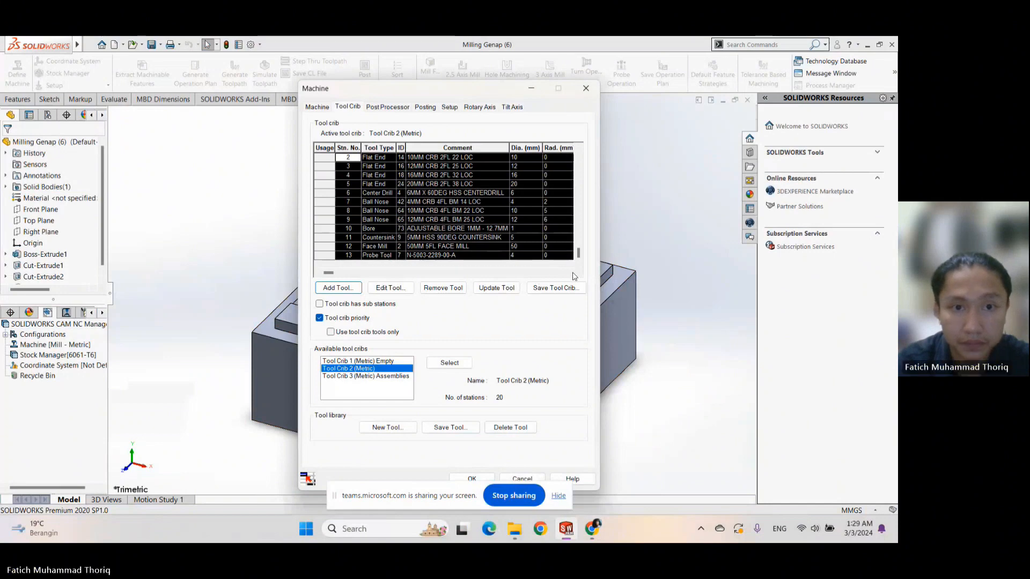
left_click(442, 289)
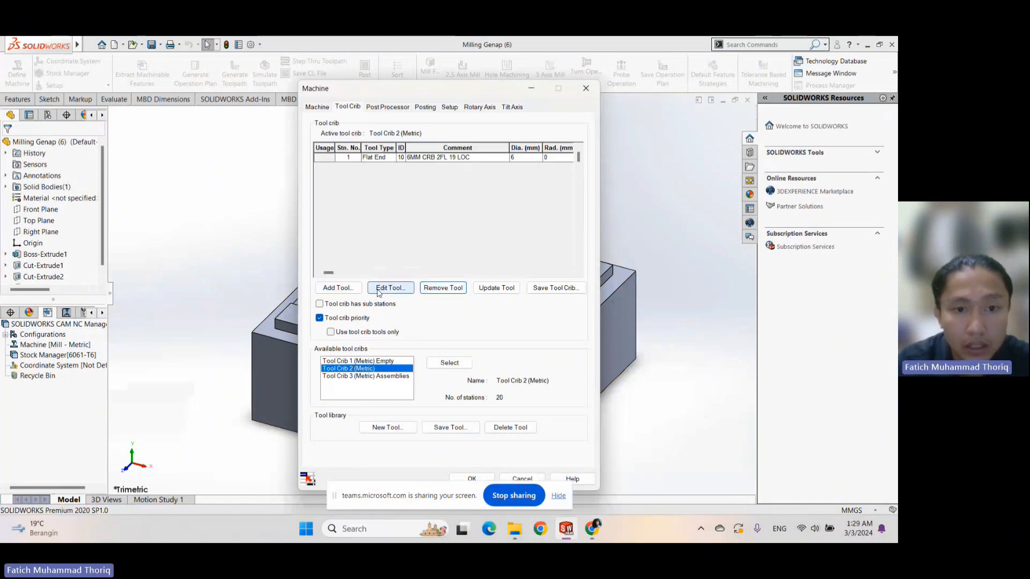
Add the 3MM CRB 2FL 12 LOC flat end mill to the tool crib
left_click(351, 292)
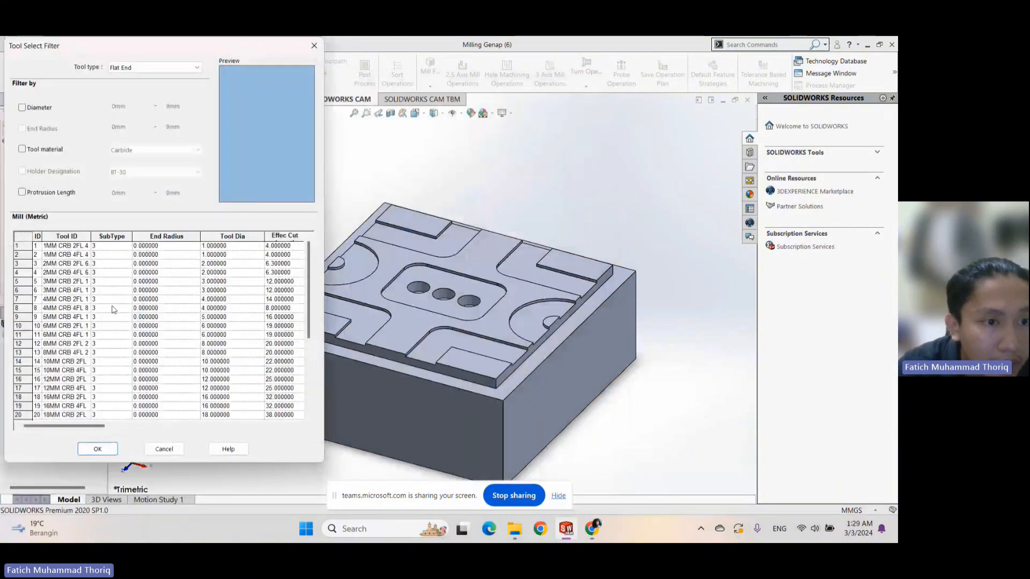
left_click(68, 282)
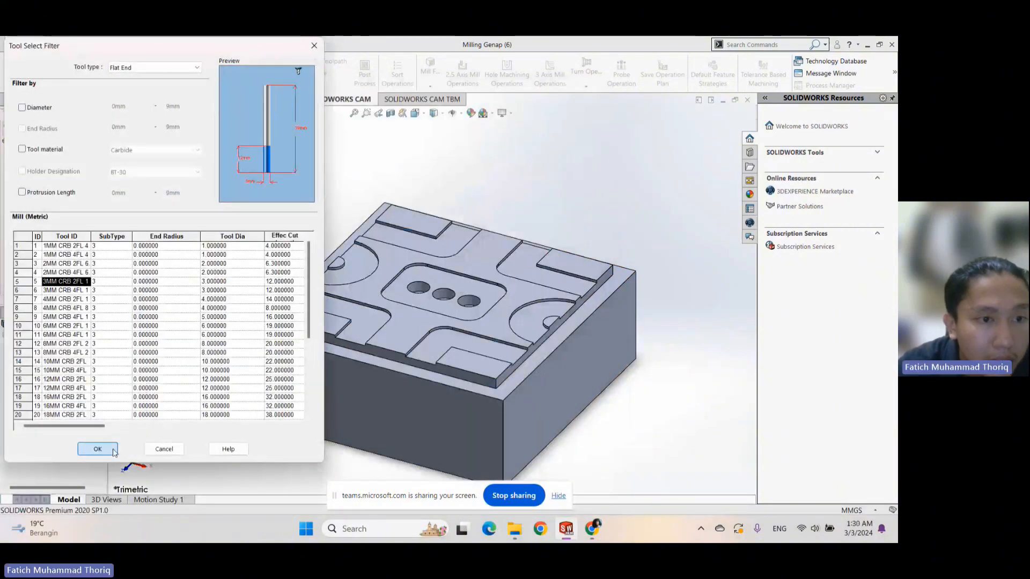
left_click(114, 451)
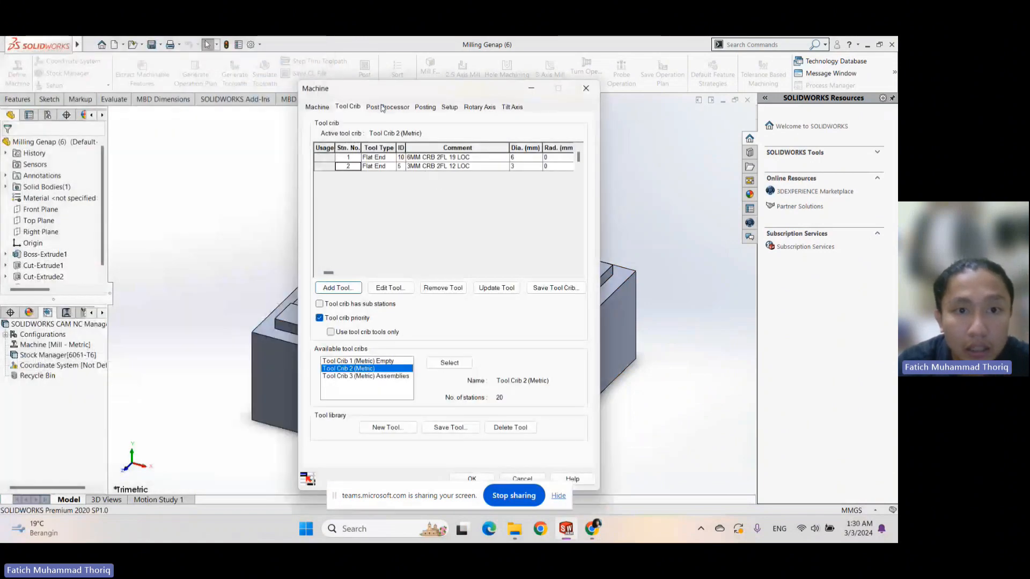
Set MILL\MACH_III as the machine's active post processor
left_click(387, 107)
scroll(450, 188, "down", 3)
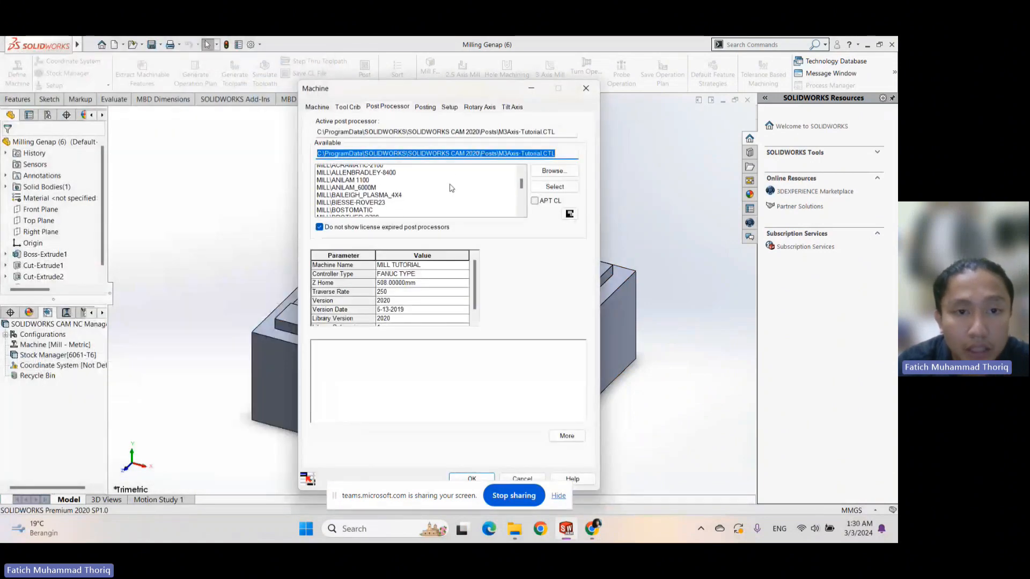
scroll(450, 188, "up", 3)
scroll(414, 179, "down", 5)
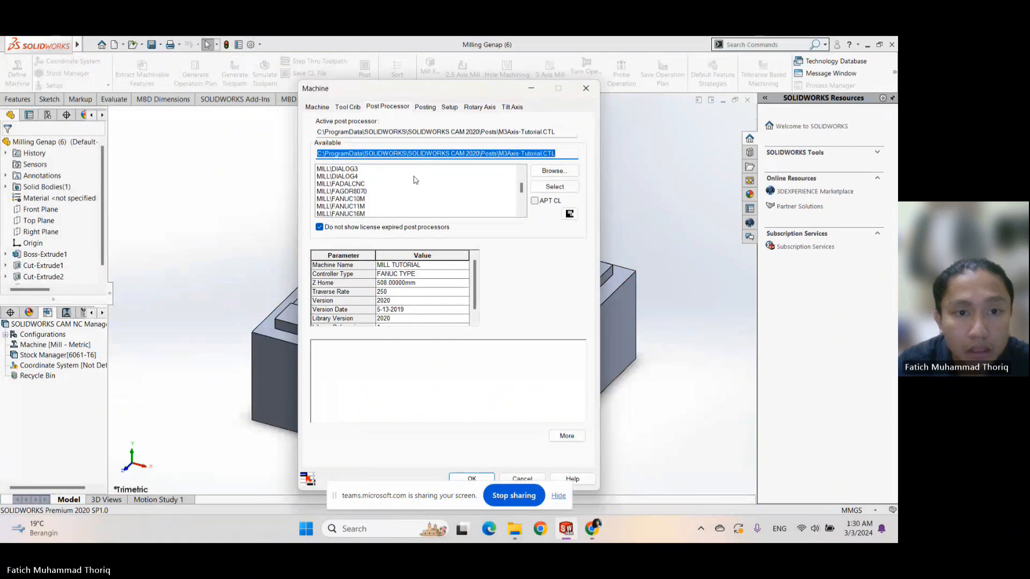
scroll(414, 180, "down", 2)
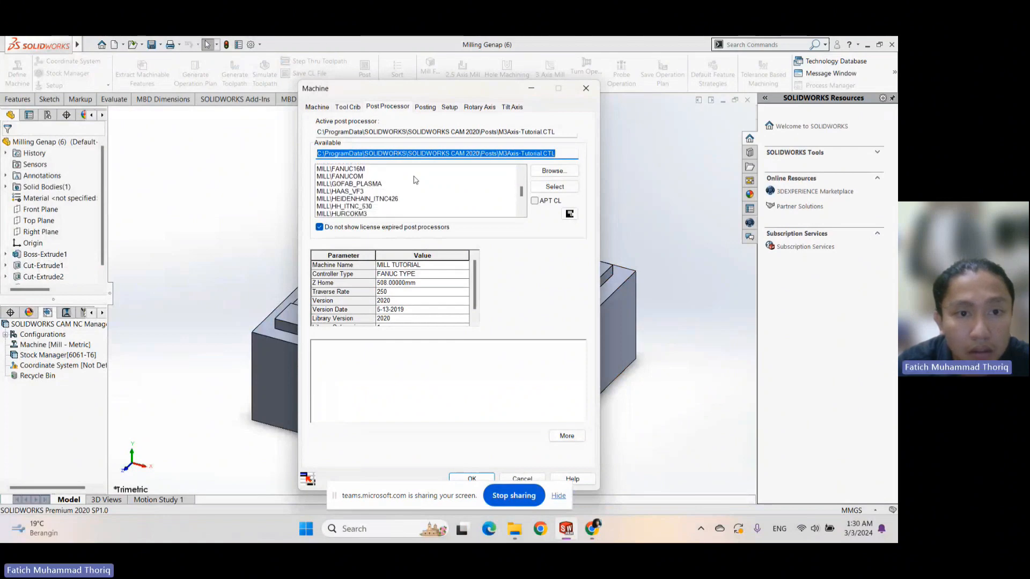
scroll(352, 180, "down", 3)
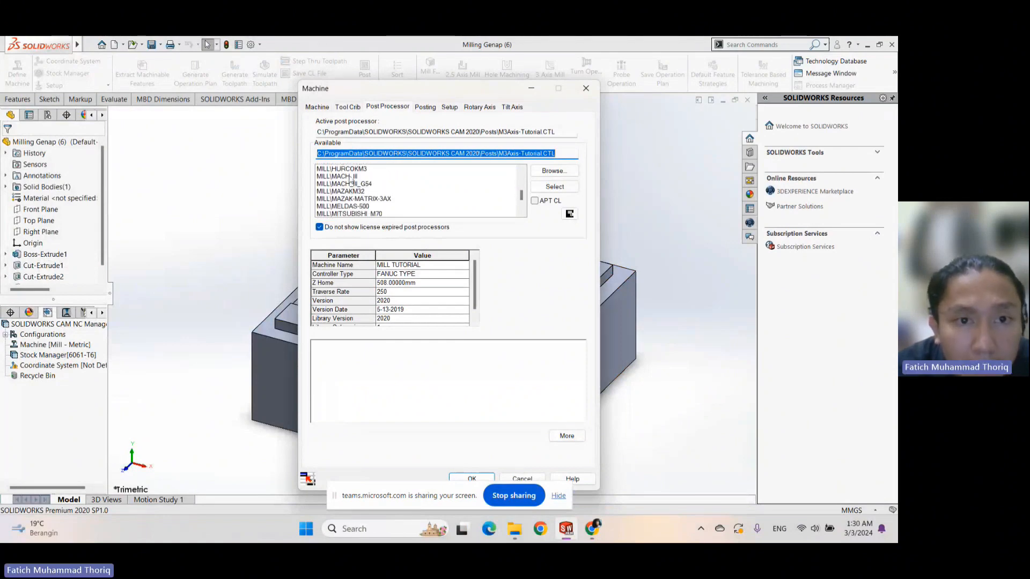
left_click(350, 177)
left_click(556, 187)
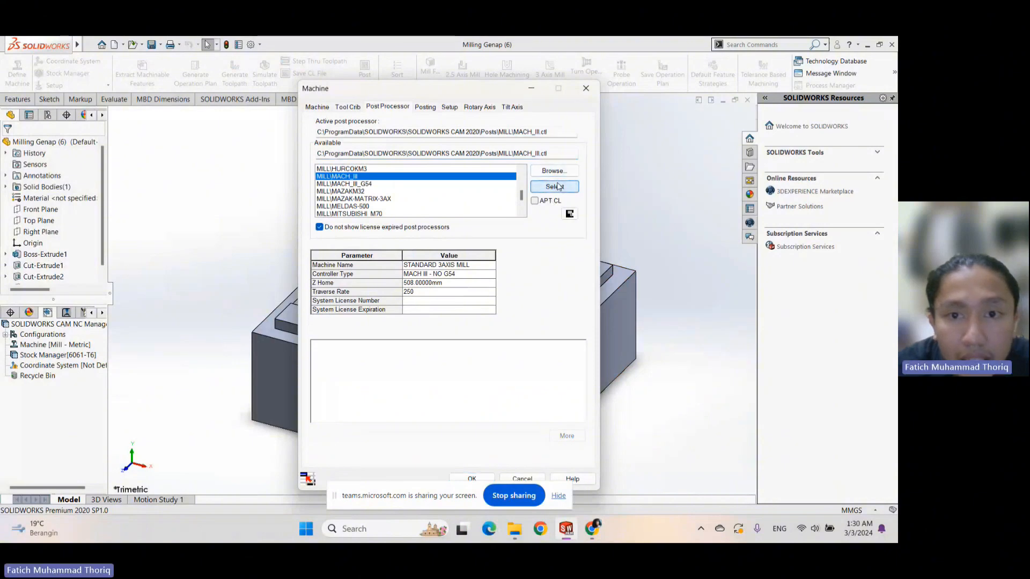
left_click(354, 108)
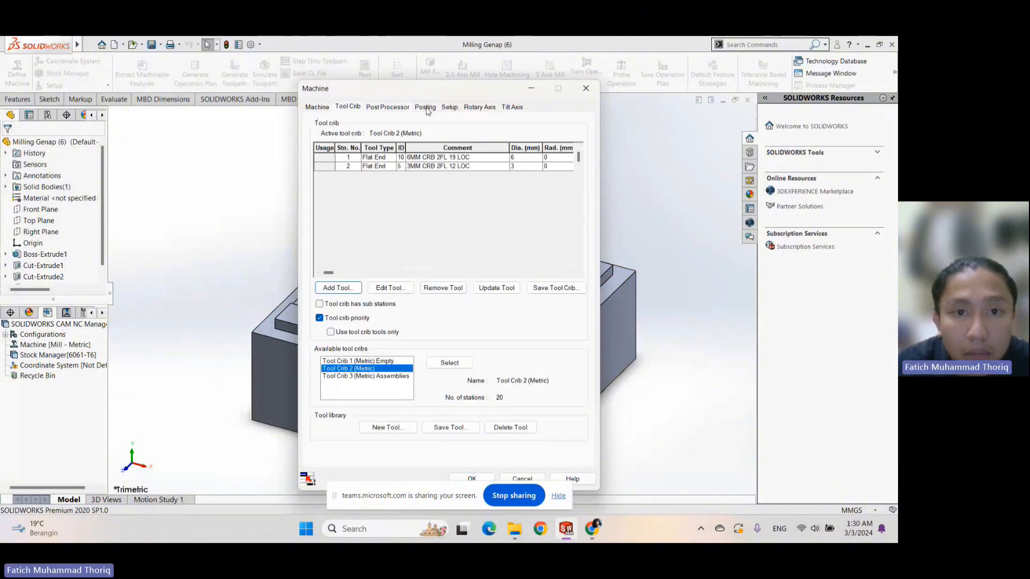
Start a user-defined fixture coordinate system and set its Z axis along the block's vertical corner edge
left_click(427, 110)
left_click(448, 110)
left_click(463, 314)
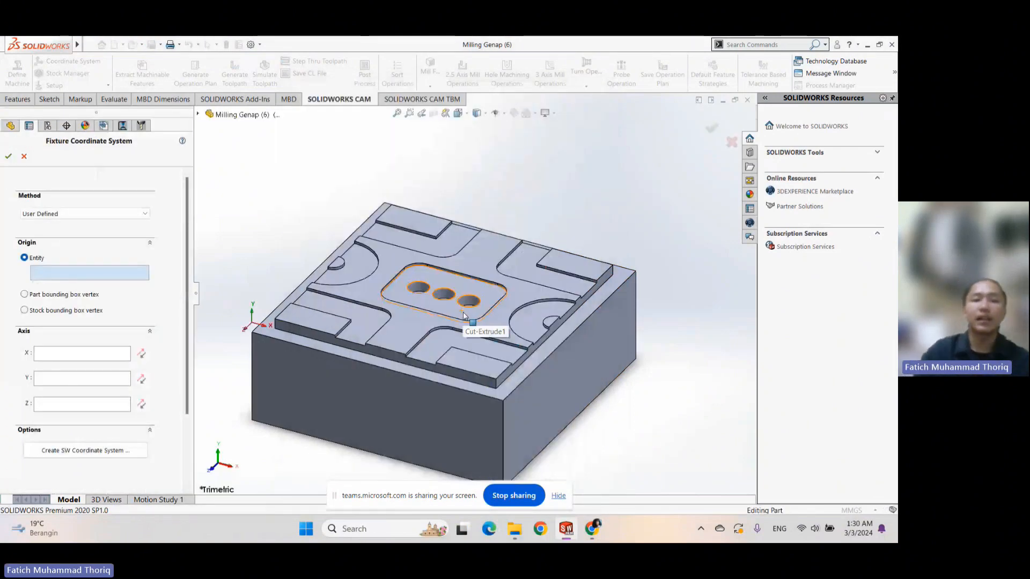
scroll(271, 367, "up", 1)
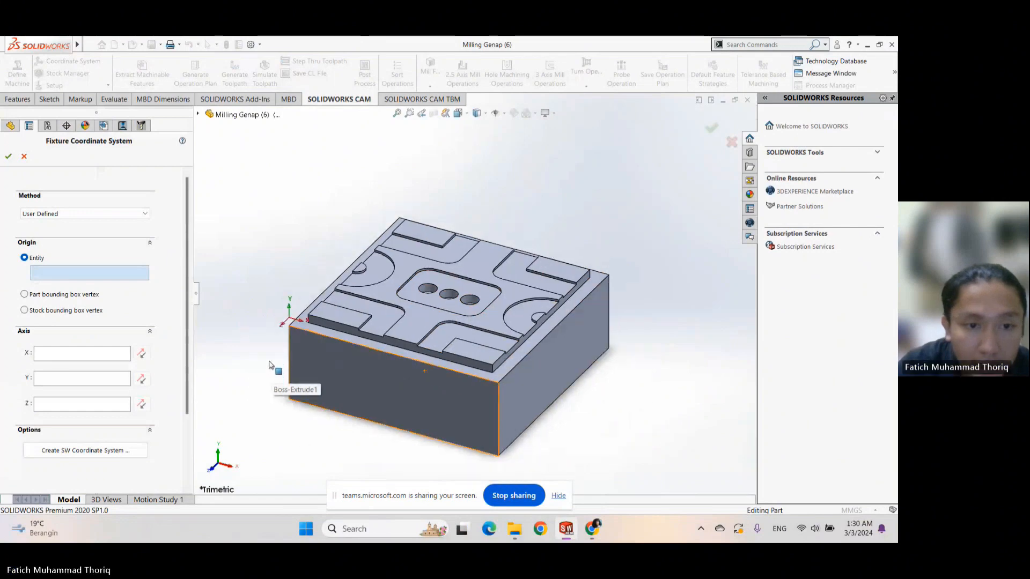
scroll(269, 366, "down", 1)
scroll(271, 367, "down", 3)
left_click(70, 404)
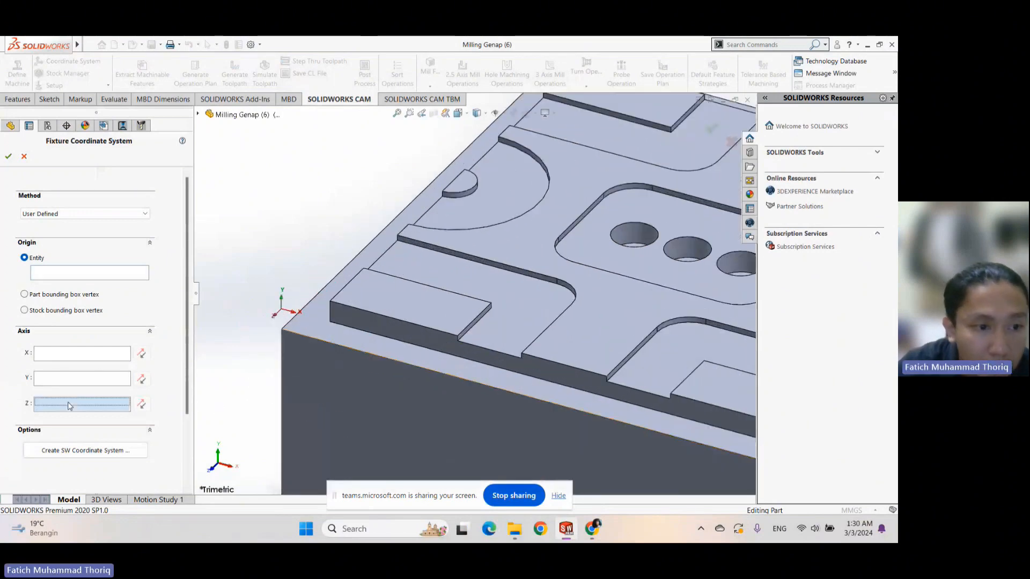
left_click(283, 336)
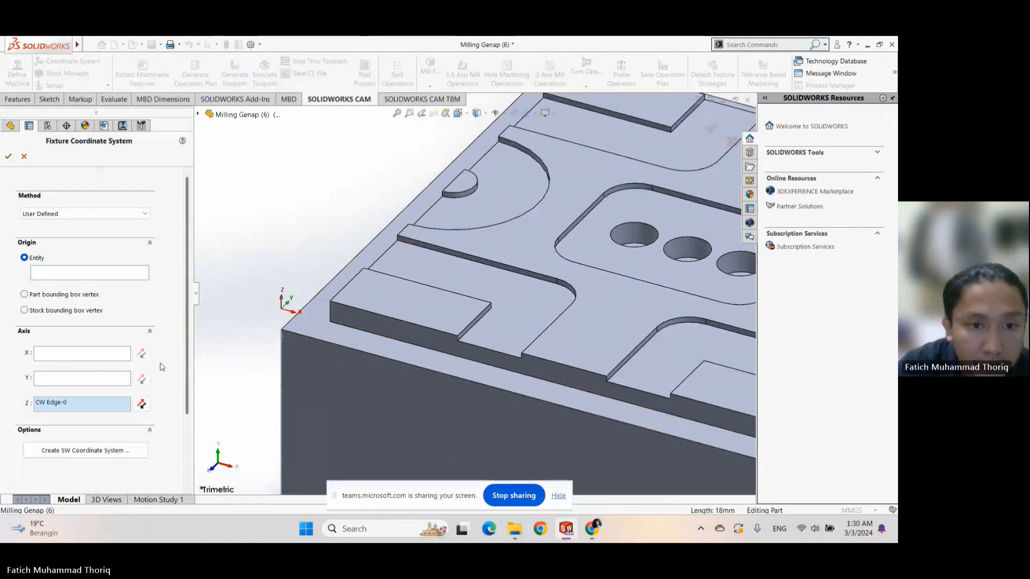
Set the fixture's X axis along the block's long upper front edge, and accept the coordinate system and machine definition
left_click(104, 354)
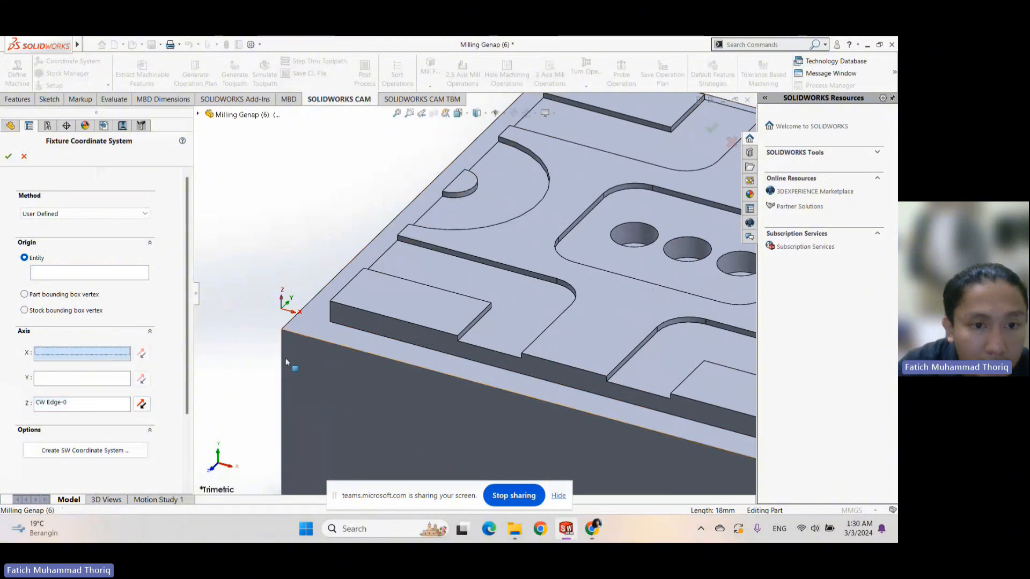
left_click(310, 337)
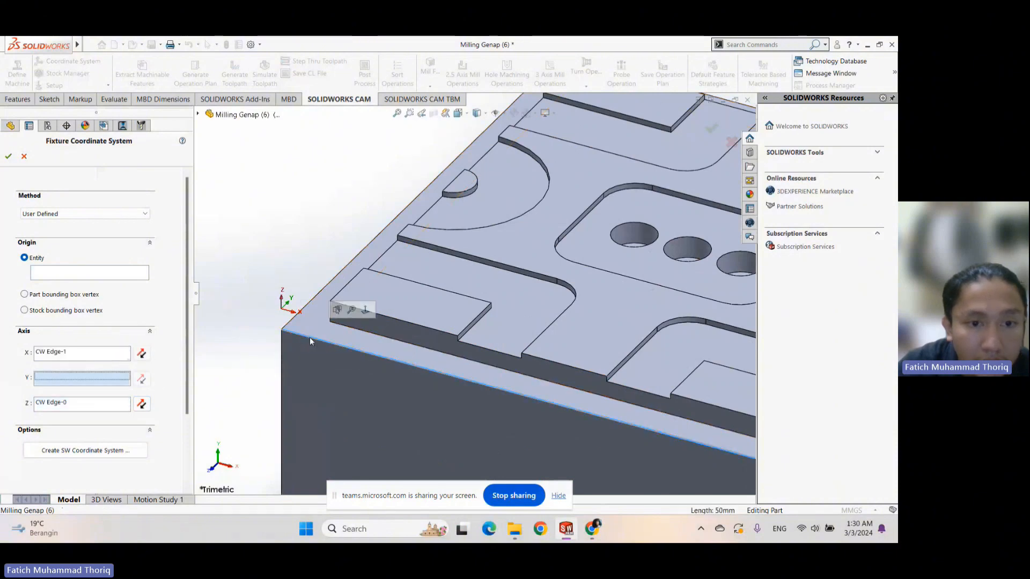
left_click(7, 155)
left_click(507, 107)
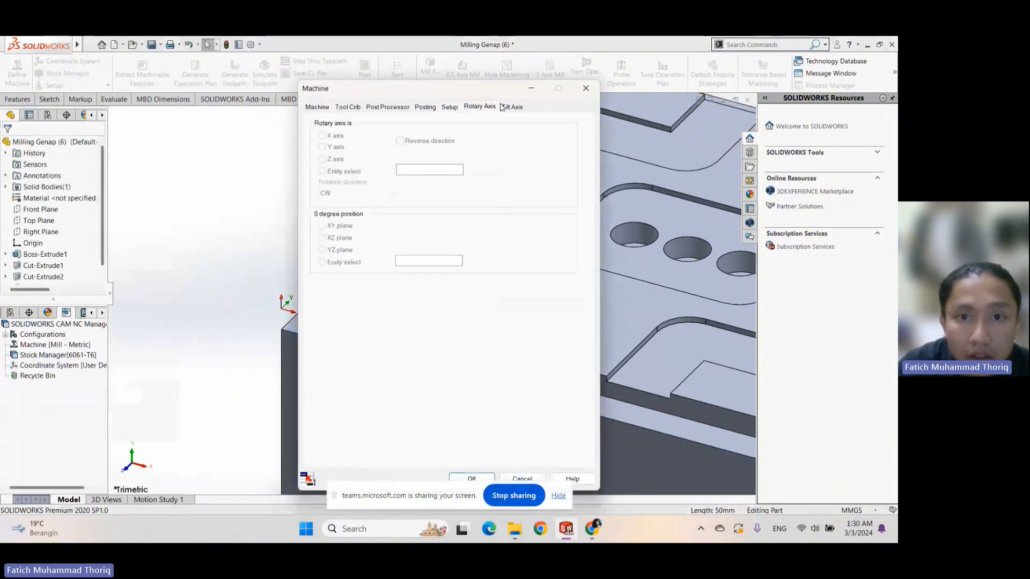
left_click(470, 479)
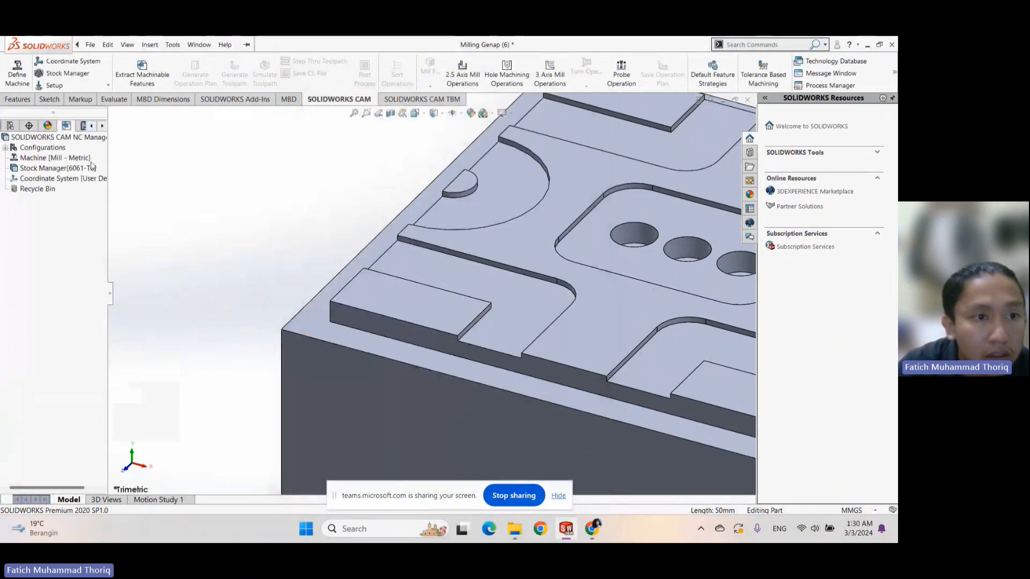
Accept a bounding-box stock of 6061-T6 with Origin as its coordinate system, and extract the part's machinable features
double_click(92, 167)
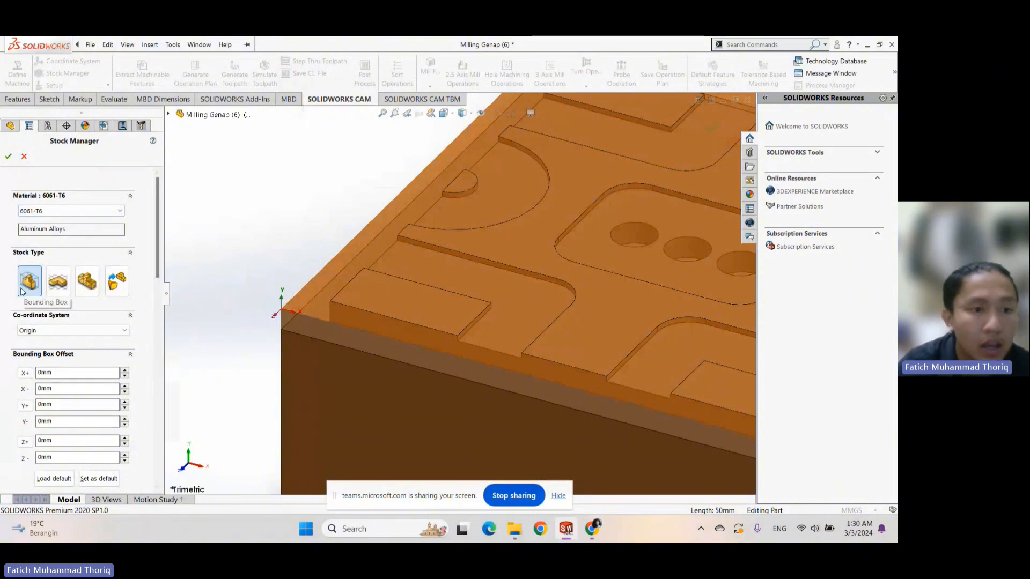
left_click(43, 330)
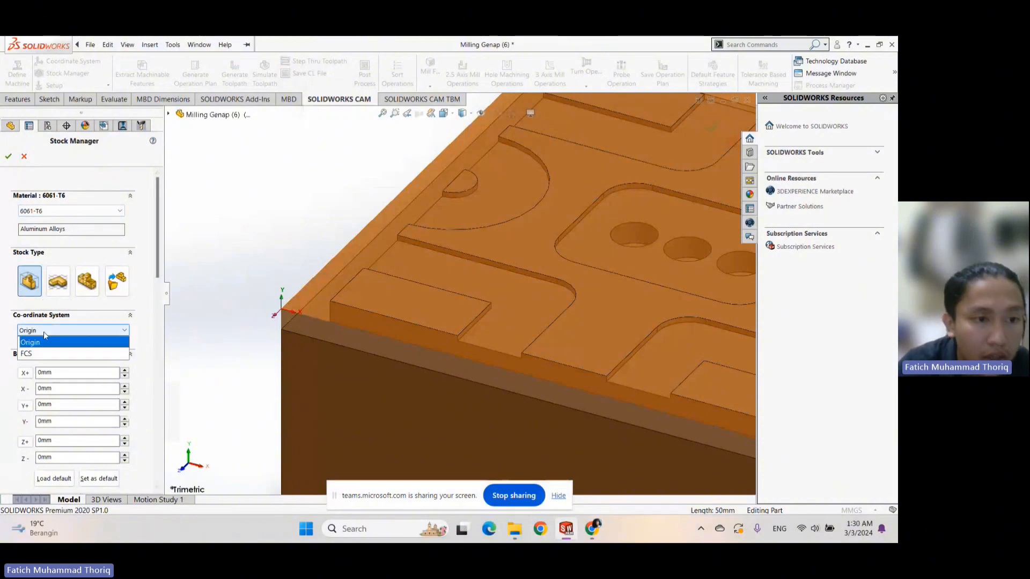
left_click(52, 344)
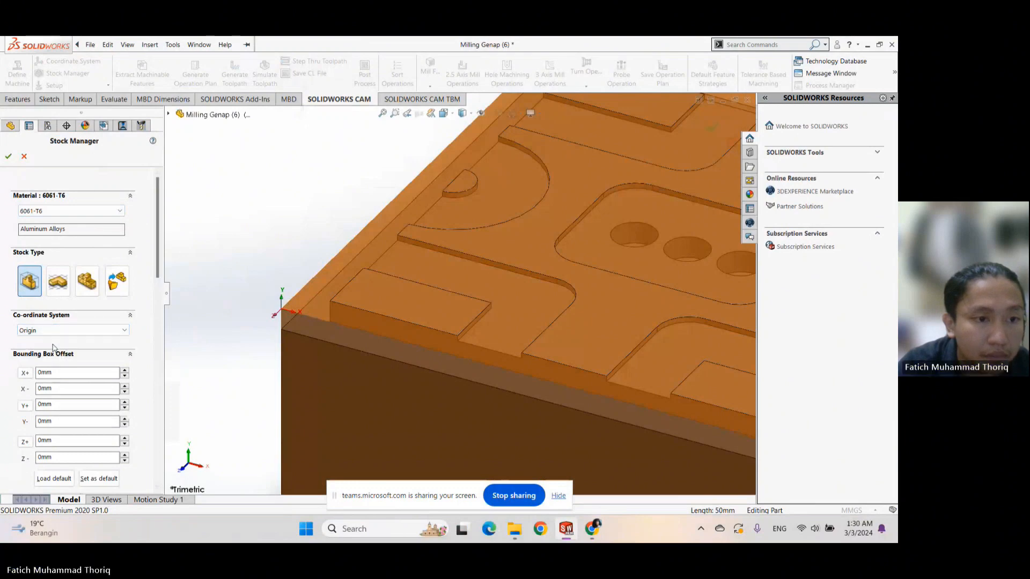
left_click(8, 157)
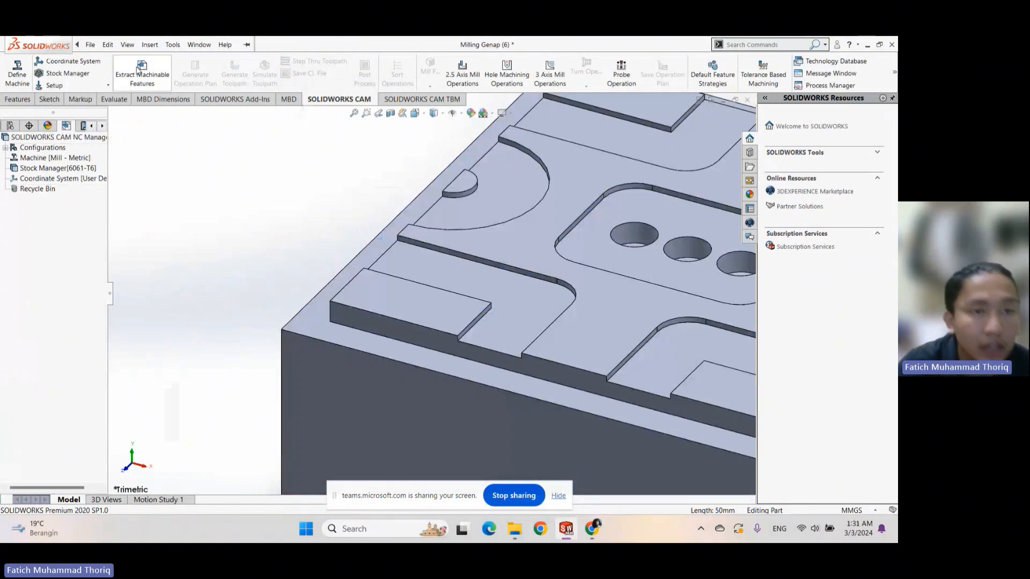
left_click(163, 72)
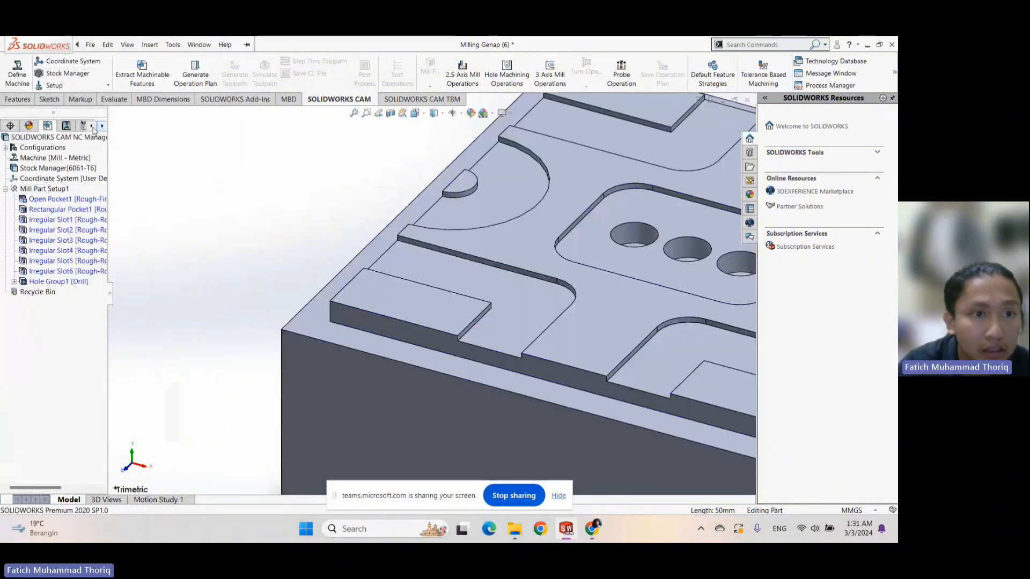
Add a 2.5 axis Rough Mill operation to Mill Part Setup1 using T01 - 6 Flat End, including all available features of the setup
left_click(83, 125)
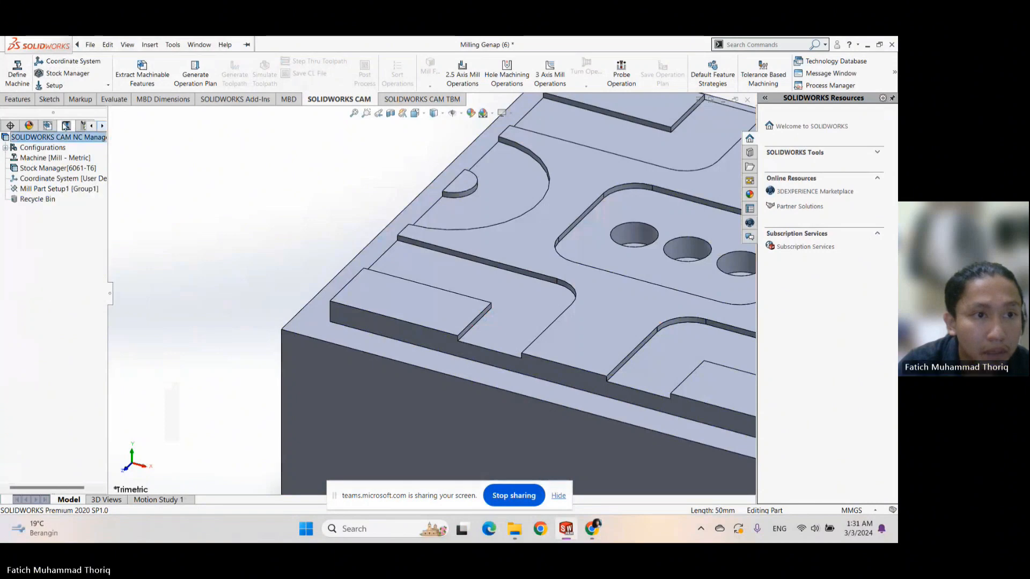
right_click(68, 189)
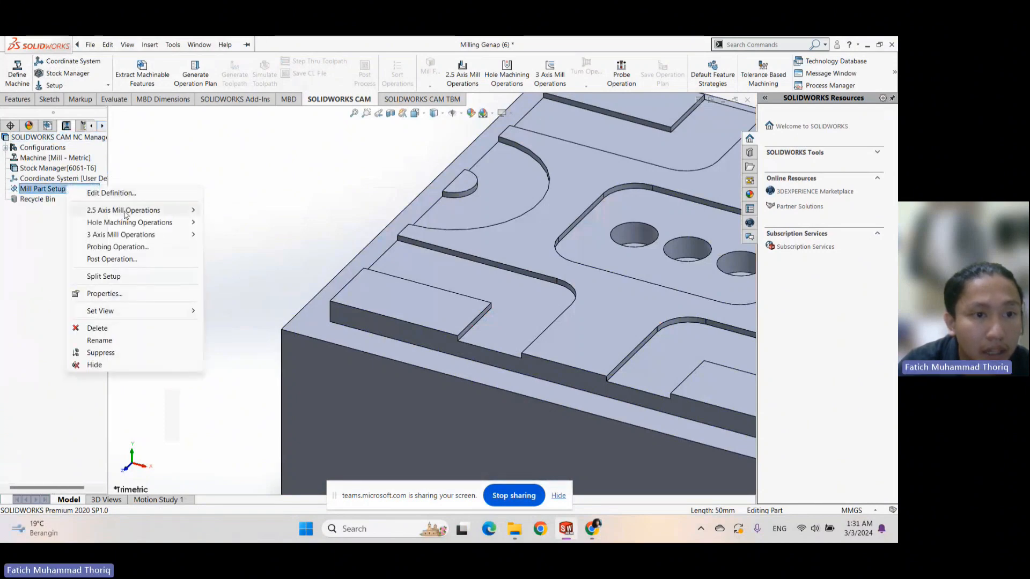
mouse_move(126, 210)
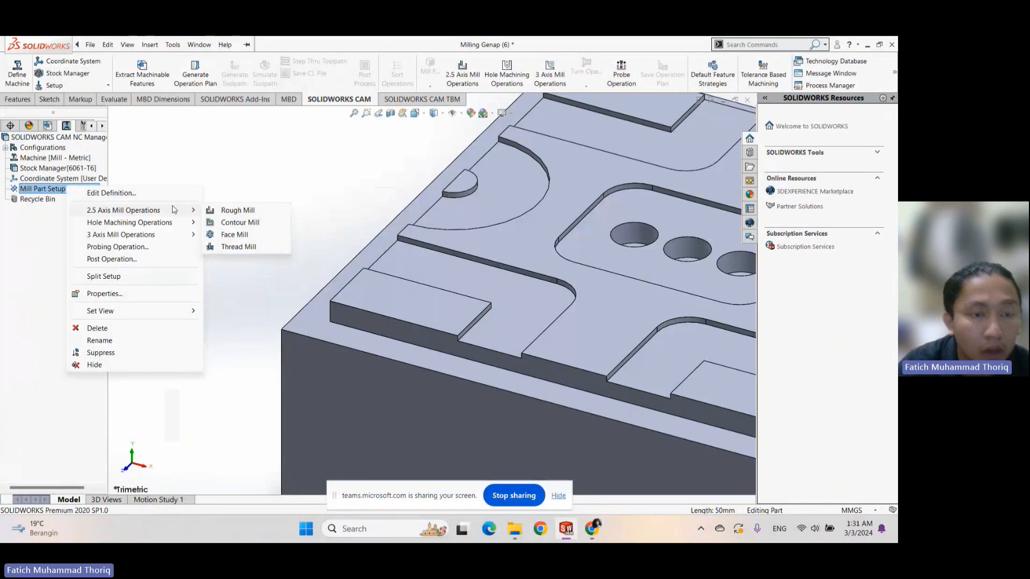
left_click(237, 212)
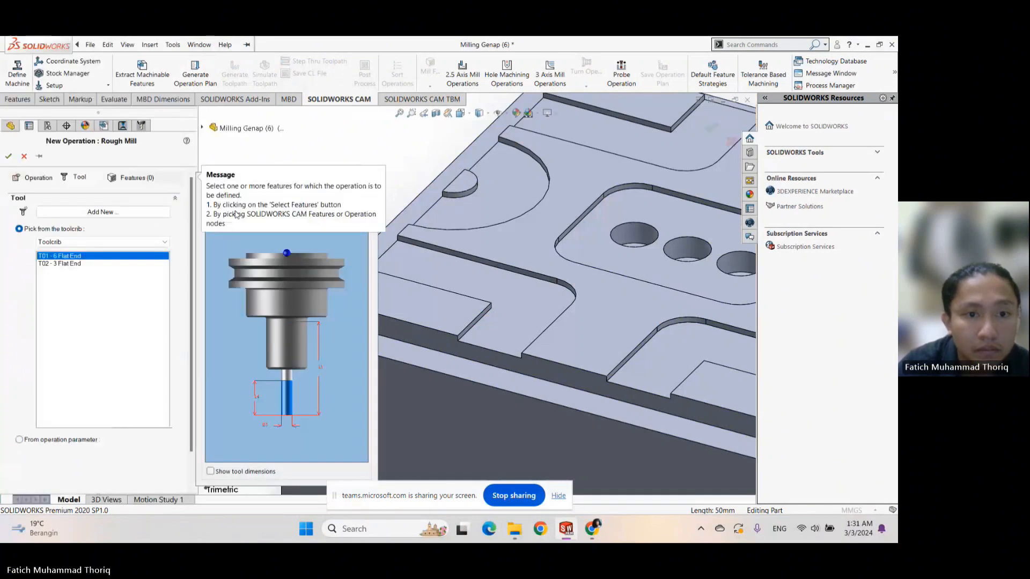
left_click(137, 177)
left_click(50, 309)
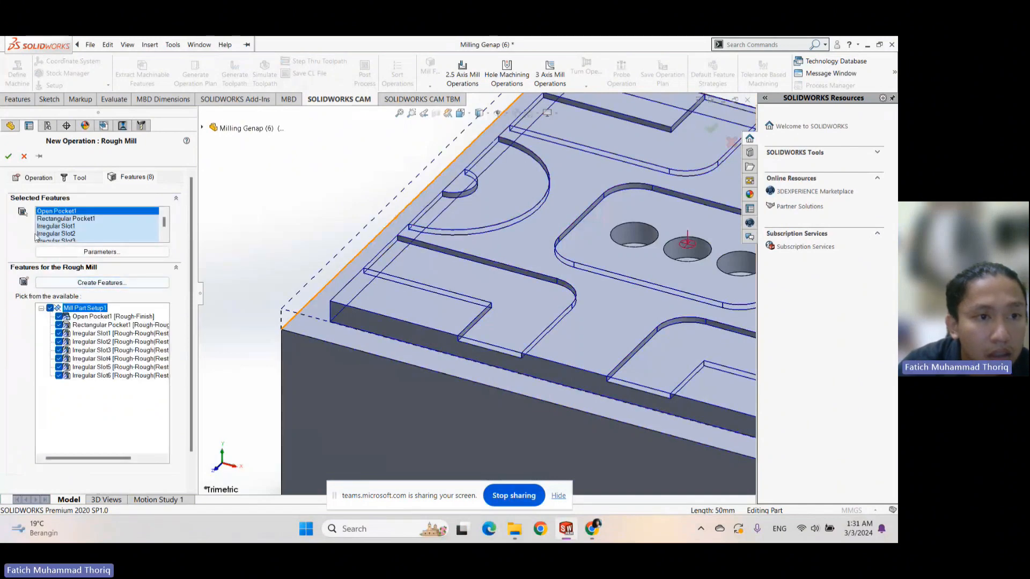
left_click(8, 156)
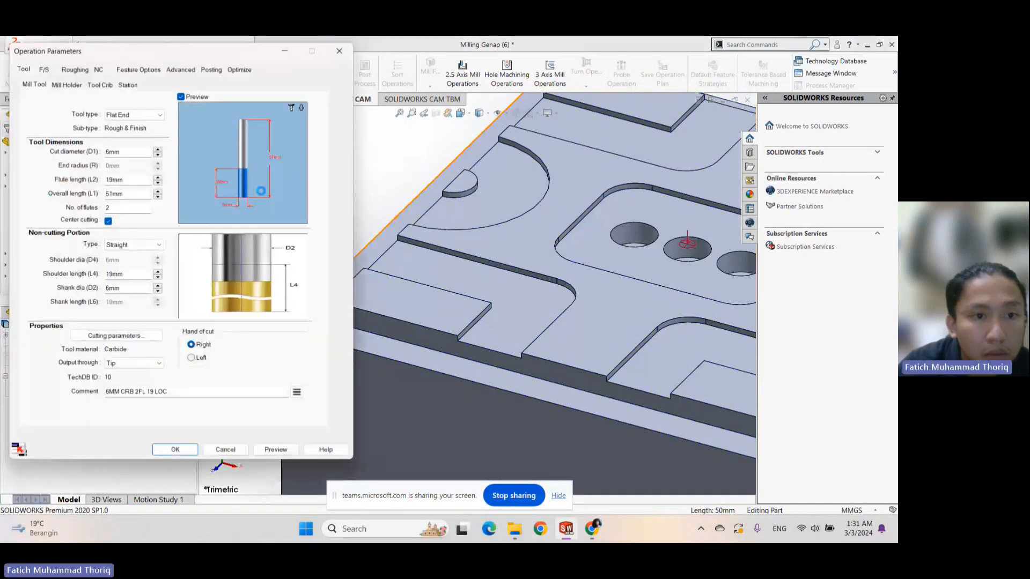
Set the Rough Mill operation's side allowance to 0 mm and accept its parameters
left_click(59, 69)
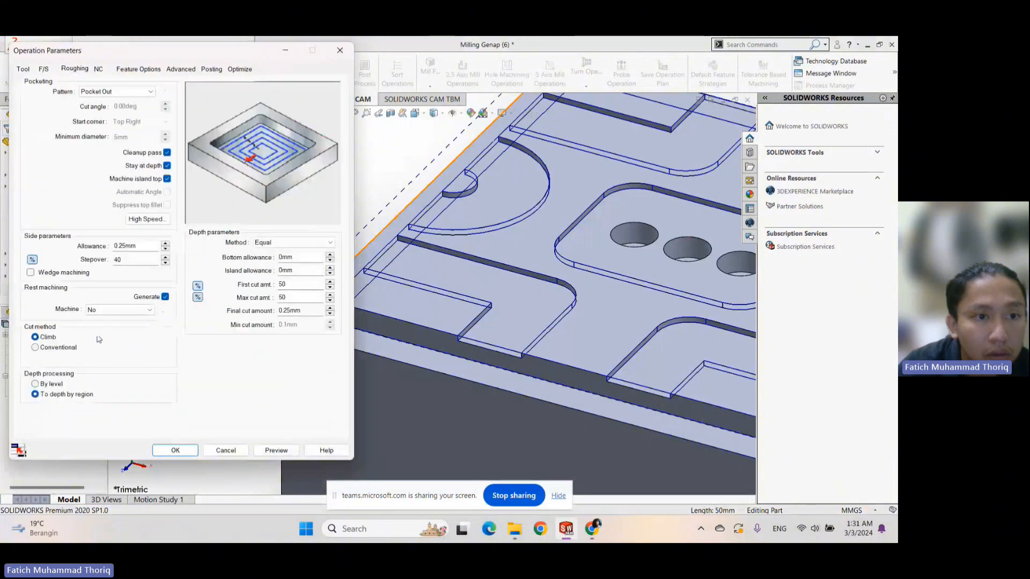
left_click(141, 246)
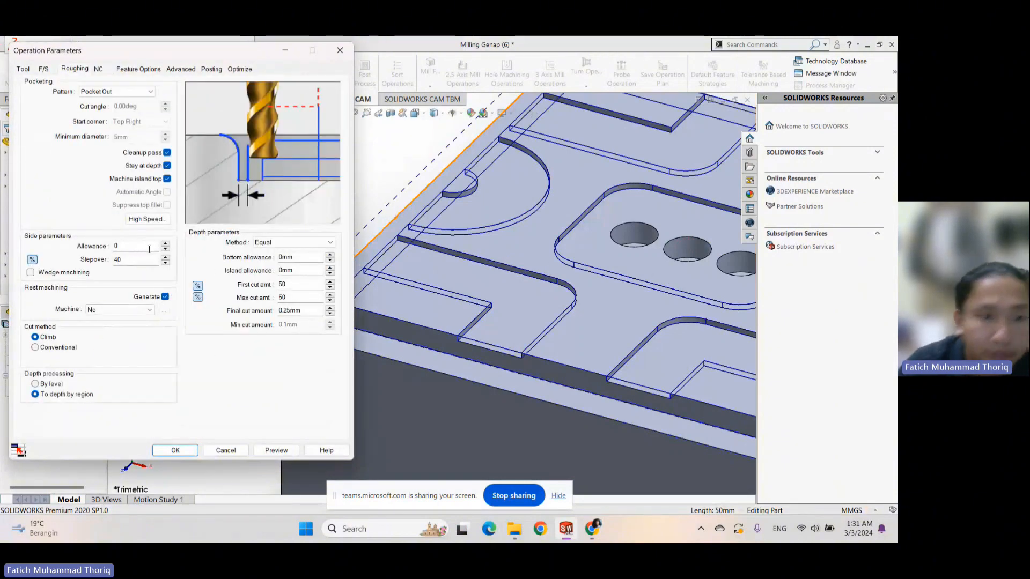
left_click(181, 449)
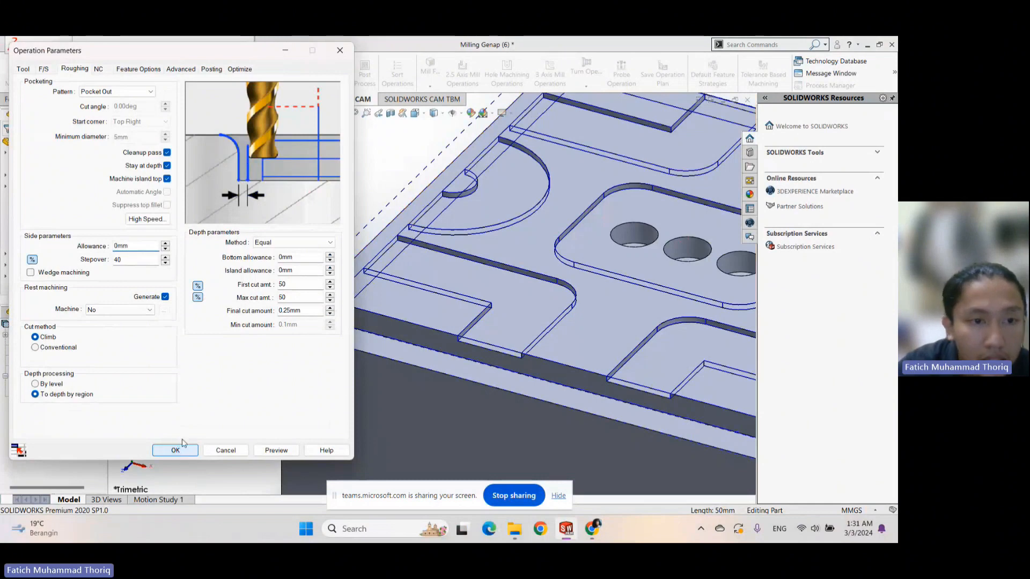
Add a new mill setup, using the part's top face around the central pocket as its direction entity
left_click(108, 86)
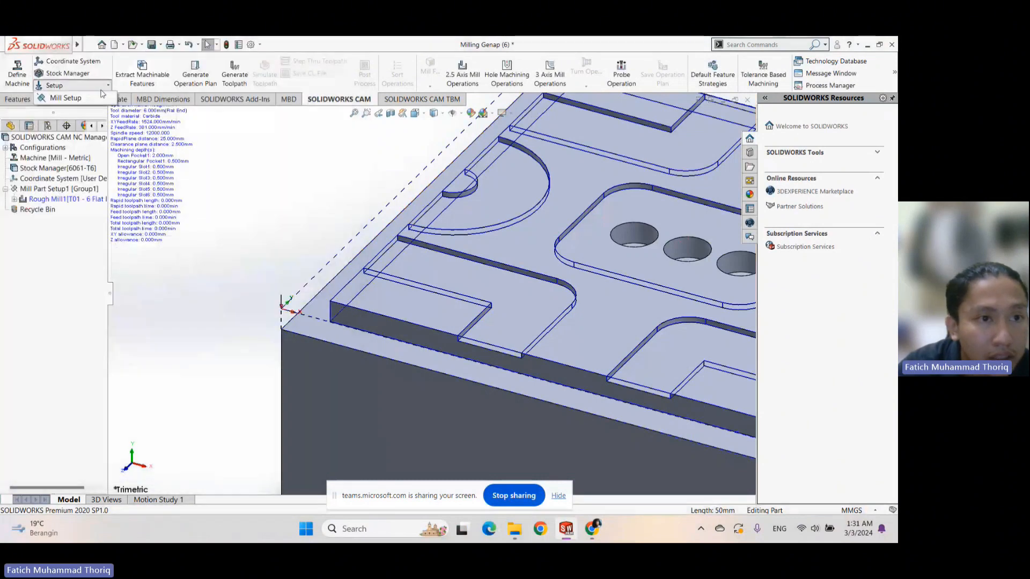
left_click(95, 99)
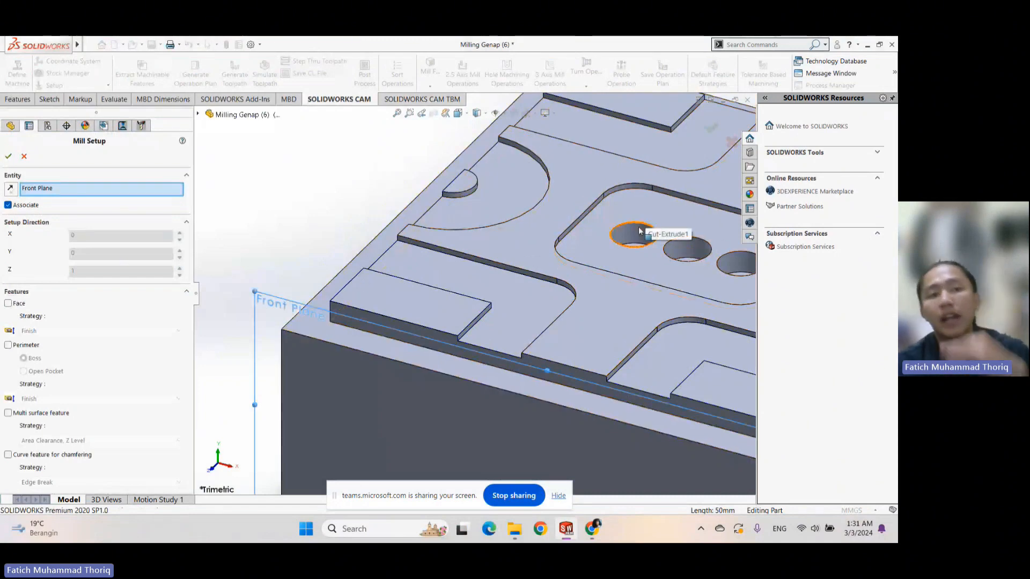
left_click(528, 267)
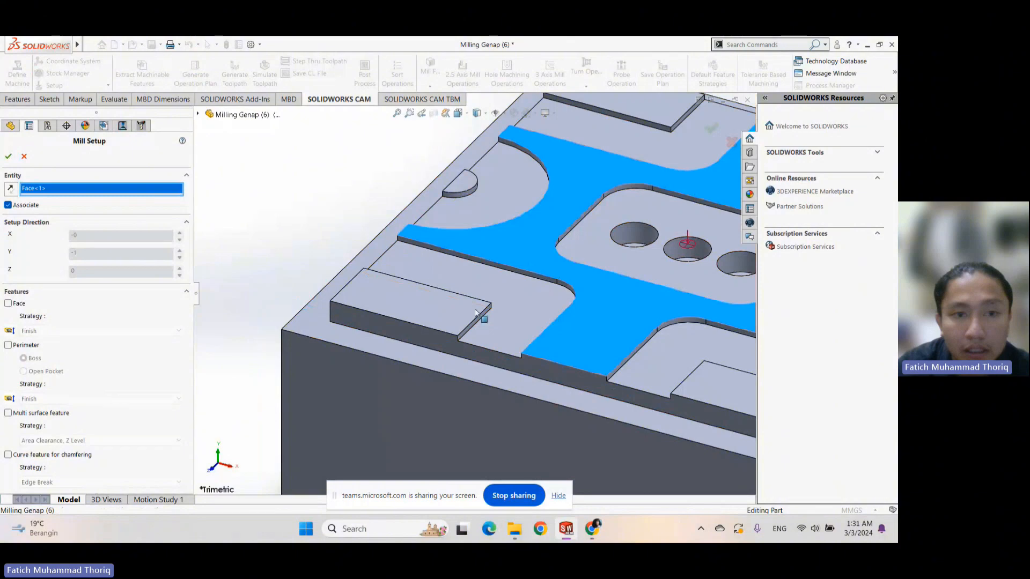
left_click(8, 157)
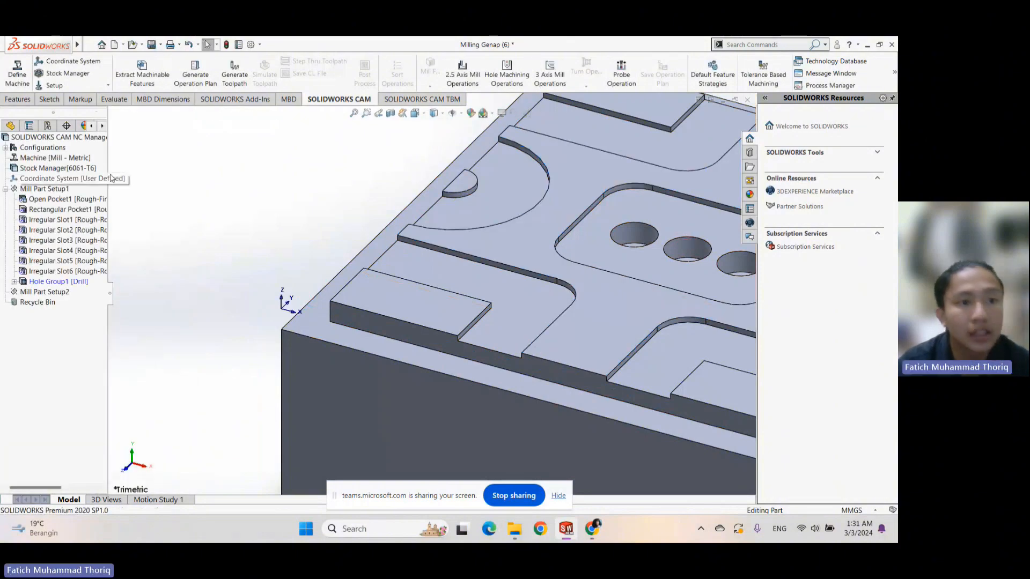
Generate the toolpath for the Rough Mill operation that uses T01 - 6 Flat End
left_click(102, 126)
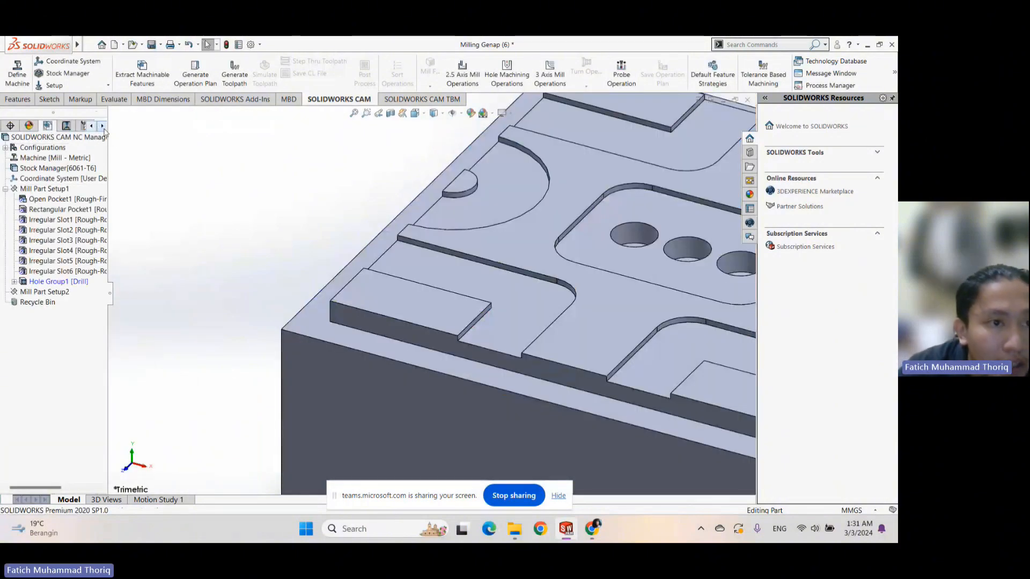
left_click(70, 125)
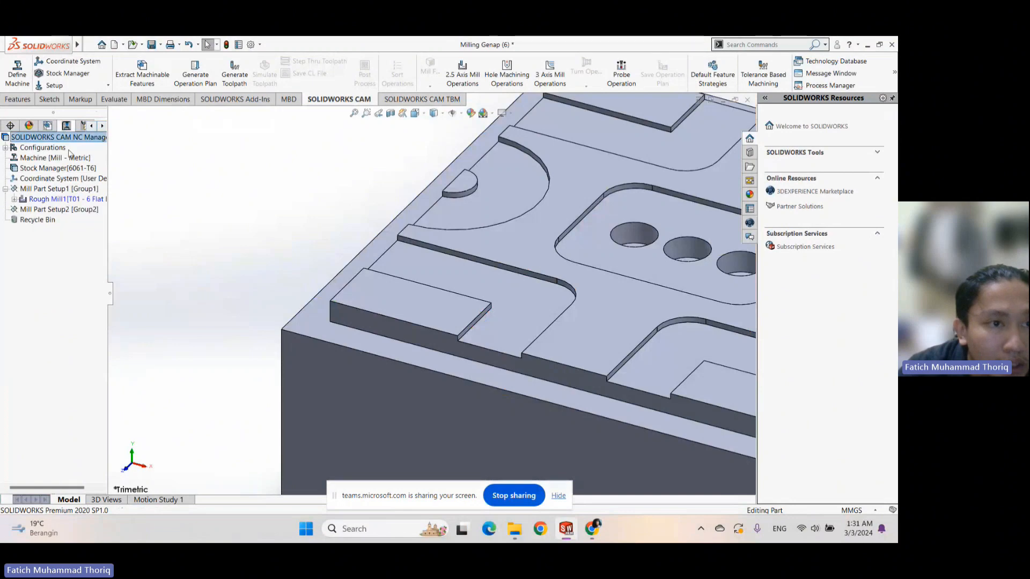
right_click(59, 199)
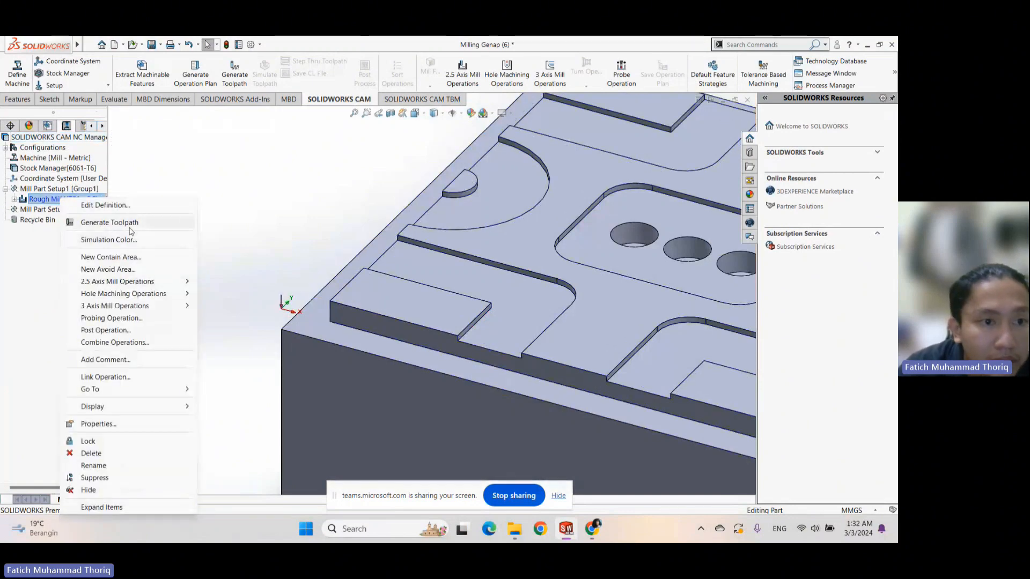
left_click(130, 223)
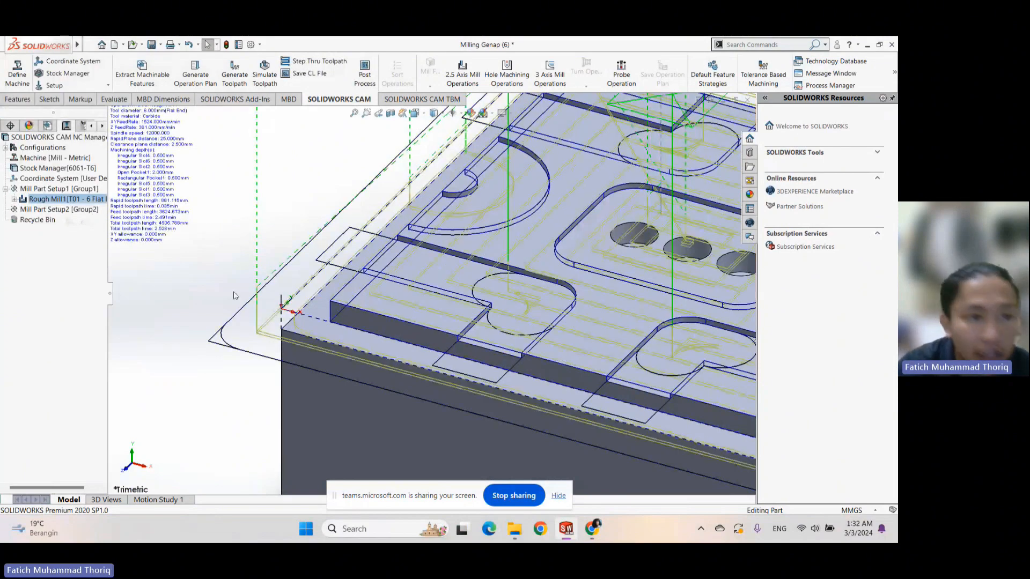
left_click(58, 200)
Add a hole machining Rough Mill operation to Mill Part Setup1 using T02 - 3 Flat End, with all available hole features selected
right_click(86, 189)
left_click(263, 199)
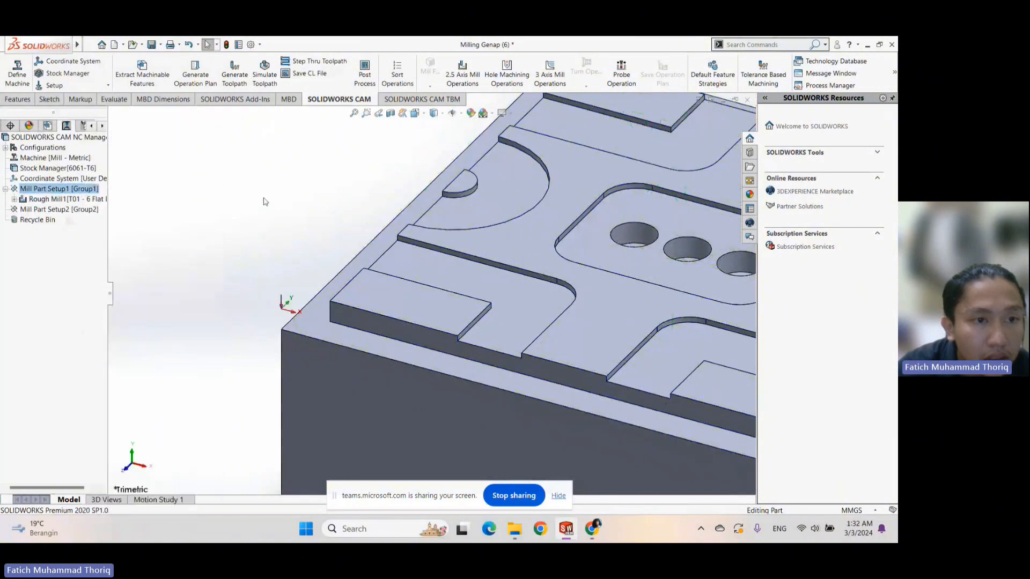
left_click(88, 210)
left_click(64, 189)
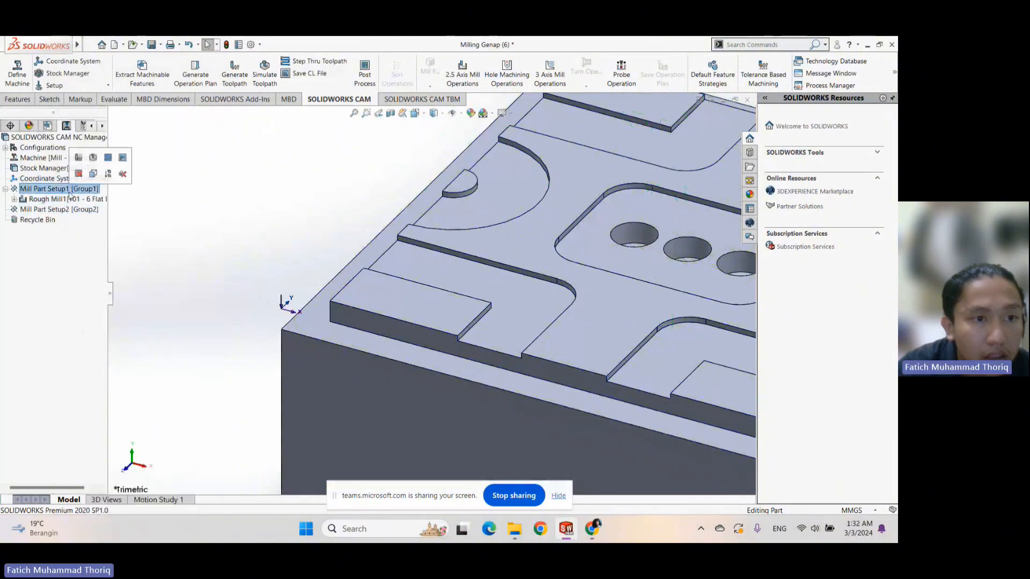
right_click(69, 191)
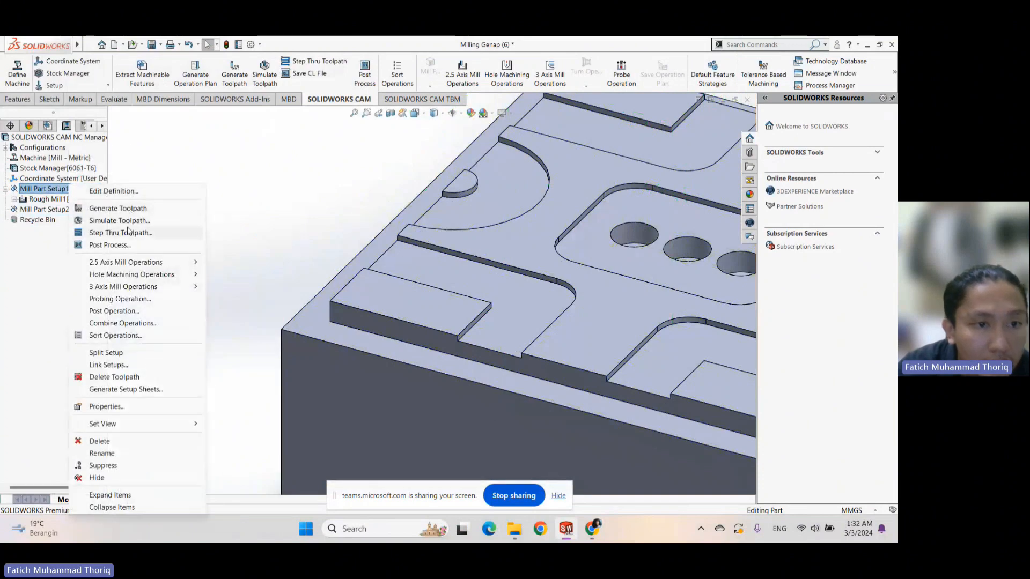
mouse_move(143, 288)
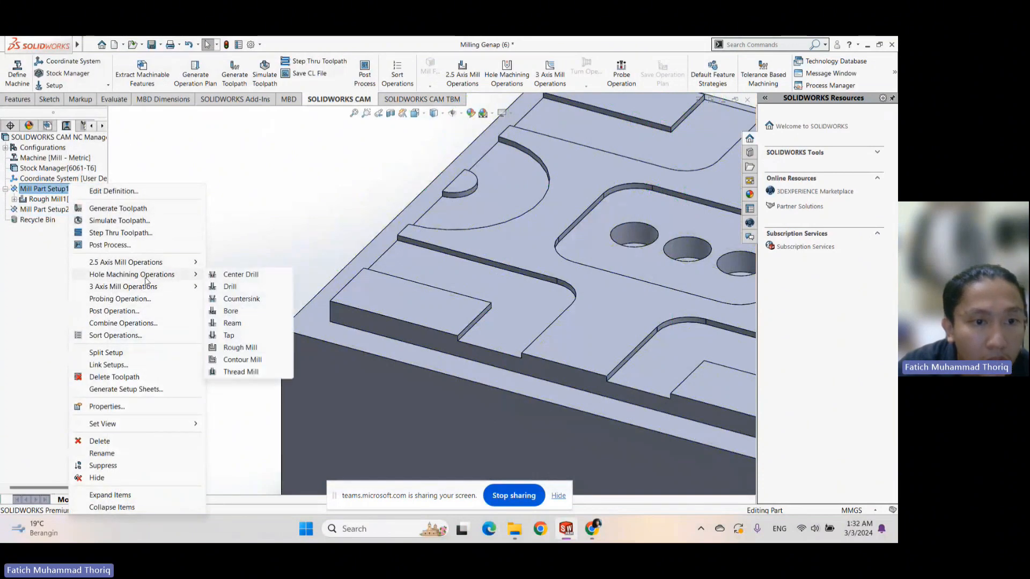
left_click(239, 347)
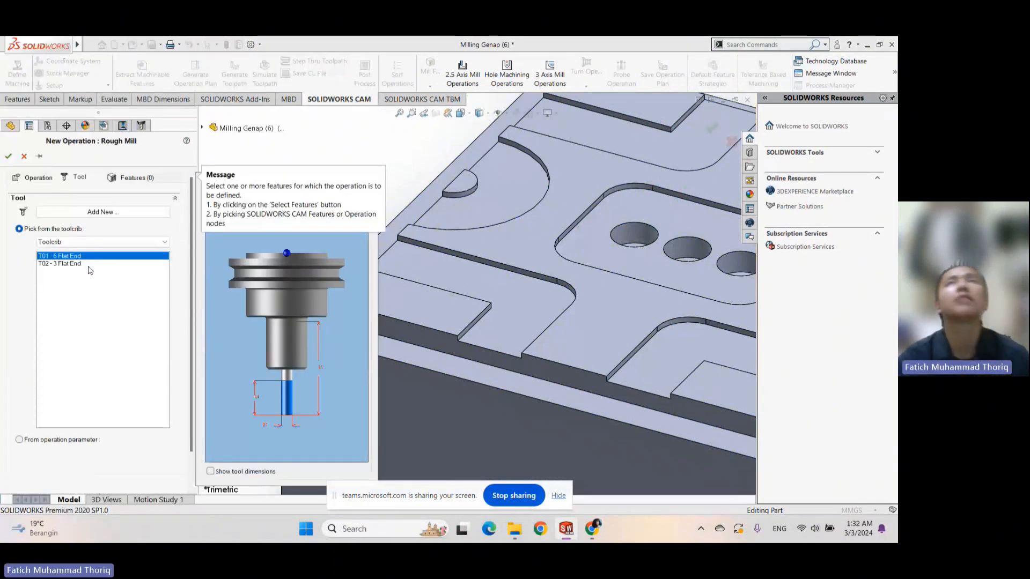
left_click(88, 264)
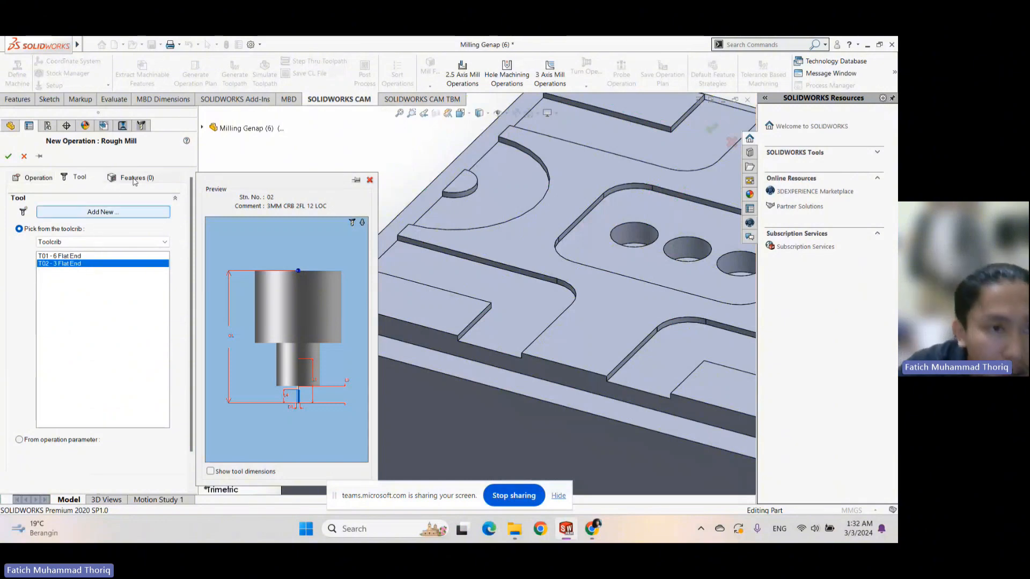
left_click(133, 182)
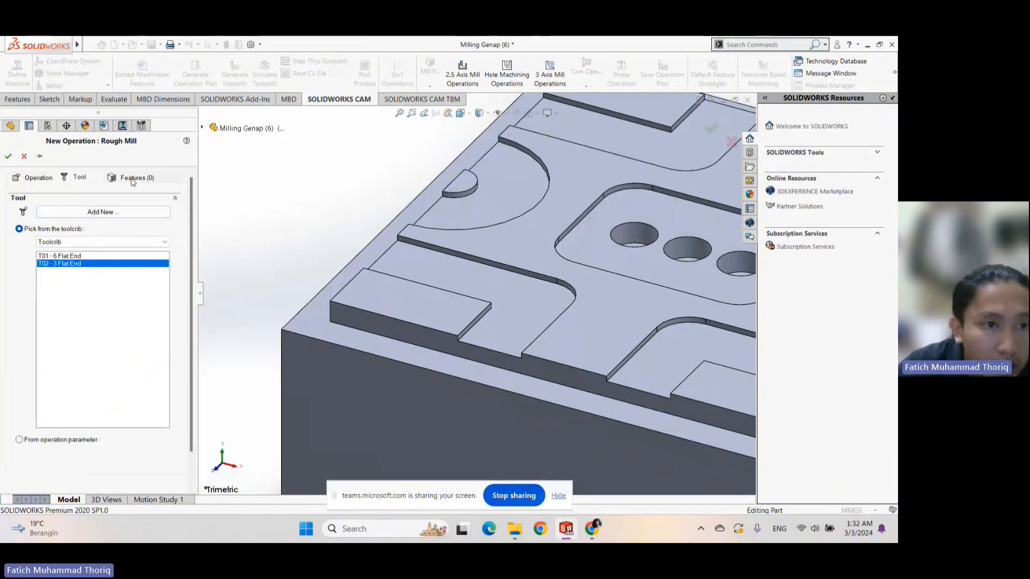
left_click(50, 308)
left_click(8, 156)
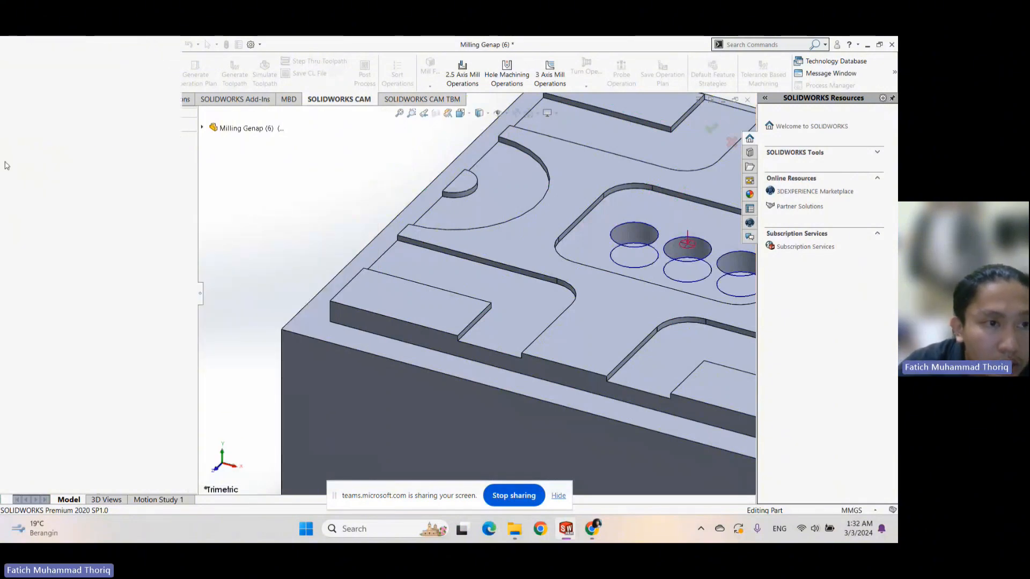
Set the hole Rough Mill operation's side allowance to 0 mm, accept its parameters and generate its toolpath
double_click(89, 210)
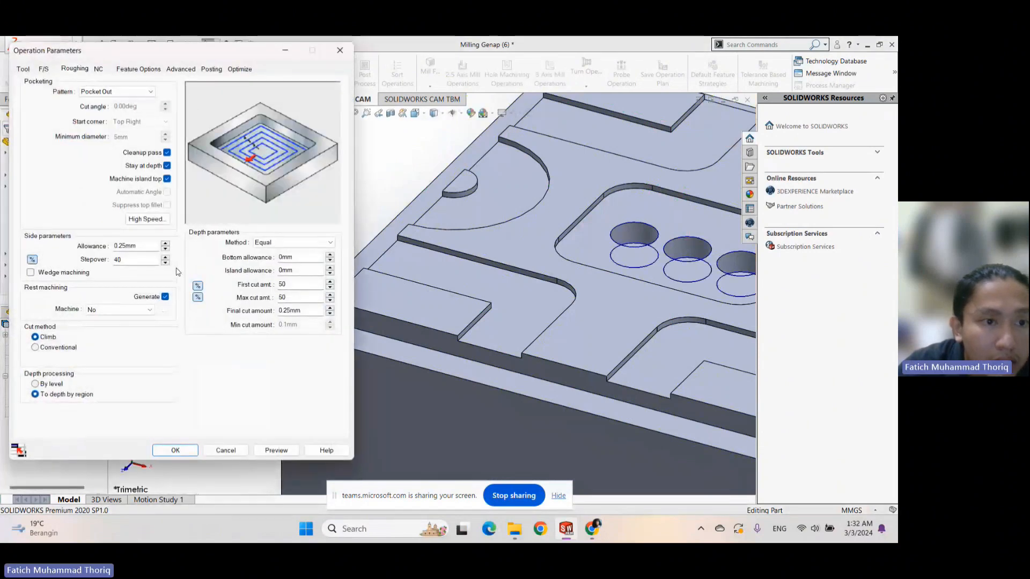
left_click(137, 246)
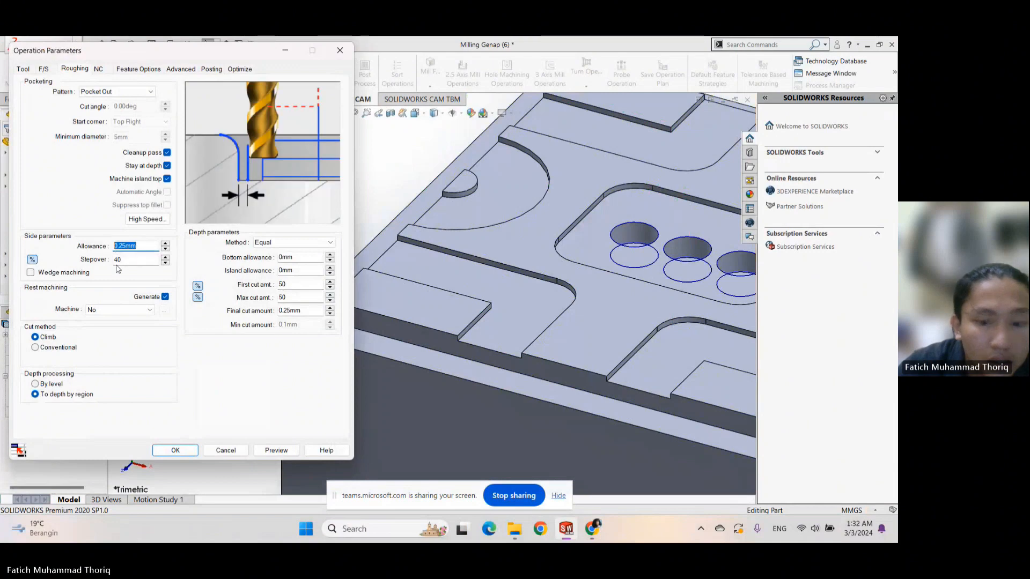
type("0")
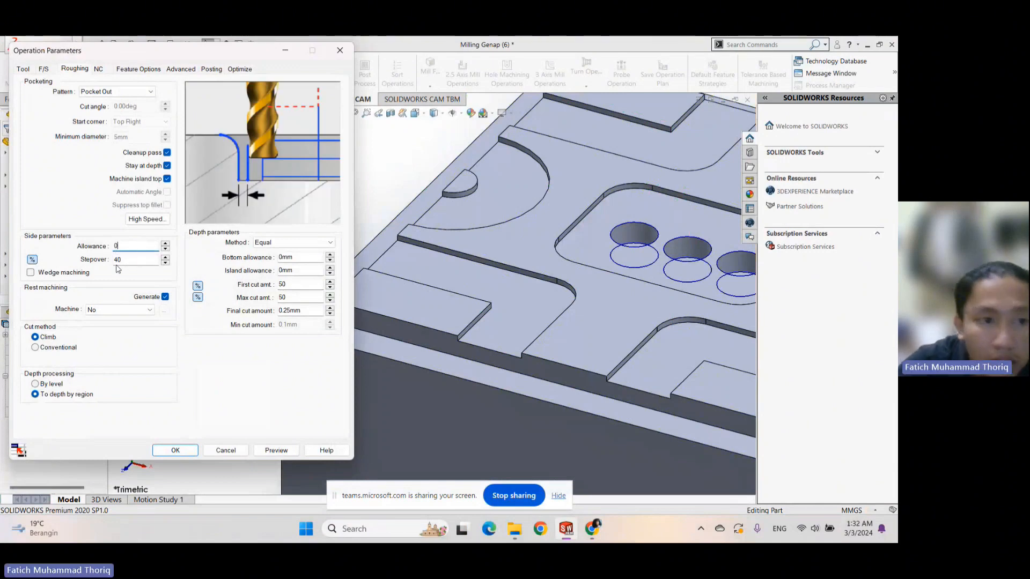
left_click(183, 452)
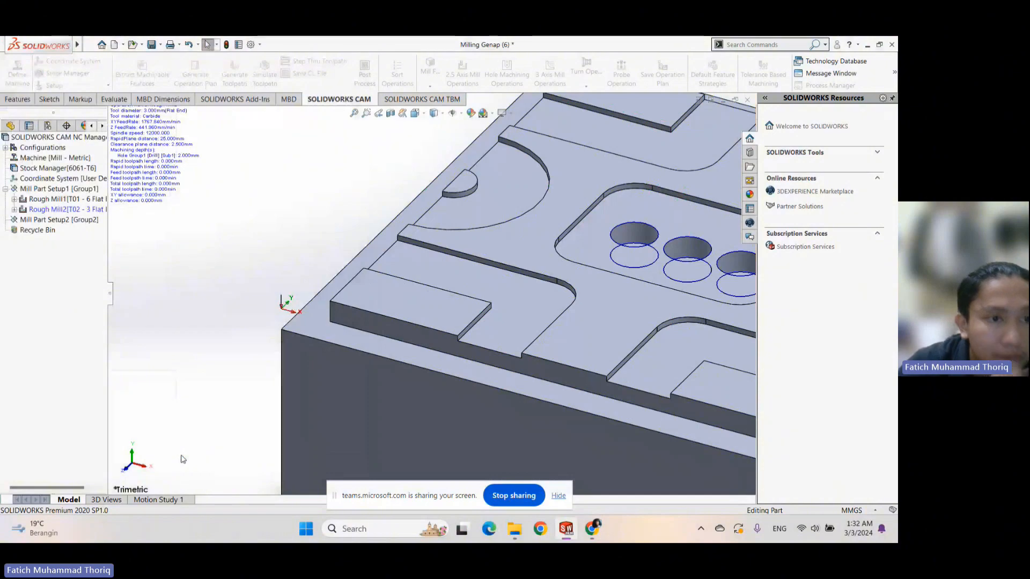
left_click(79, 199)
left_click(78, 210)
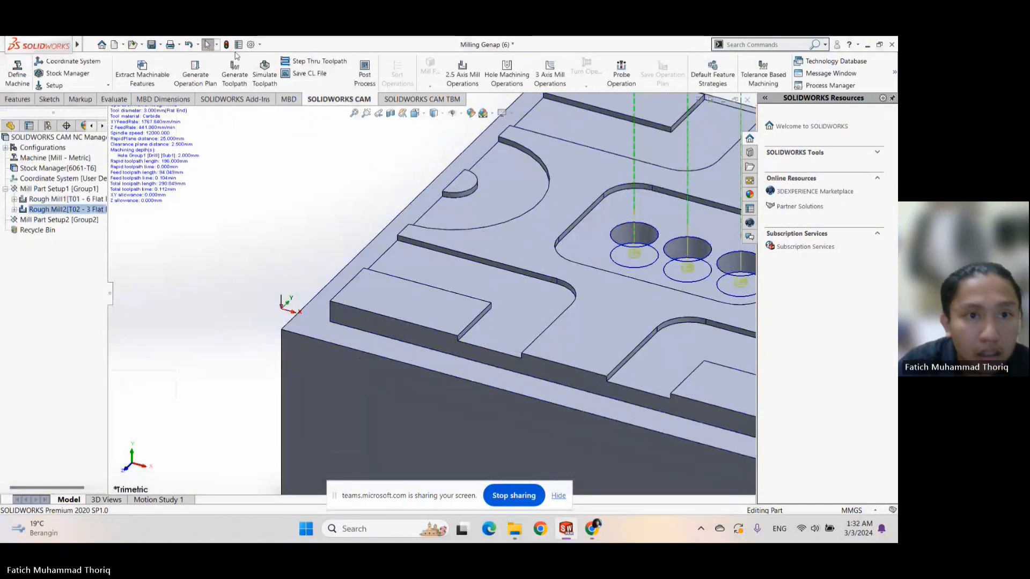
Run the toolpath simulation of the milling operations to its end and close it
scroll(574, 311, "down", 1)
scroll(558, 310, "up", 5)
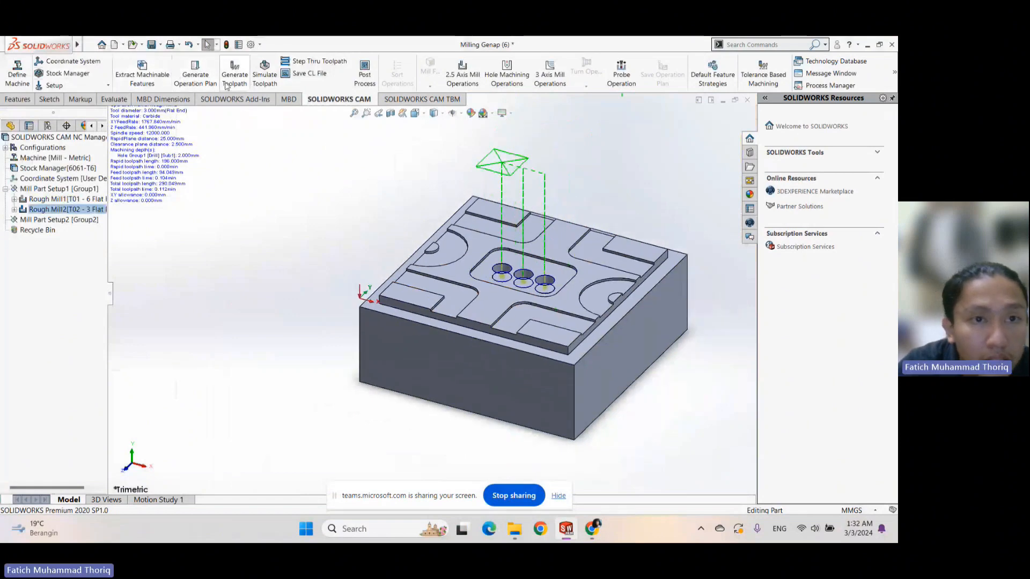
left_click(264, 70)
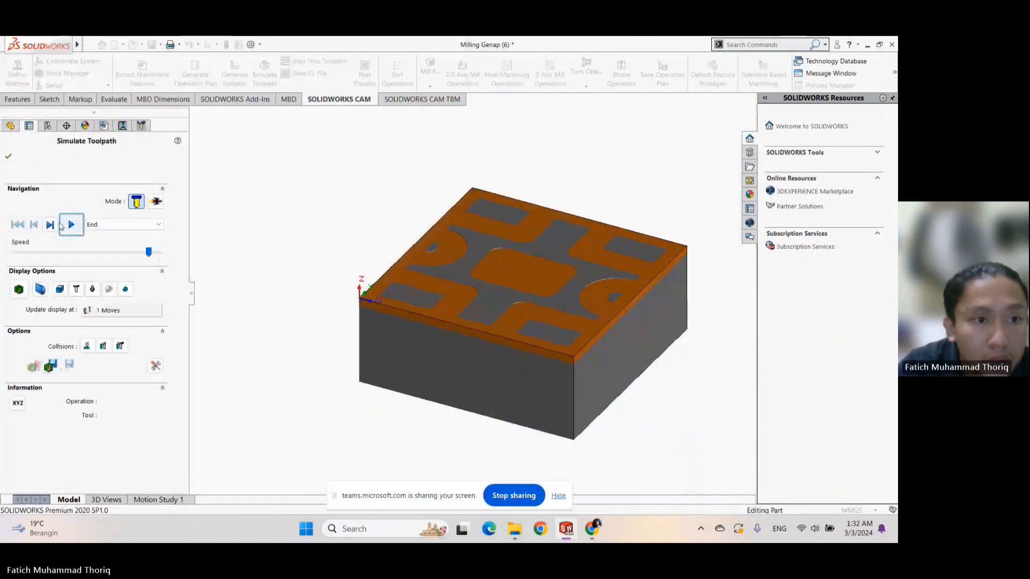
left_click(69, 225)
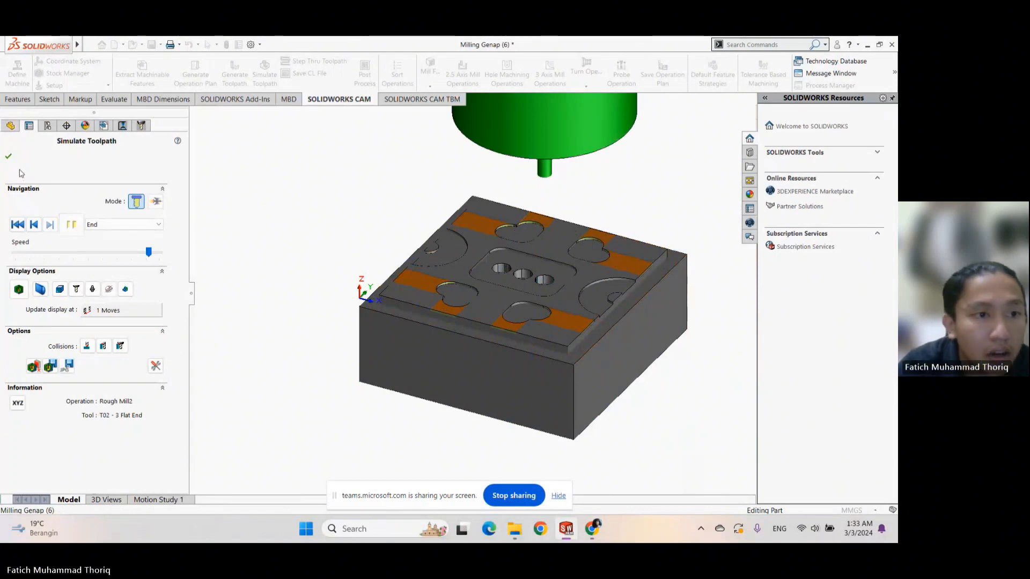
left_click(8, 156)
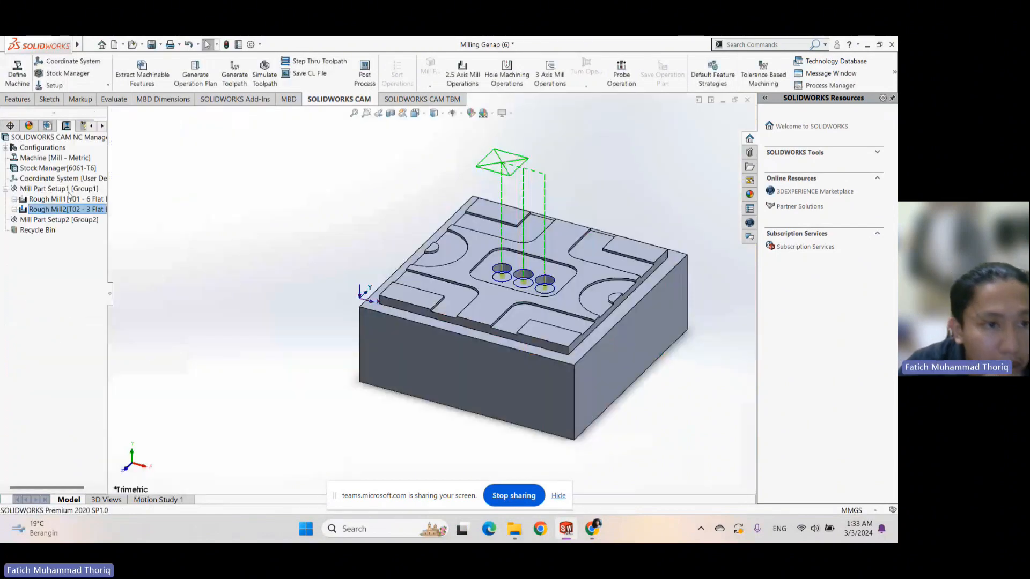
Start another 2.5 axis Rough Mill operation in Mill Part Setup1 with T02 - 3 Flat End, and show its available features
right_click(69, 190)
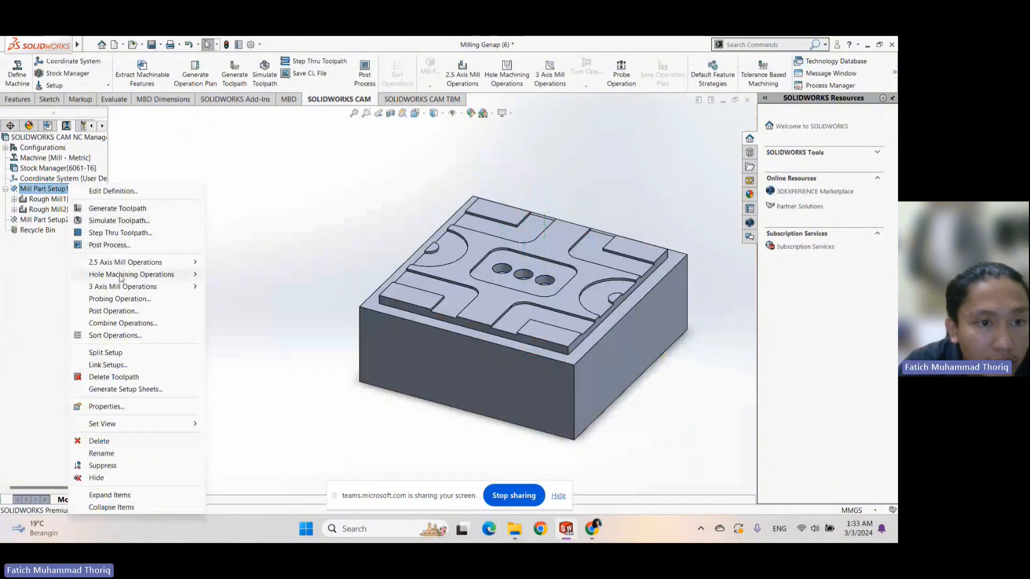
mouse_move(125, 273)
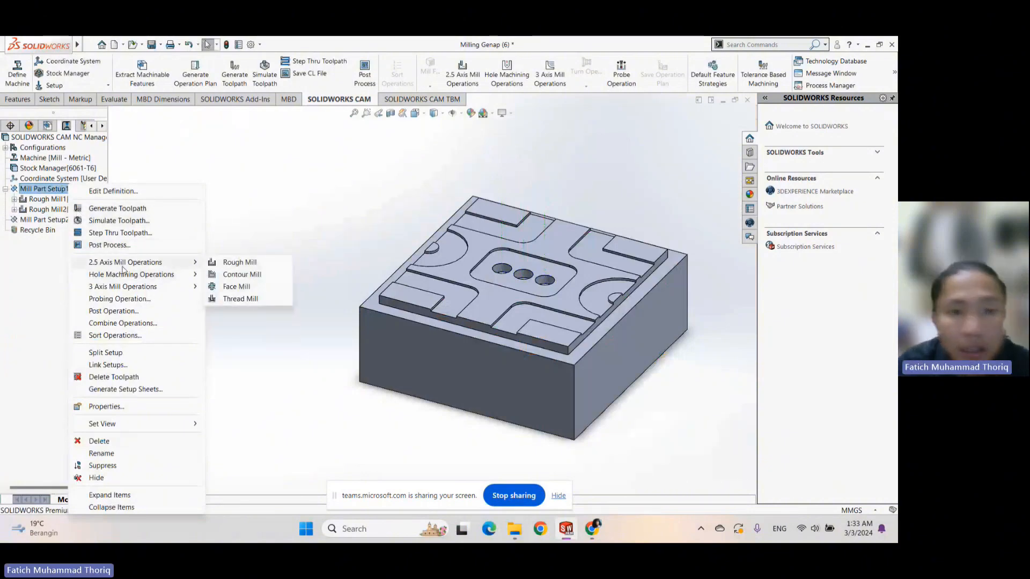
left_click(221, 263)
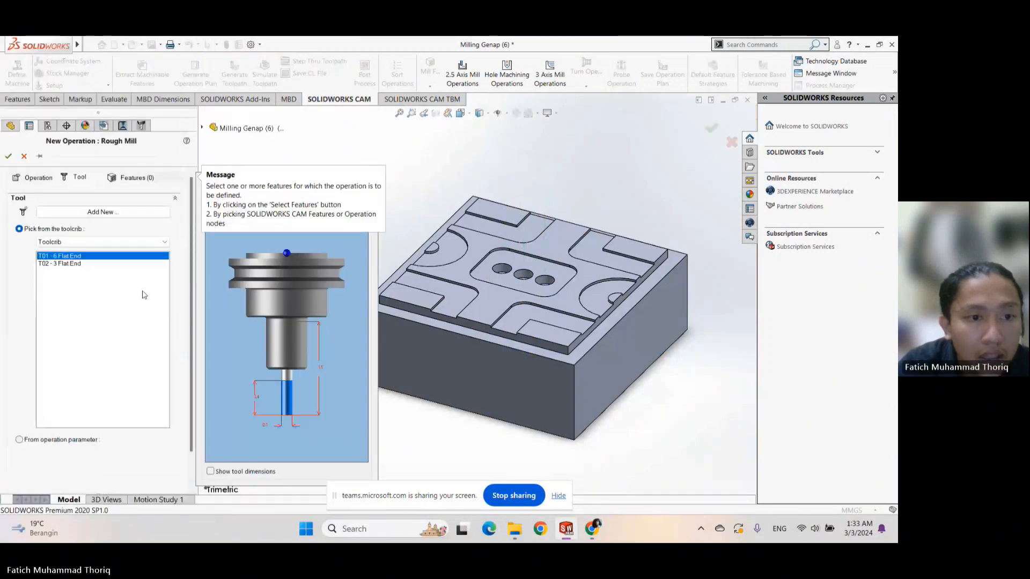
left_click(67, 263)
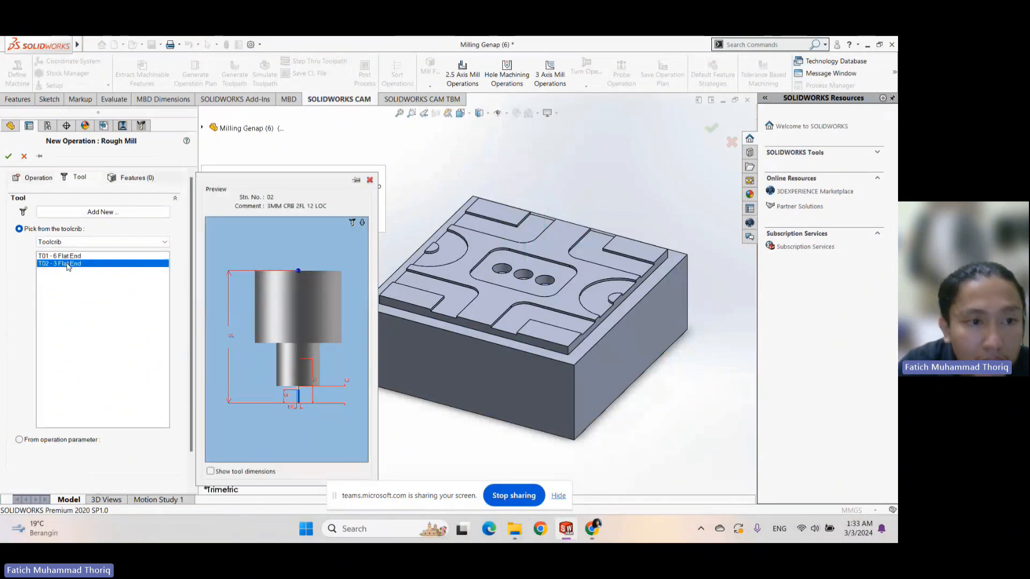
left_click(124, 177)
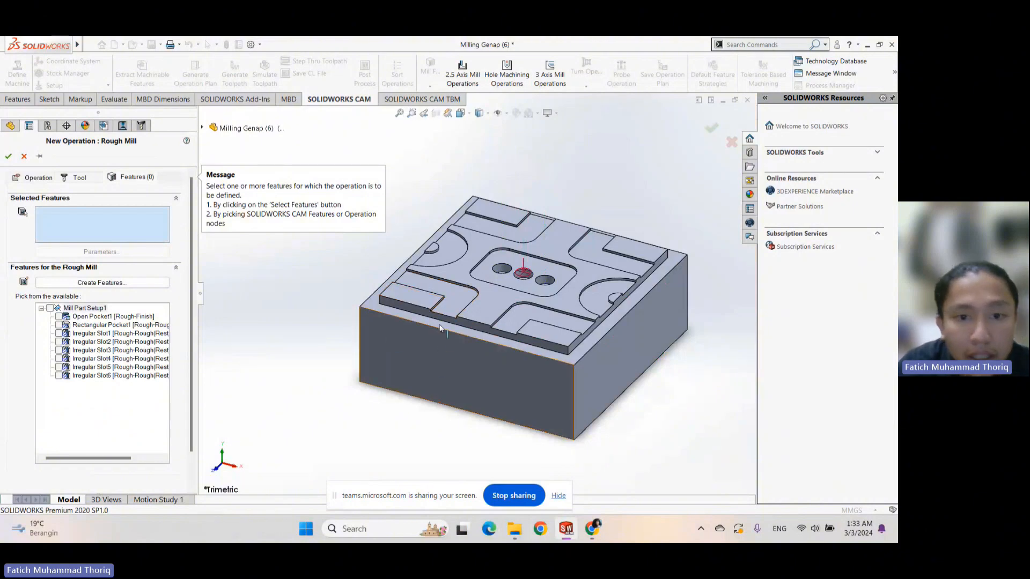
left_click(437, 292)
left_click(546, 323)
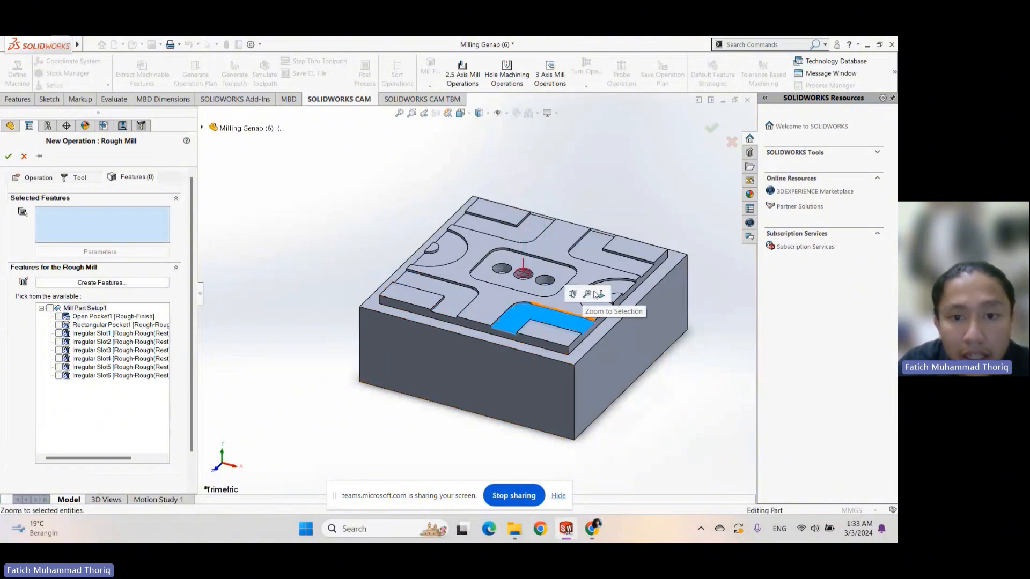
left_click(630, 262)
left_click(519, 232)
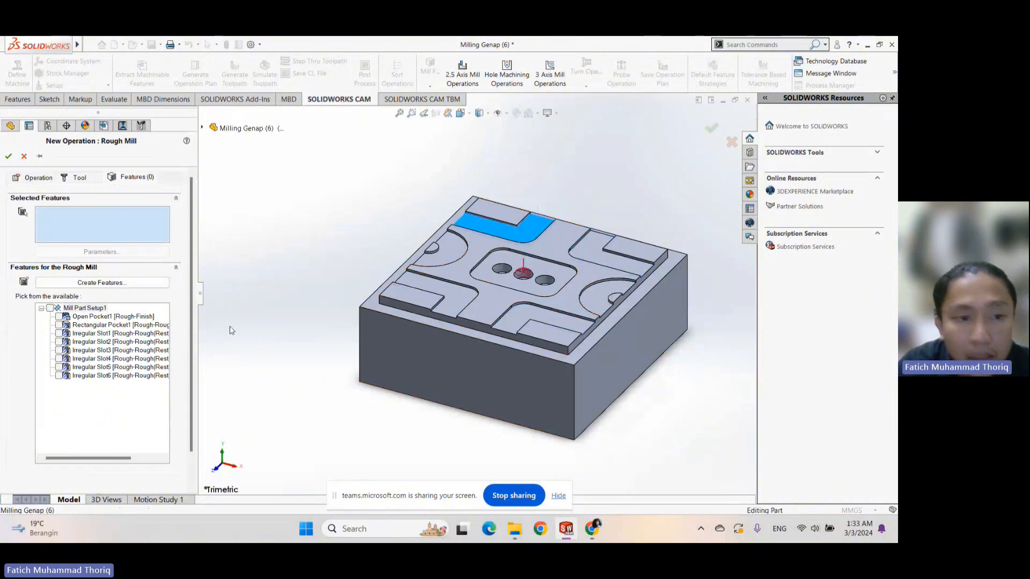
left_click(64, 317)
left_click(60, 317)
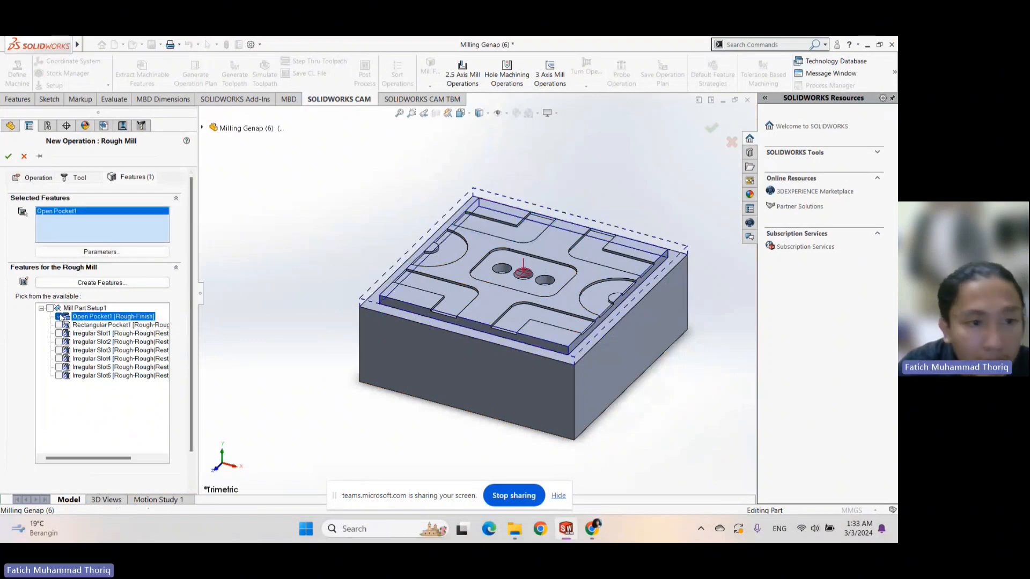
left_click(60, 317)
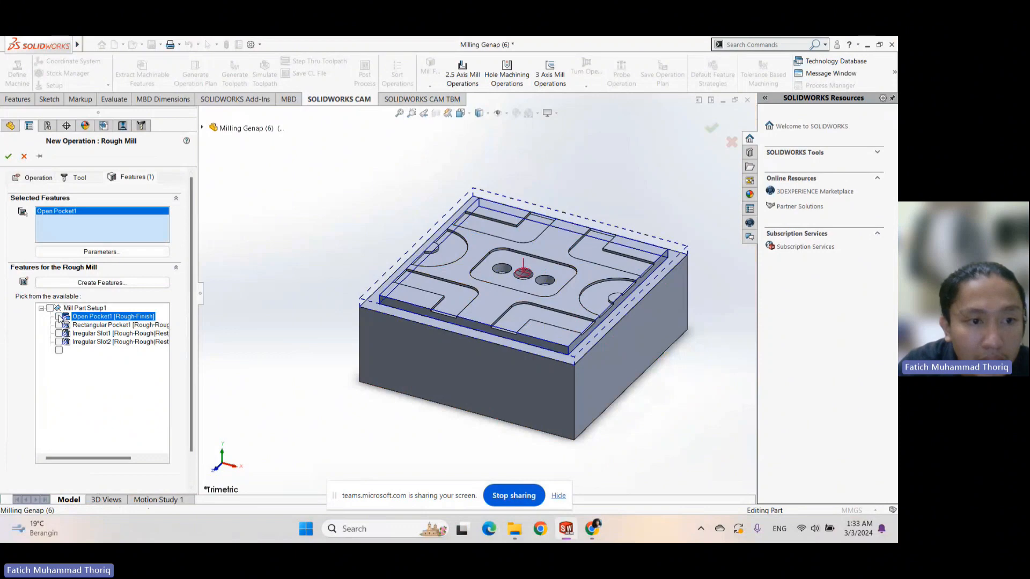
Assign only Irregular Slot1 through Irregular Slot4 to the new T02 - 3 Flat End Rough Mill operation and create it
left_click(60, 325)
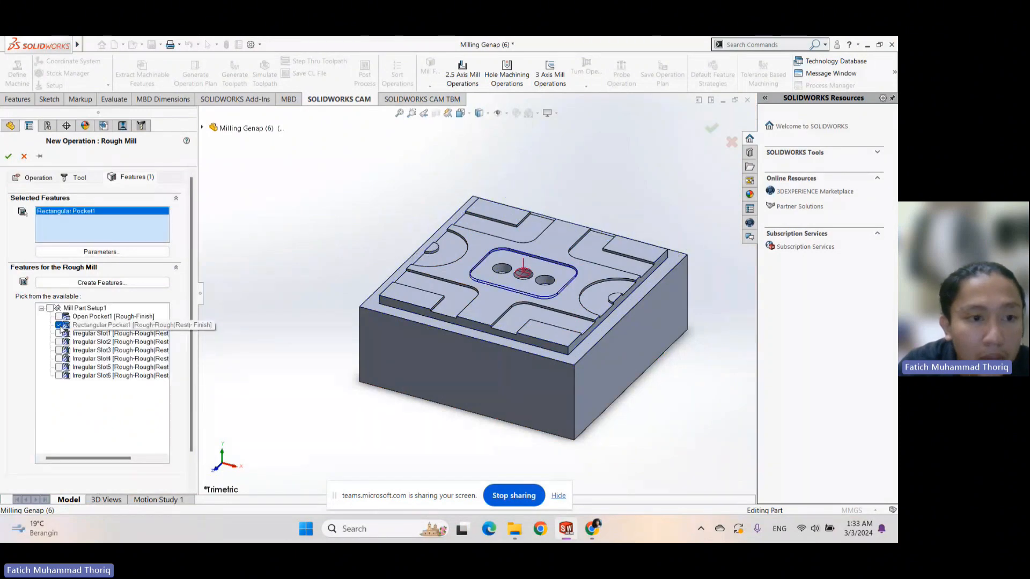
left_click(59, 334)
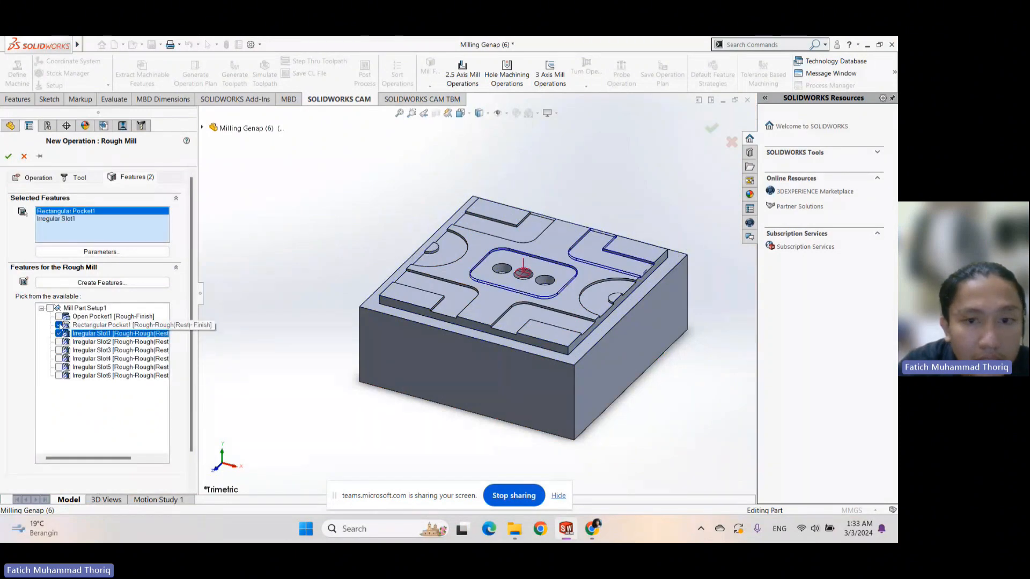
left_click(59, 325)
left_click(60, 342)
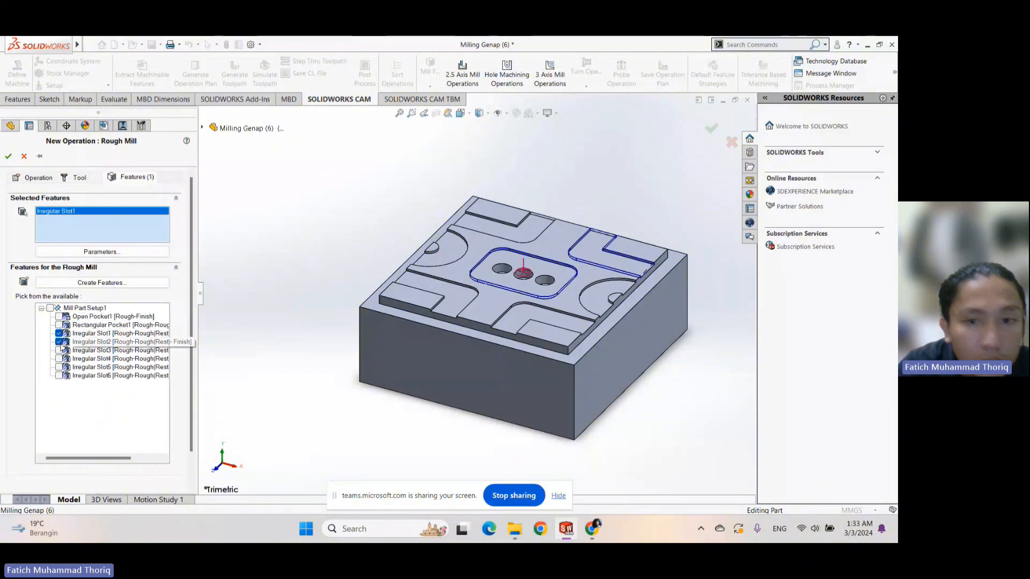
left_click(60, 351)
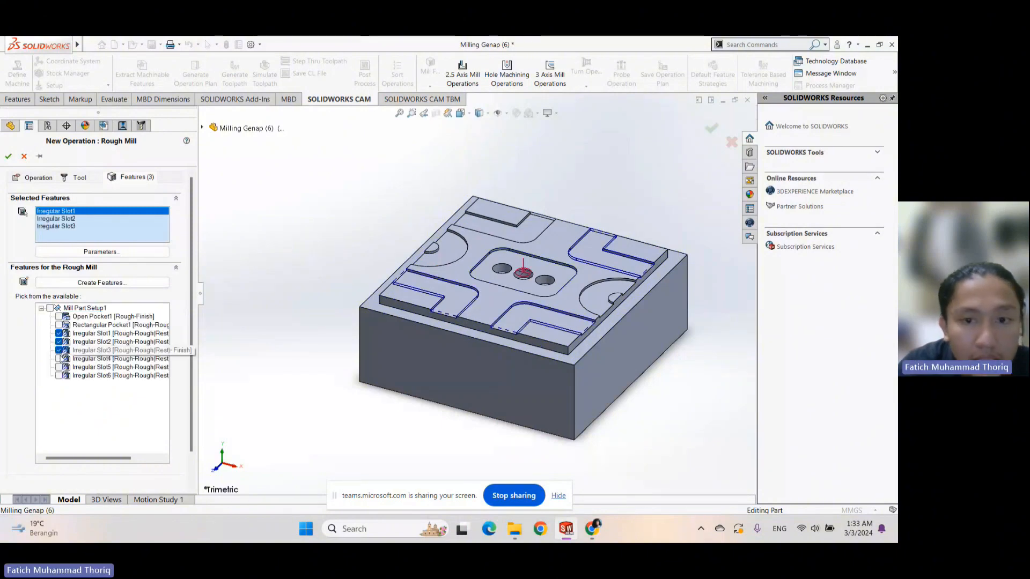
left_click(65, 358)
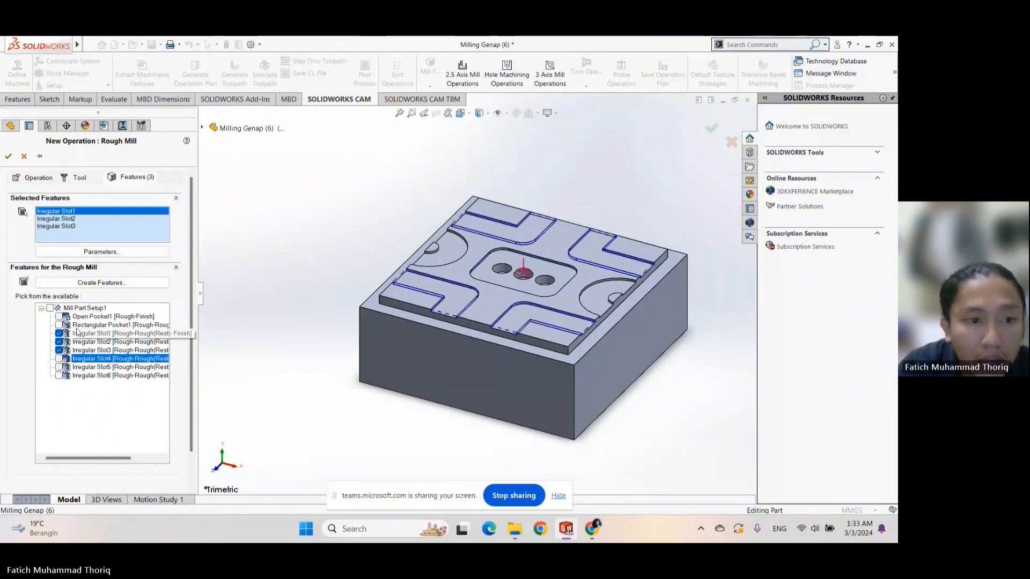
left_click(60, 358)
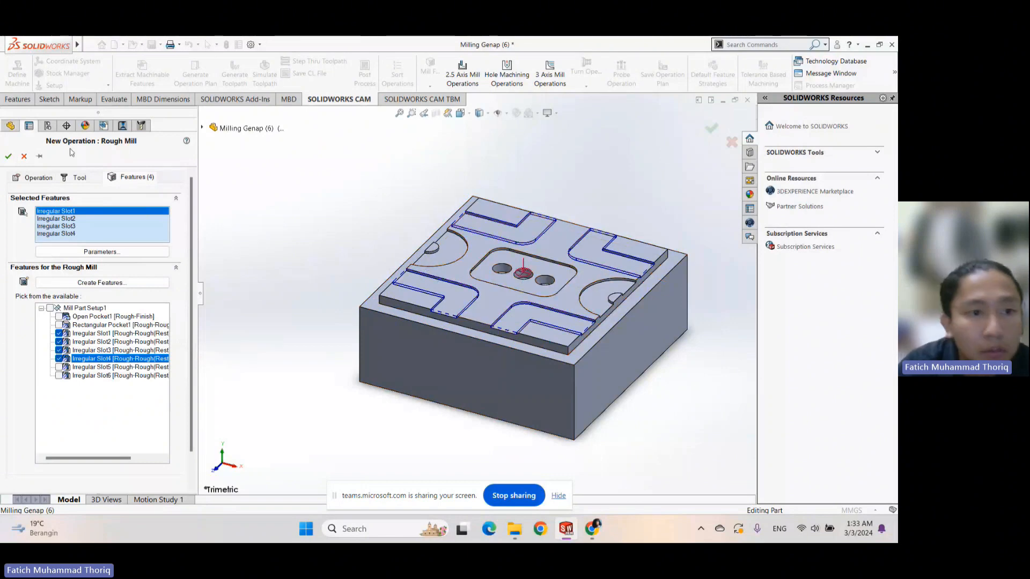
left_click(8, 160)
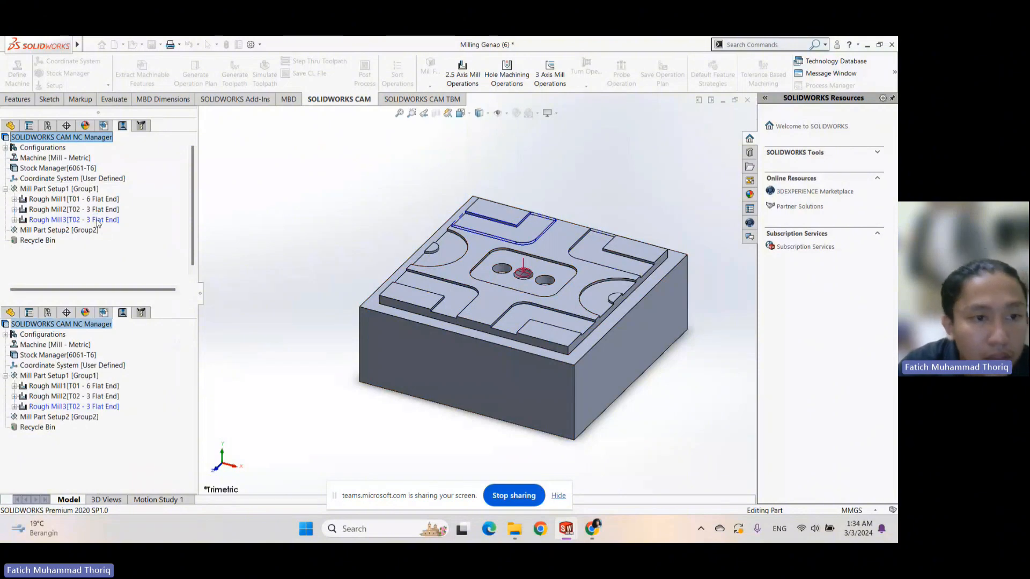
Set the corner slot Rough Mill operation's side allowance to 0 mm and generate its toolpath
double_click(97, 219)
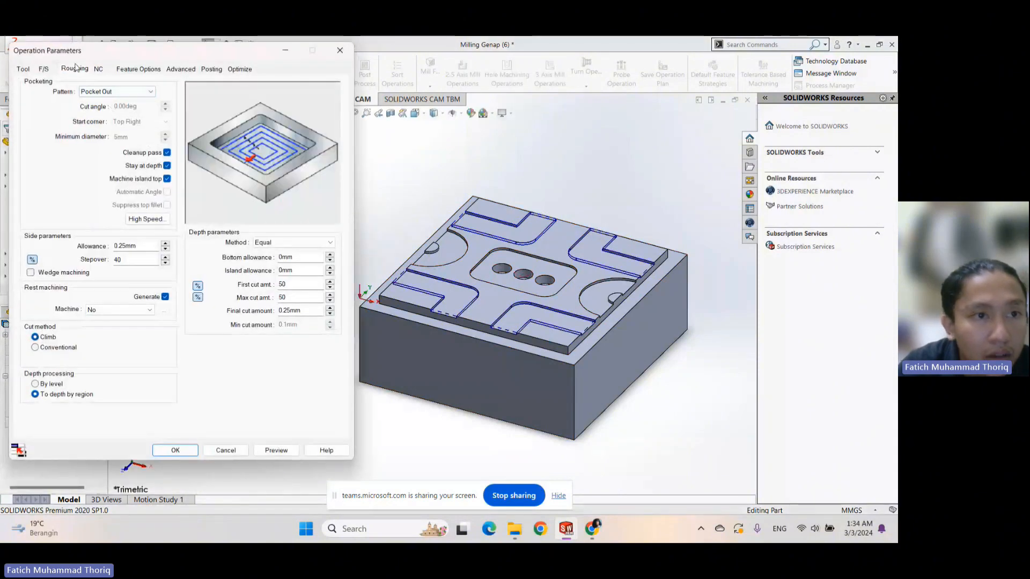
left_click_drag(144, 244, 108, 251)
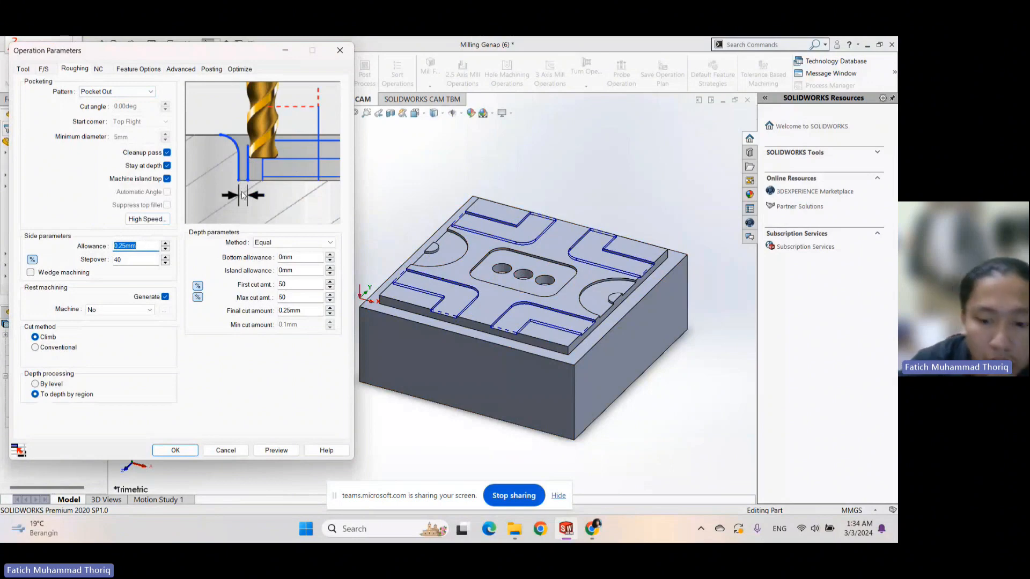
type("0")
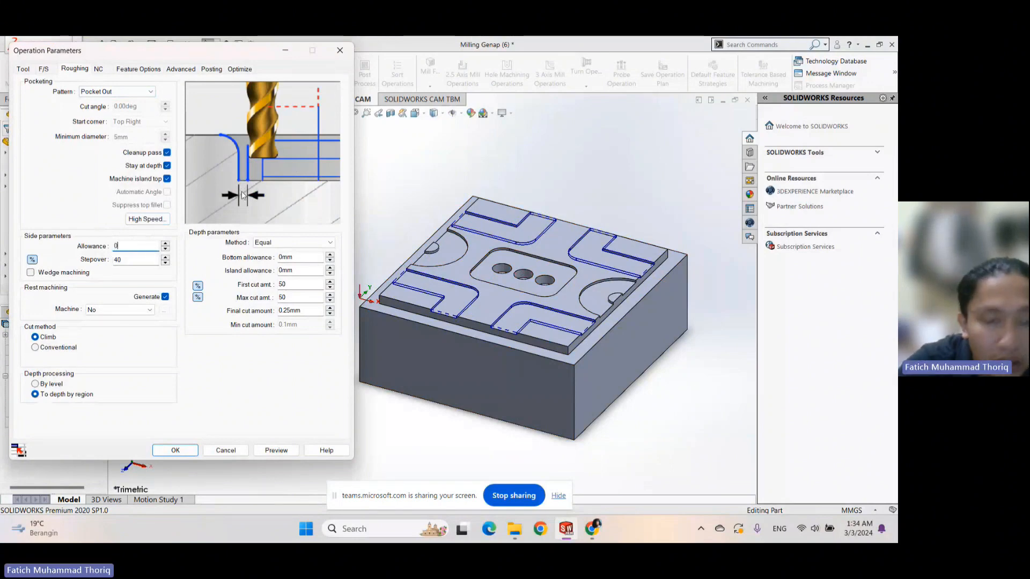
left_click(175, 451)
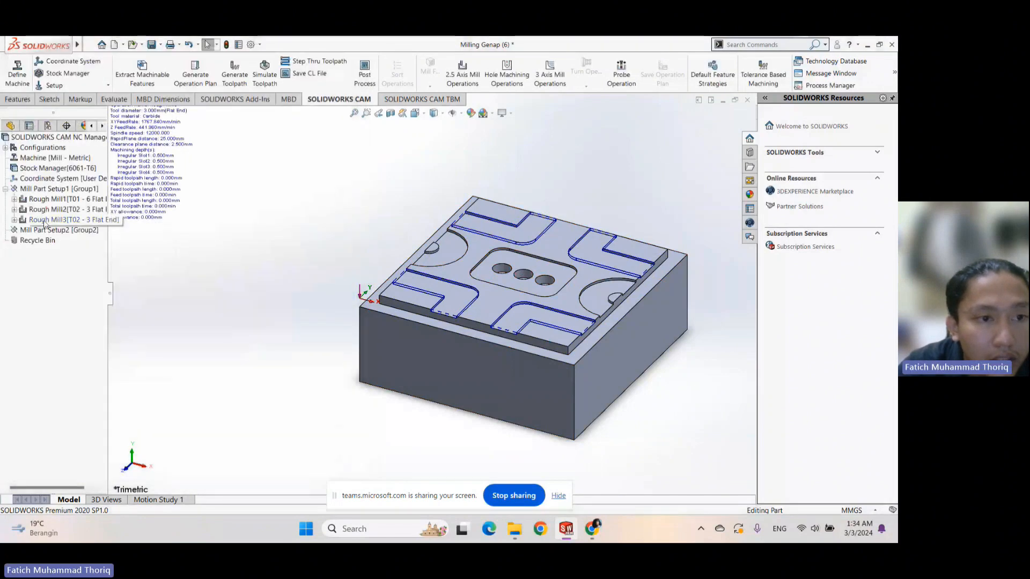
right_click(51, 199)
left_click(115, 224)
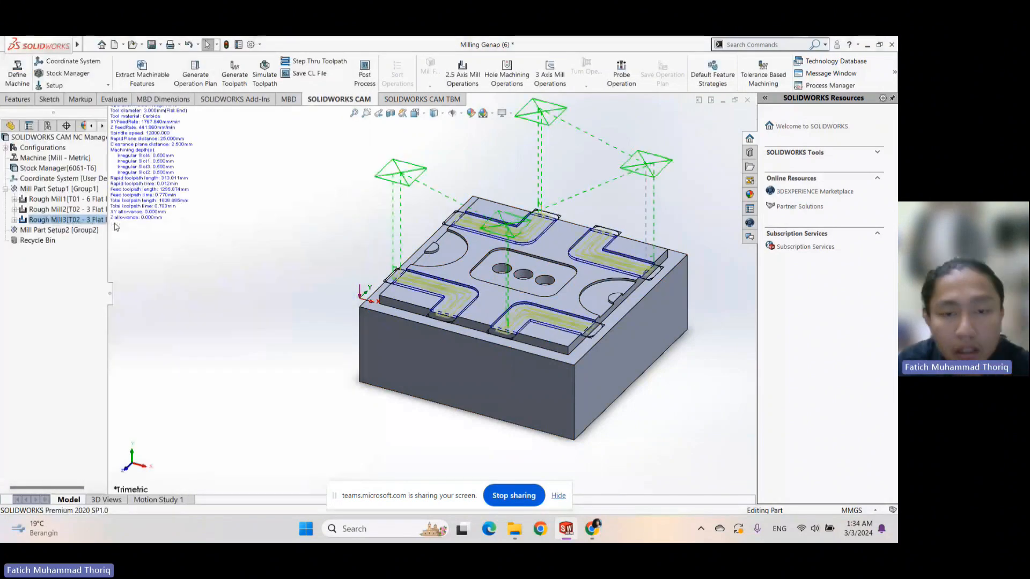
Simulate the milling toolpaths to the end, compare the part with the 3A - GENAP.pdf drawing in Chrome, and return to SOLIDWORKS to close the simulation
left_click(270, 83)
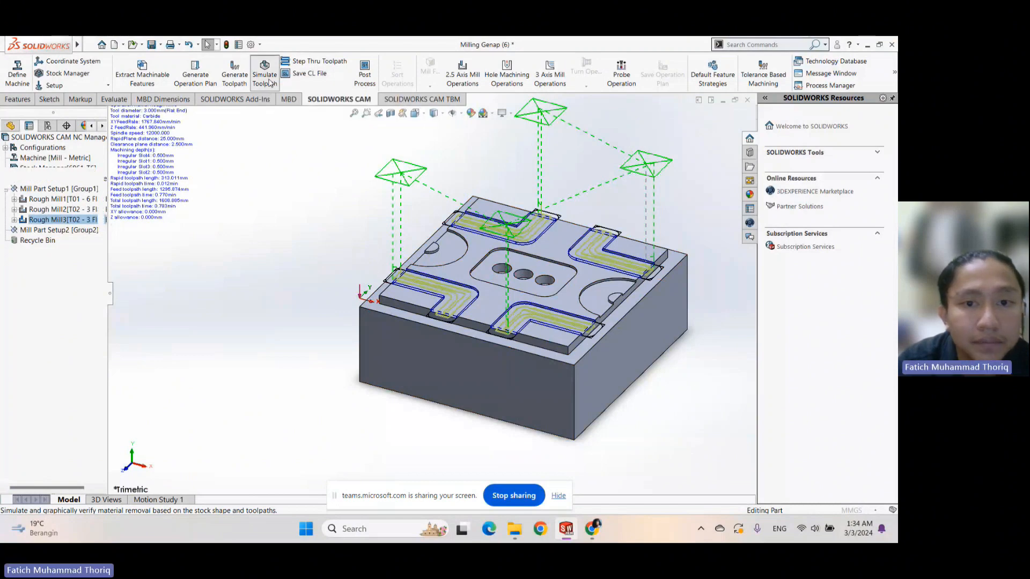
left_click(71, 224)
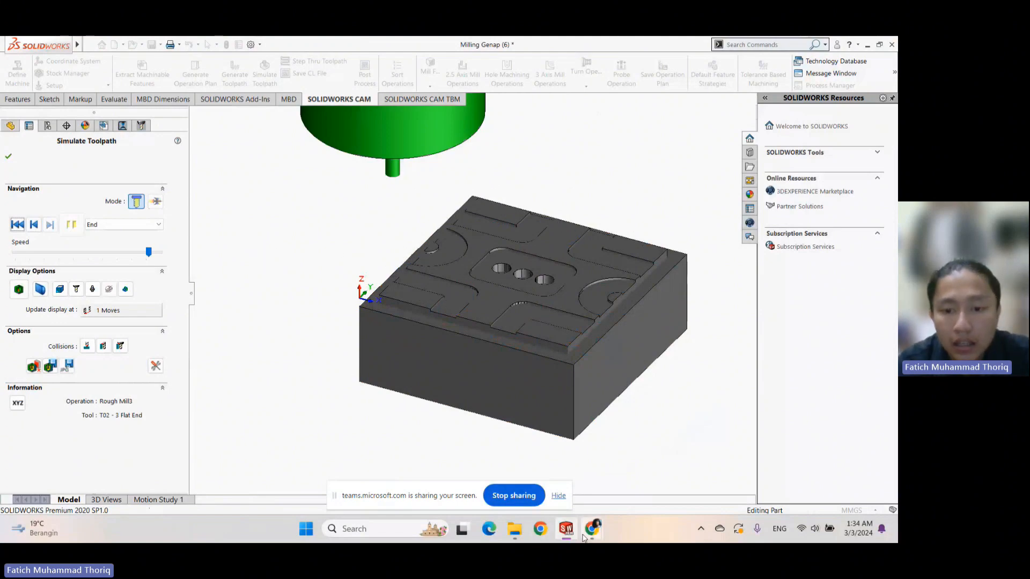
mouse_move(593, 530)
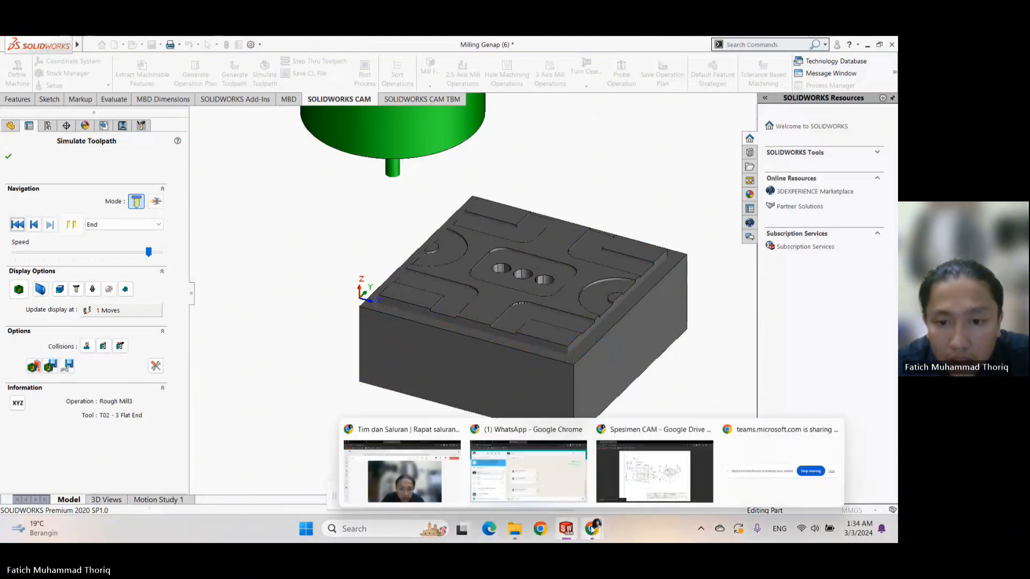
left_click(631, 479)
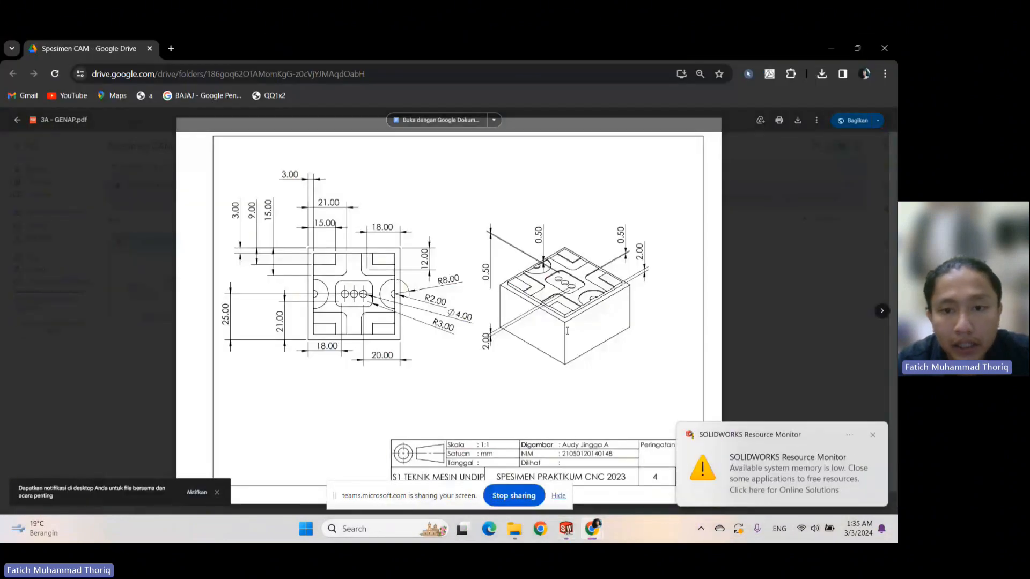
left_click(574, 530)
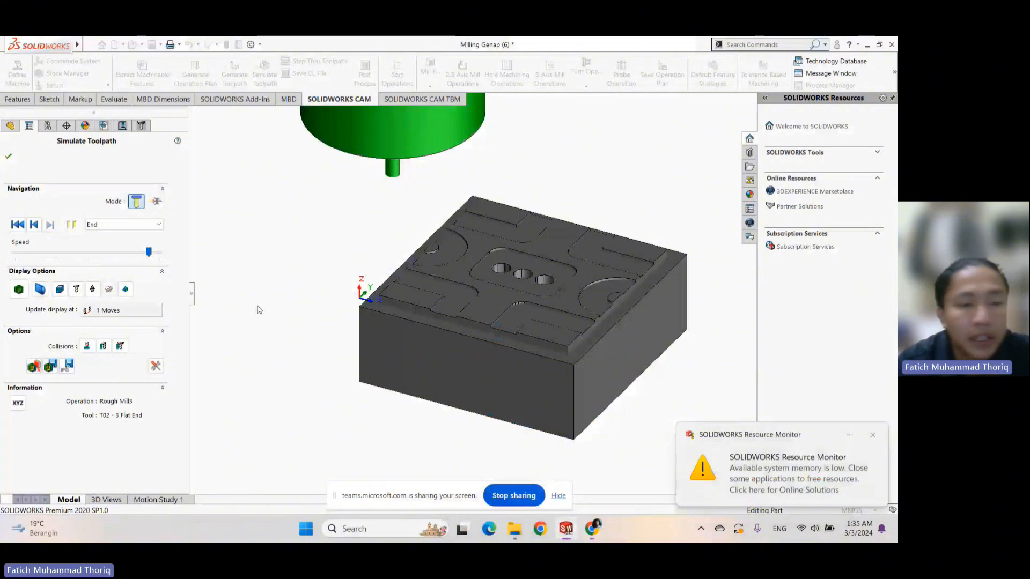
left_click(9, 157)
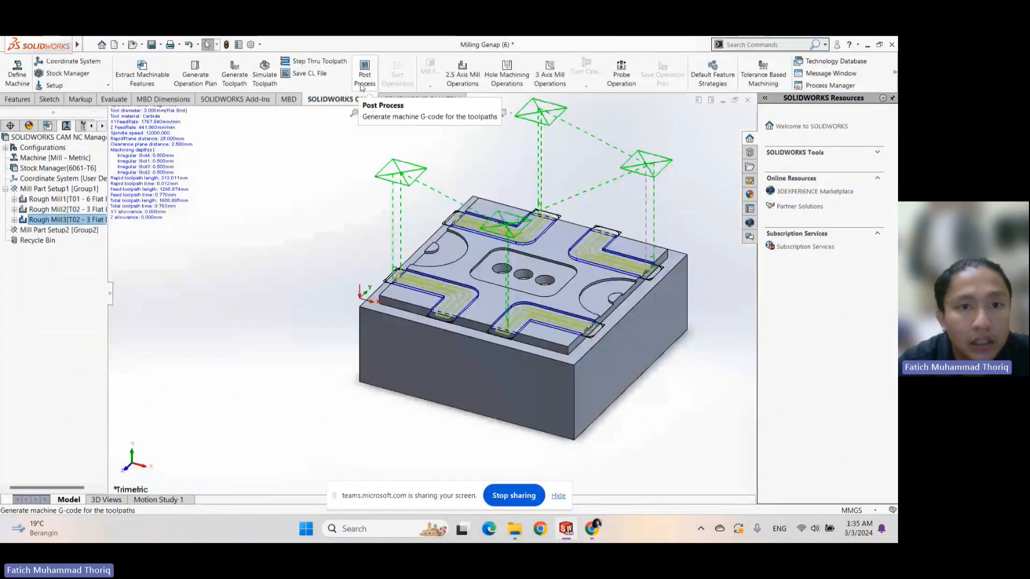
Post process the toolpaths to a G-code text file named G CODE MILLING 3A in the Dokumen folder
left_click(367, 82)
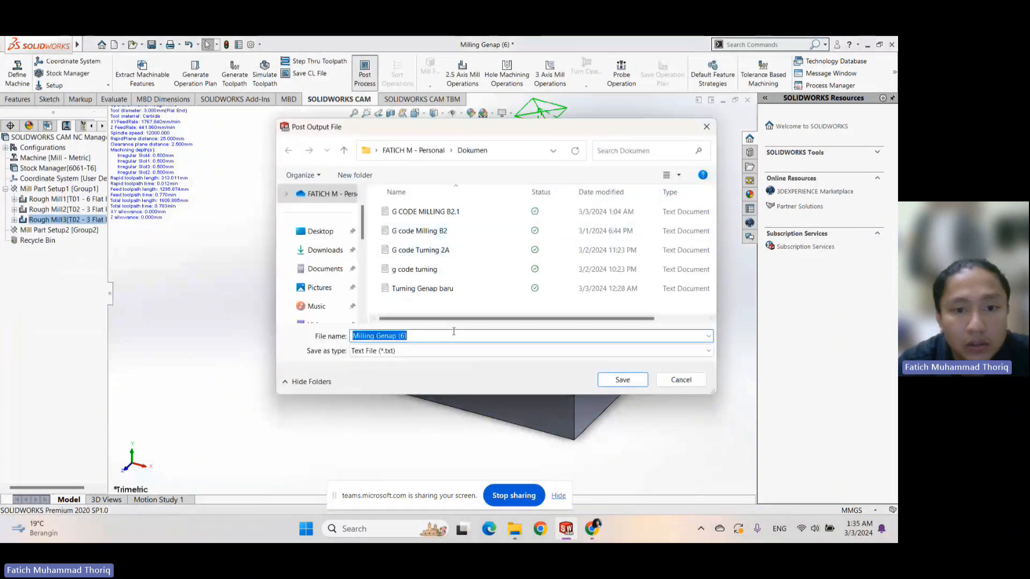
key("BackSpace")
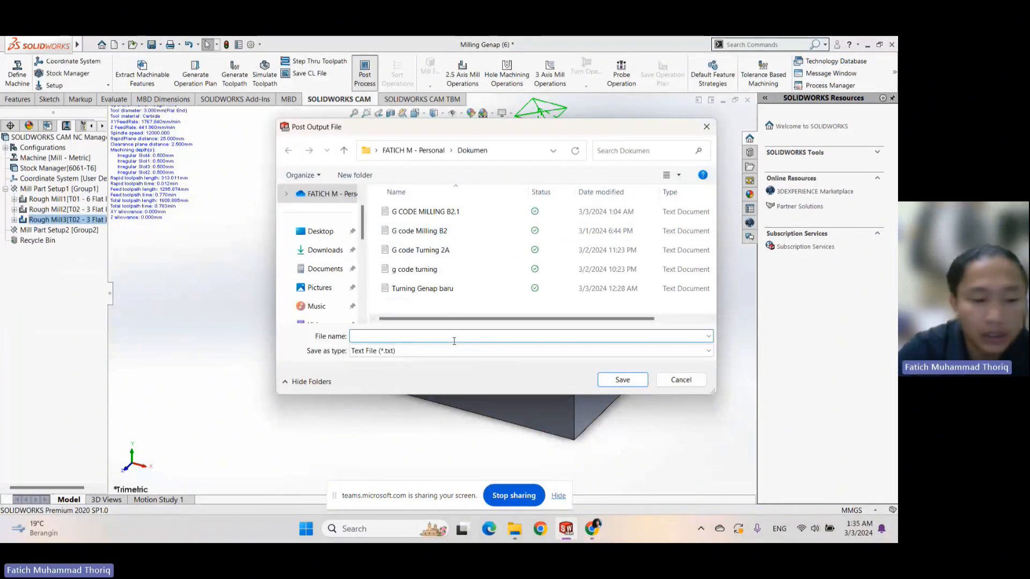
type("m")
key("BackSpace")
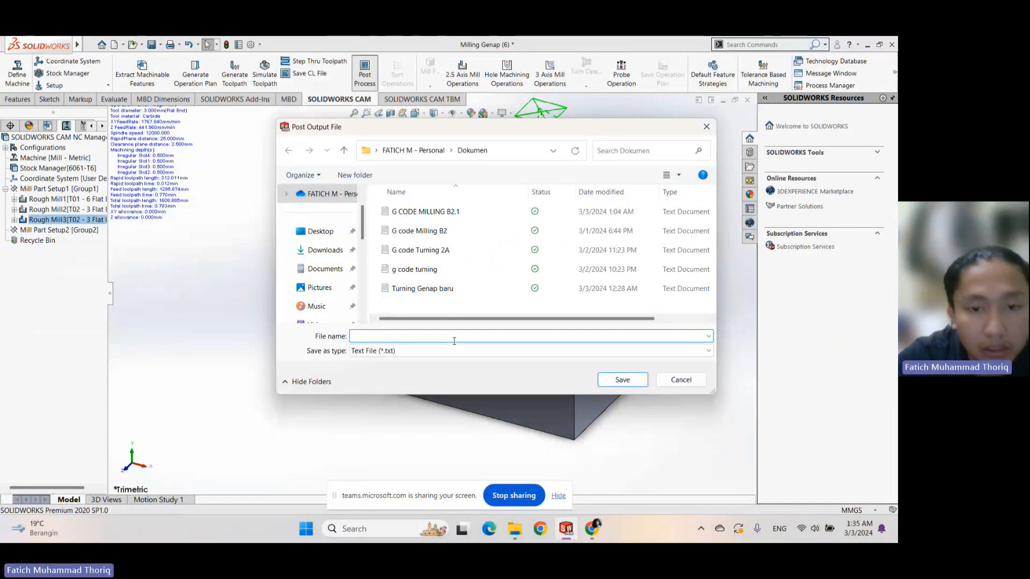
type("G")
key("BackSpace")
type("G ")
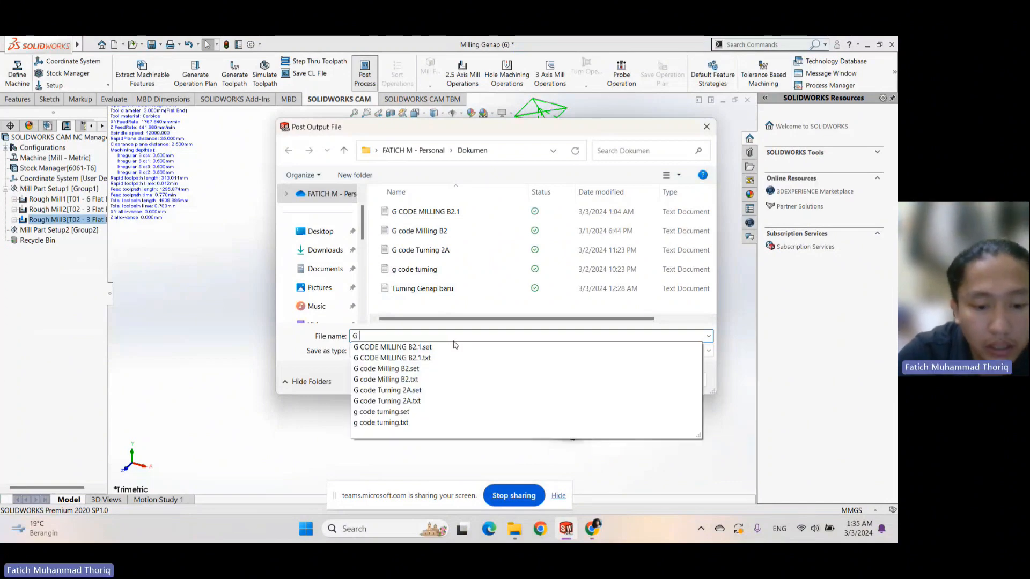
type("CODE MI")
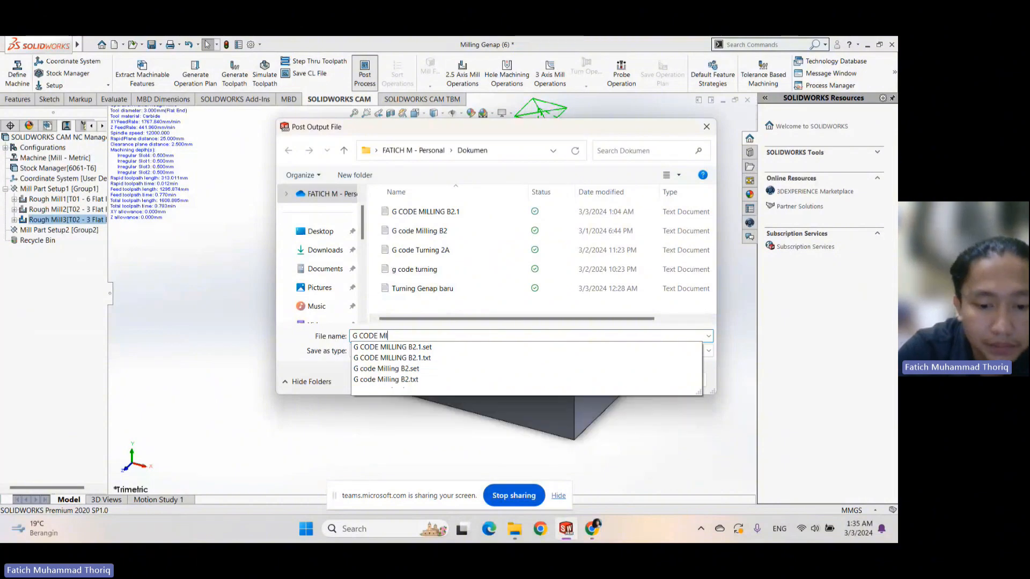
type("LLINH")
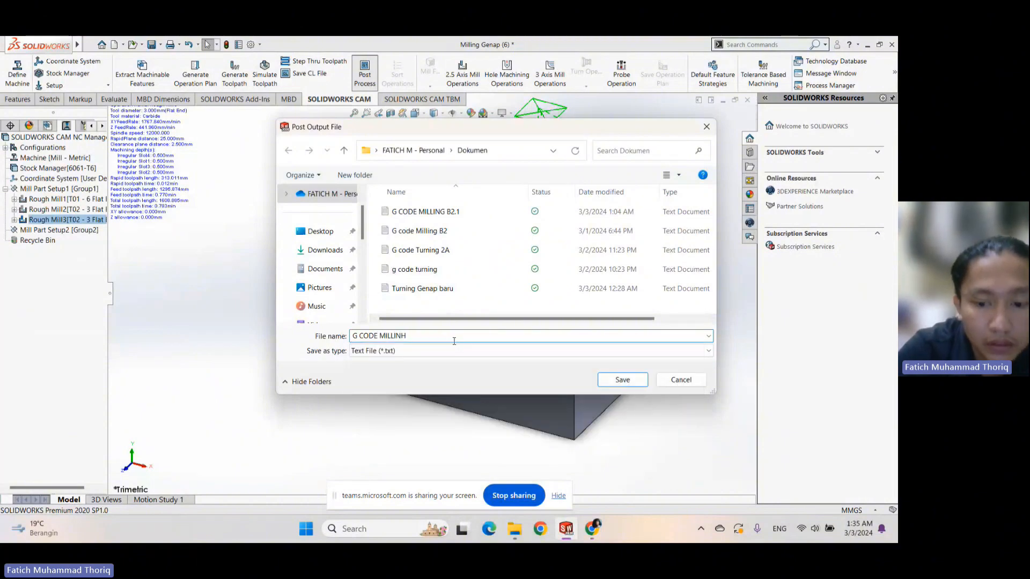
key("BackSpace")
type("NGH")
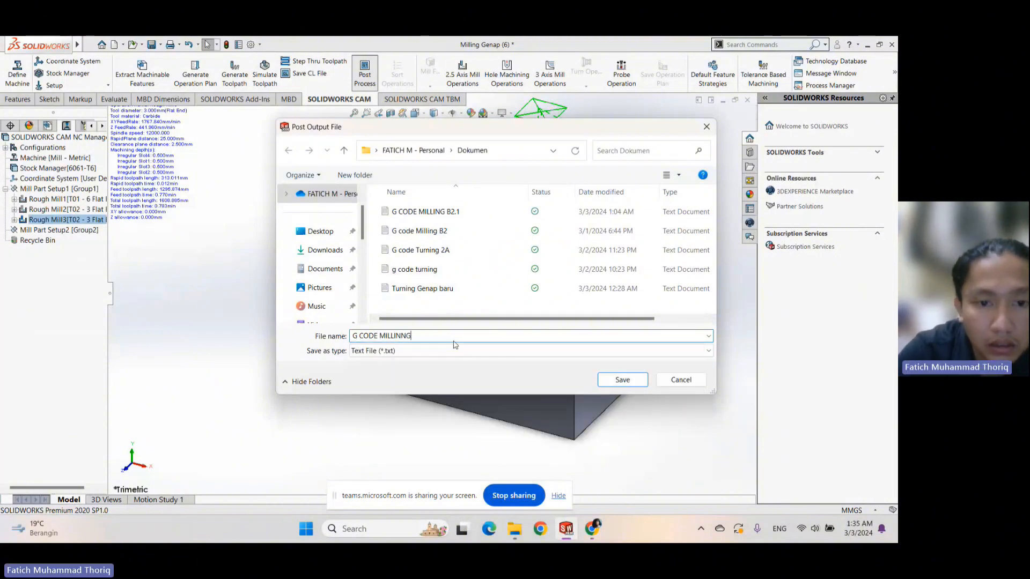
key("BackSpace")
key("BackSpace")
type("G")
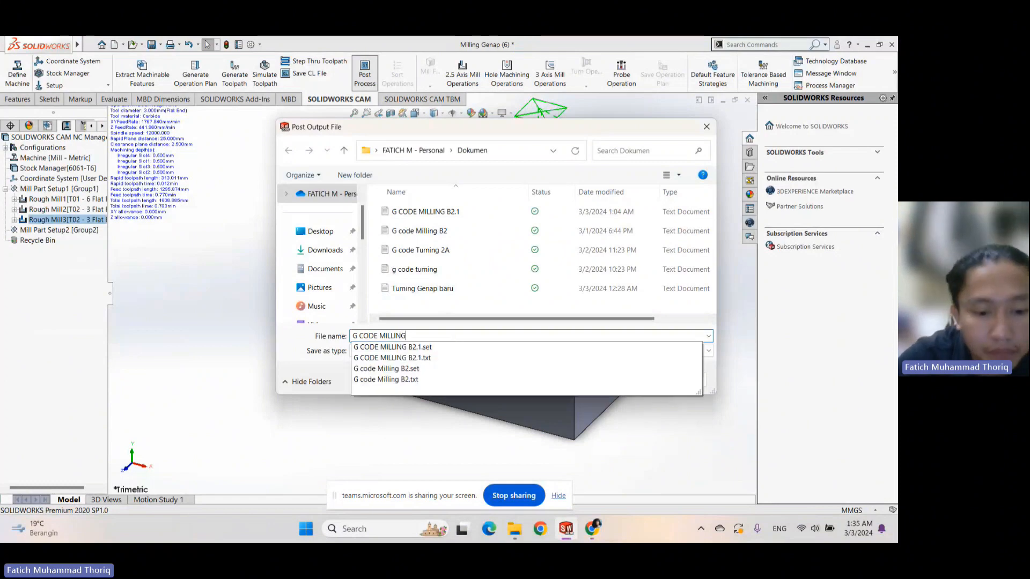
type(" A")
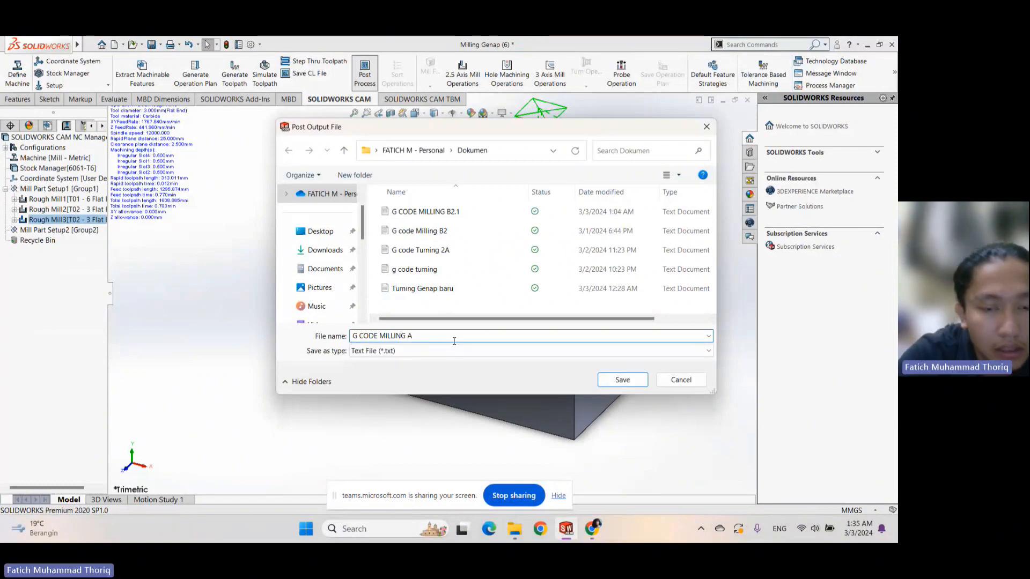
type("3")
key("BackSpace")
key("BackSpace")
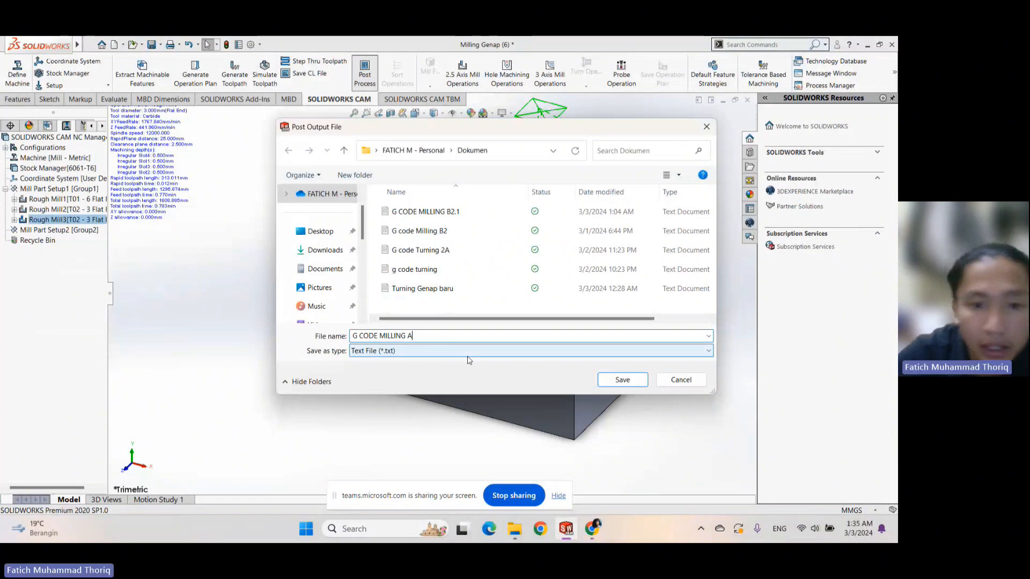
type("3A")
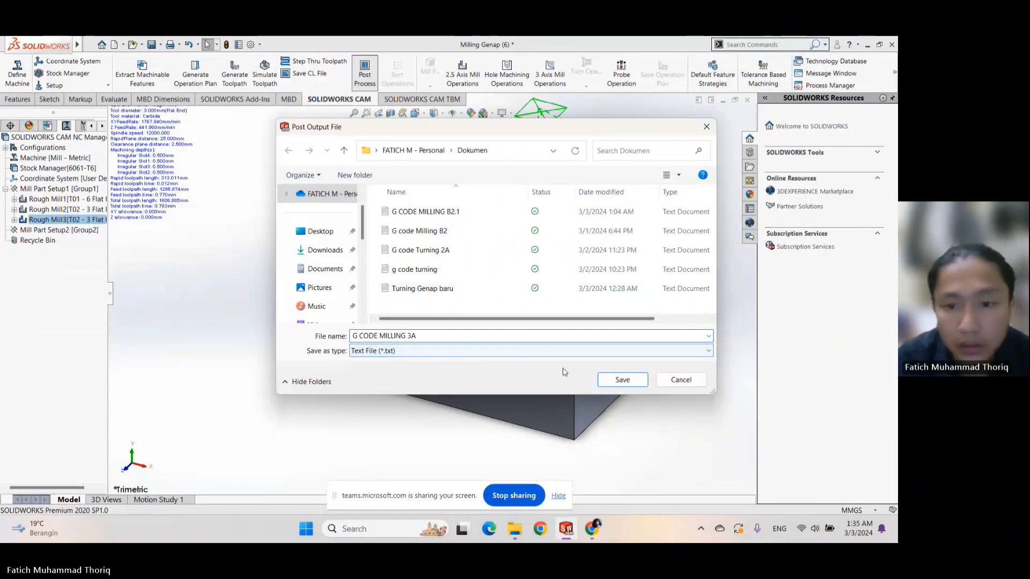
left_click(623, 380)
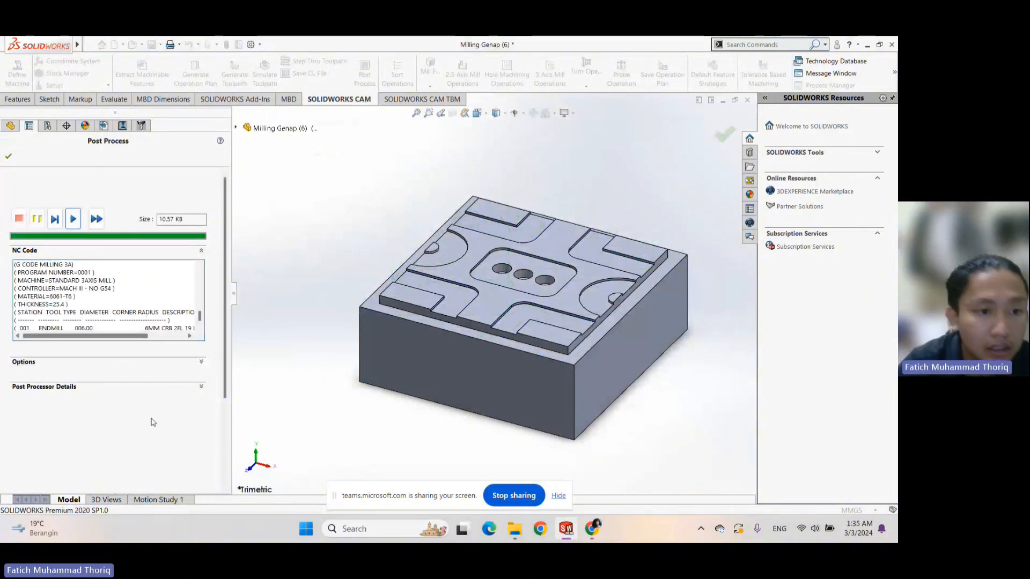
Enable opening the G-code file in SOLIDWORKS CAM NC Editor and finish the post processing
left_click(199, 368)
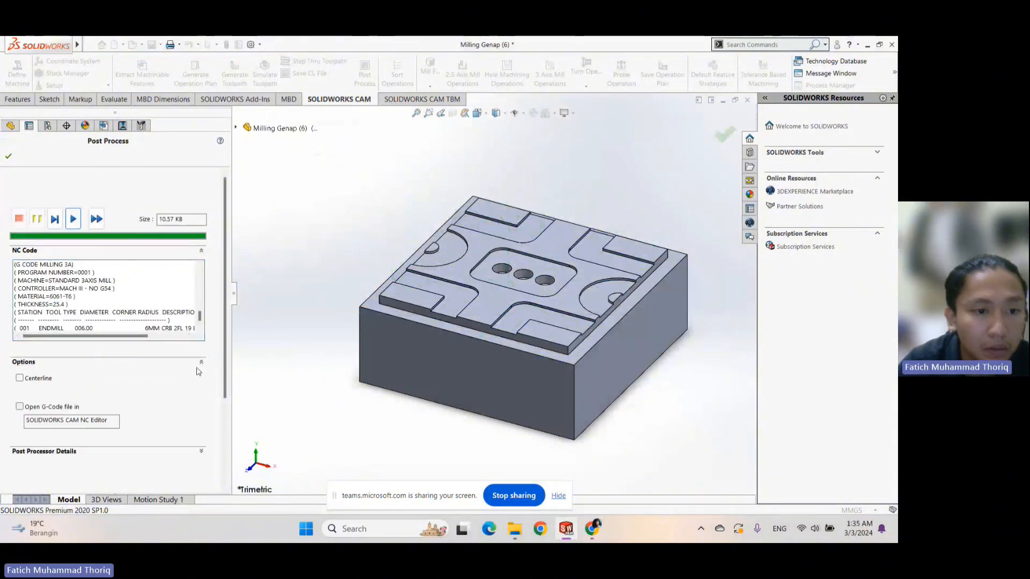
left_click(20, 407)
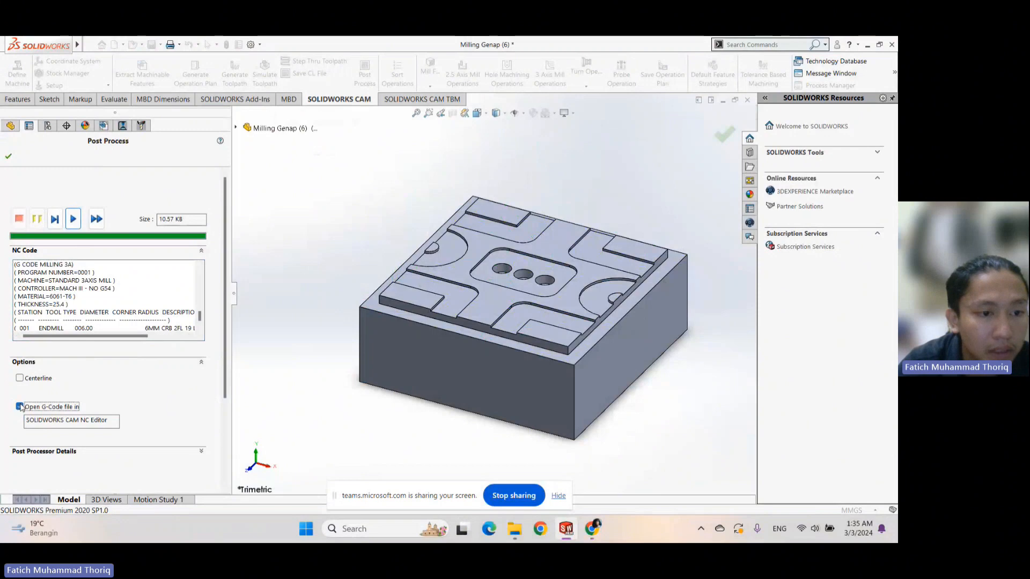
left_click(10, 159)
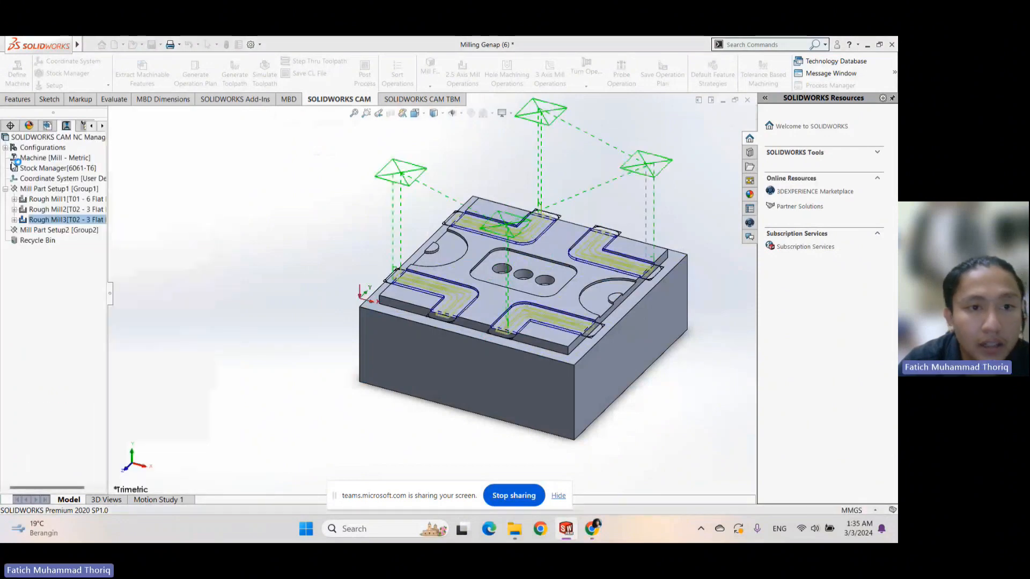
Examine the blocks of the G CODE MILLING 3A program from its beginning through the corner slot milling moves
scroll(196, 255, "down", 20)
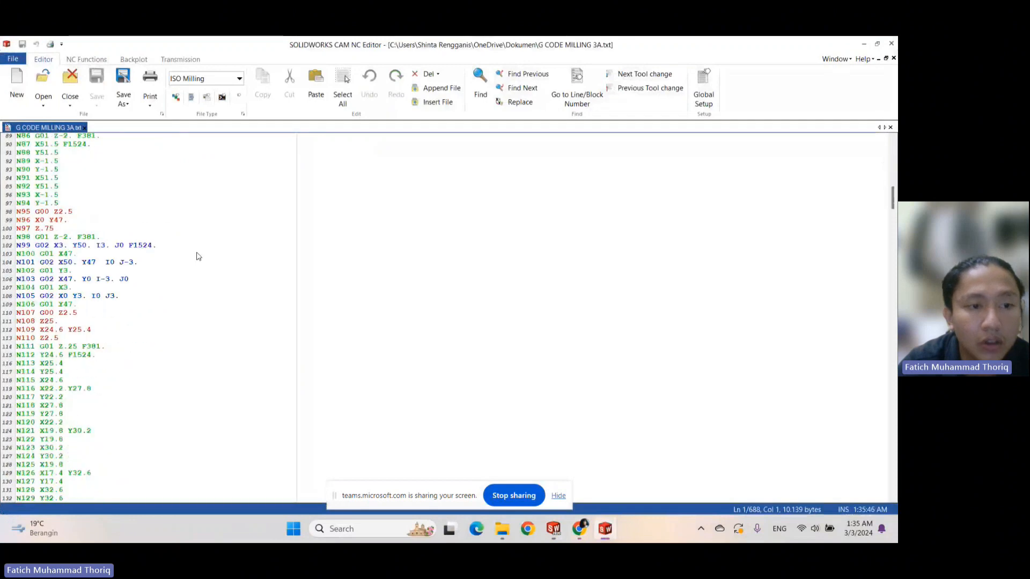
scroll(198, 254, "down", 20)
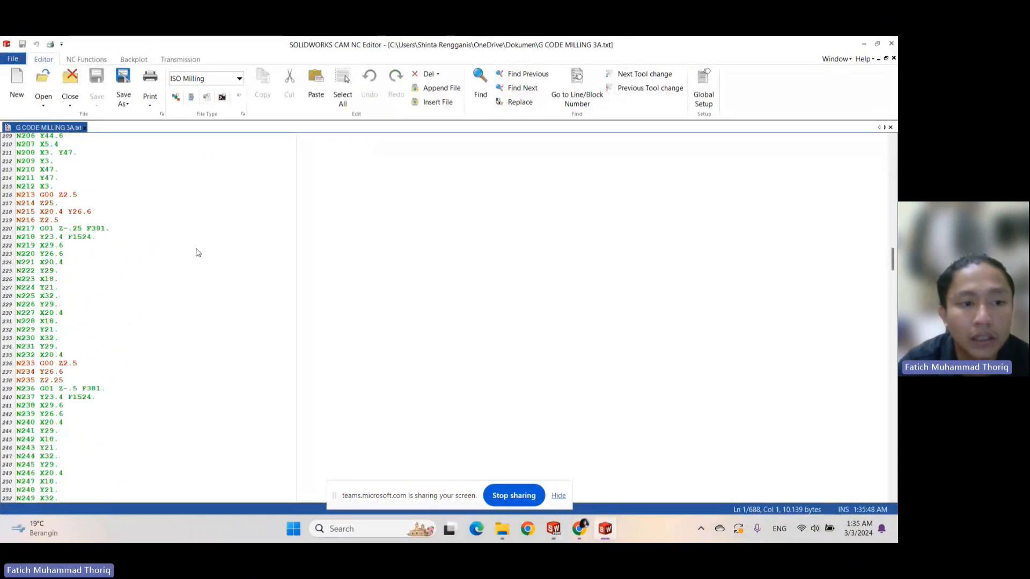
scroll(196, 252, "down", 20)
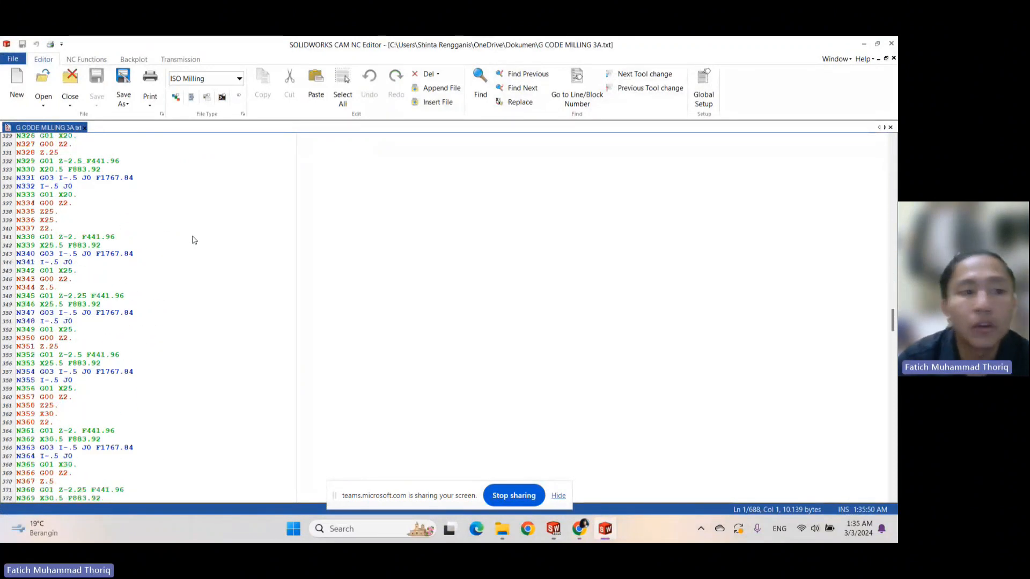
scroll(194, 239, "down", 3)
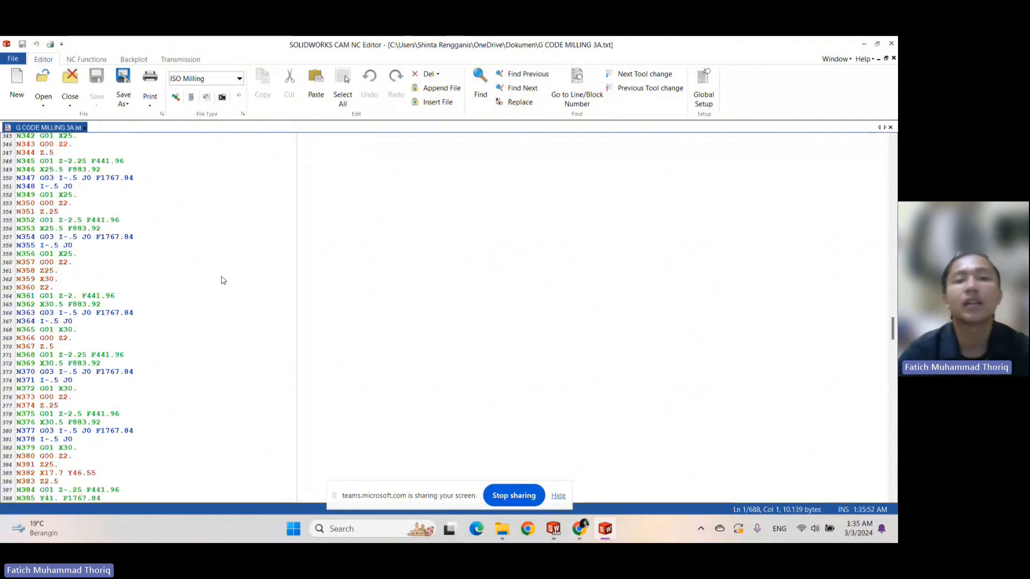
scroll(223, 280, "down", 7)
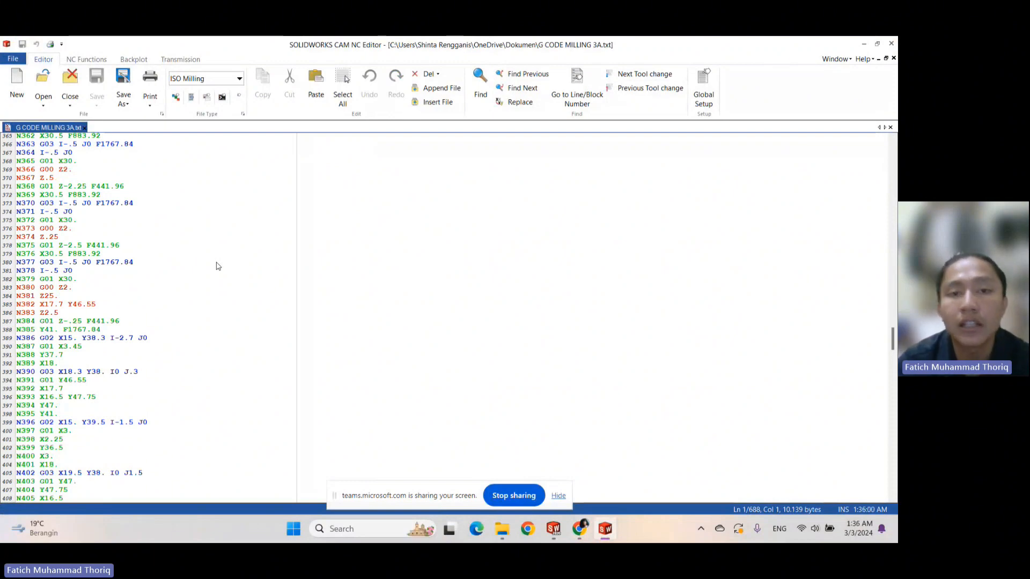
scroll(217, 266, "down", 16)
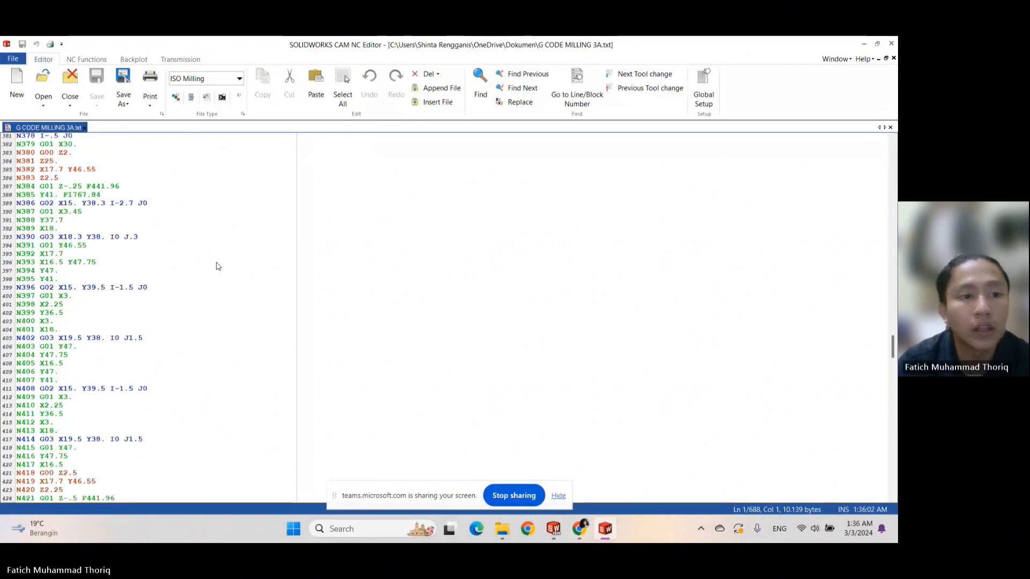
scroll(217, 266, "down", 19)
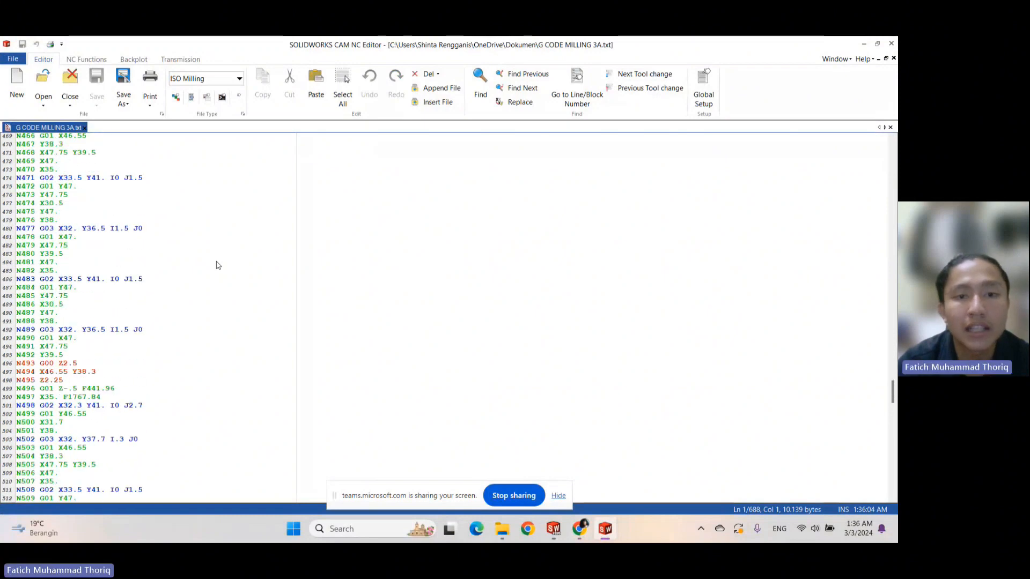